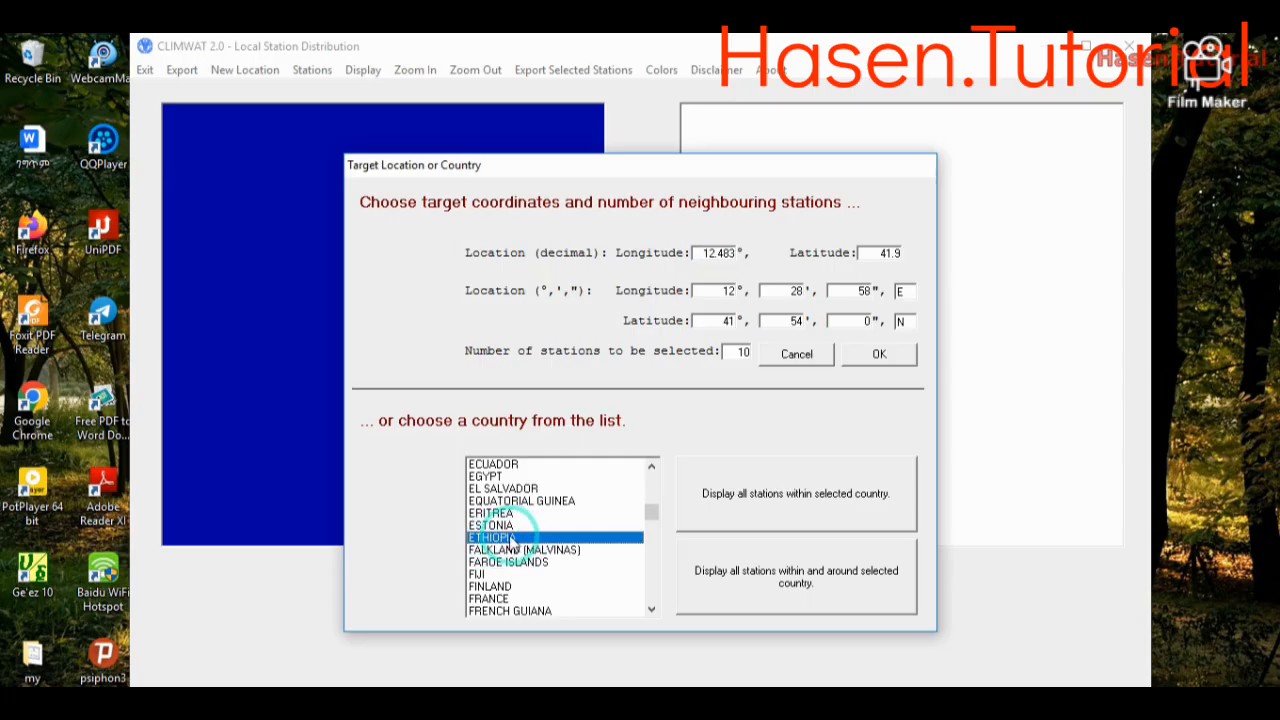
- Display all stations within Ethiopia and select every station in the list
click(757, 505)
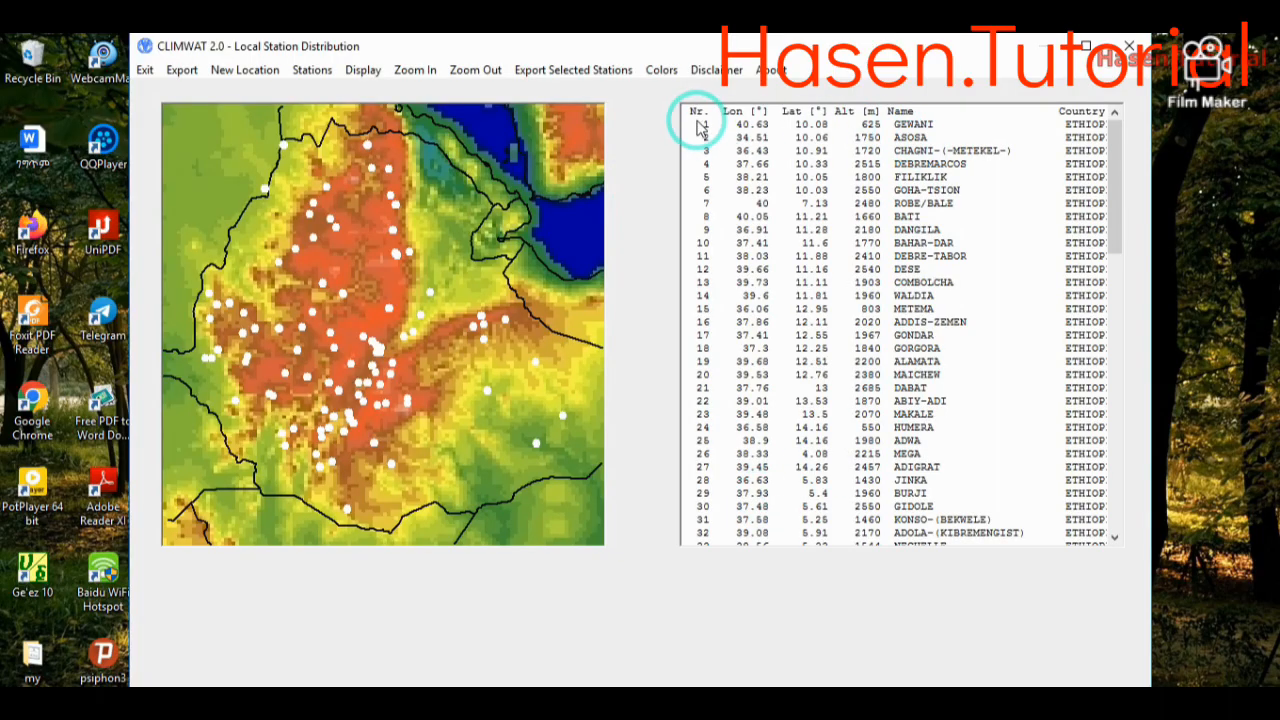
drag(693, 122, 814, 634)
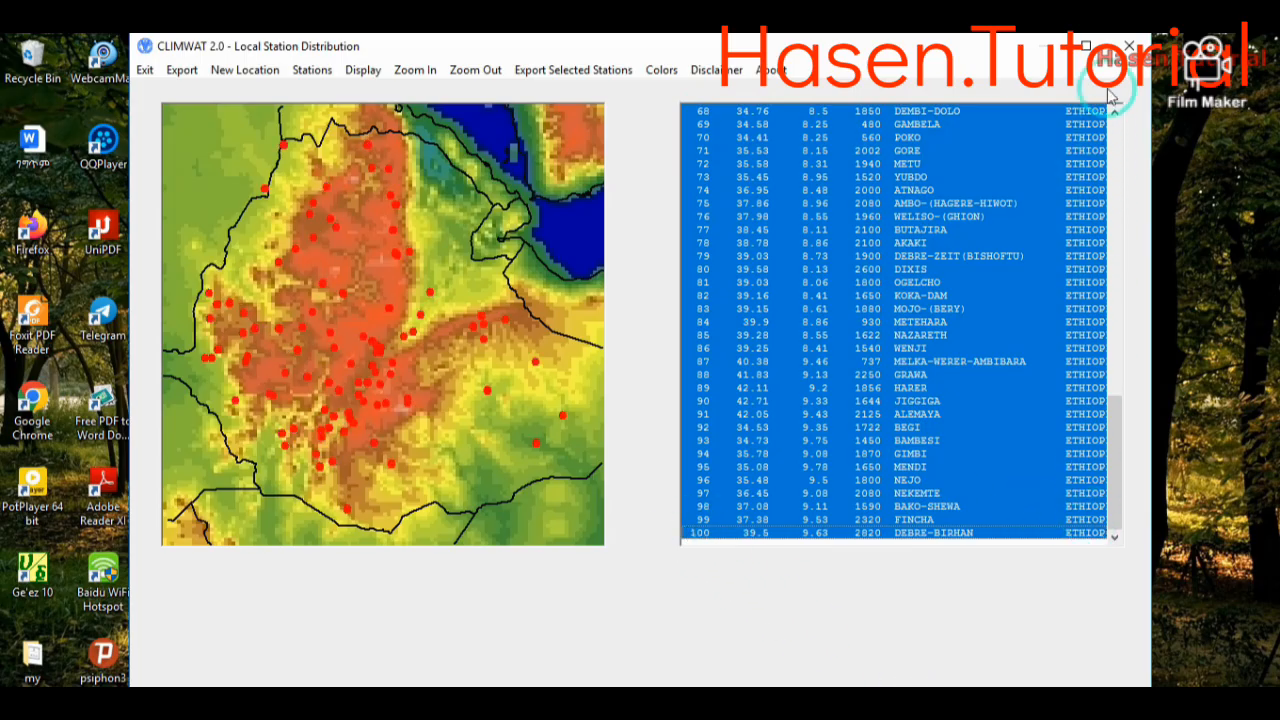
- Export the selected stations as .PEN and .CLI files to drive D, picking the ClimWat All Data folder
click(578, 71)
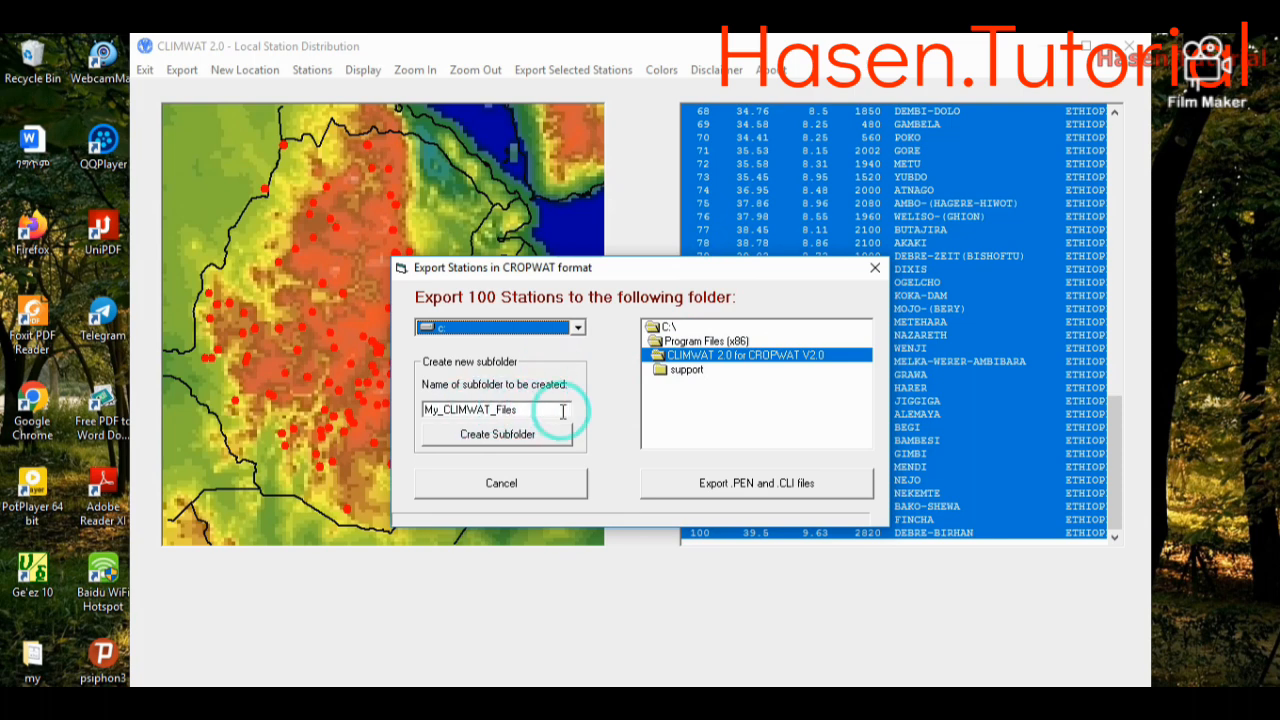
drag(559, 410, 433, 410)
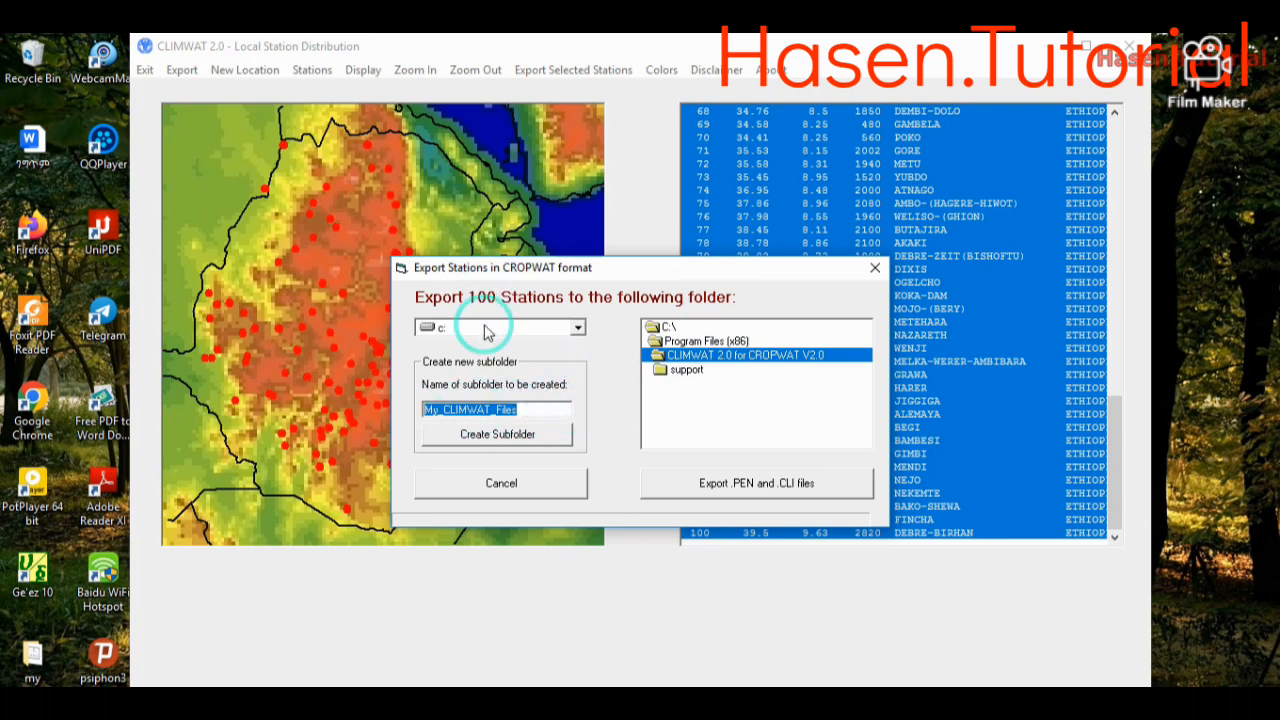
click(577, 327)
click(568, 362)
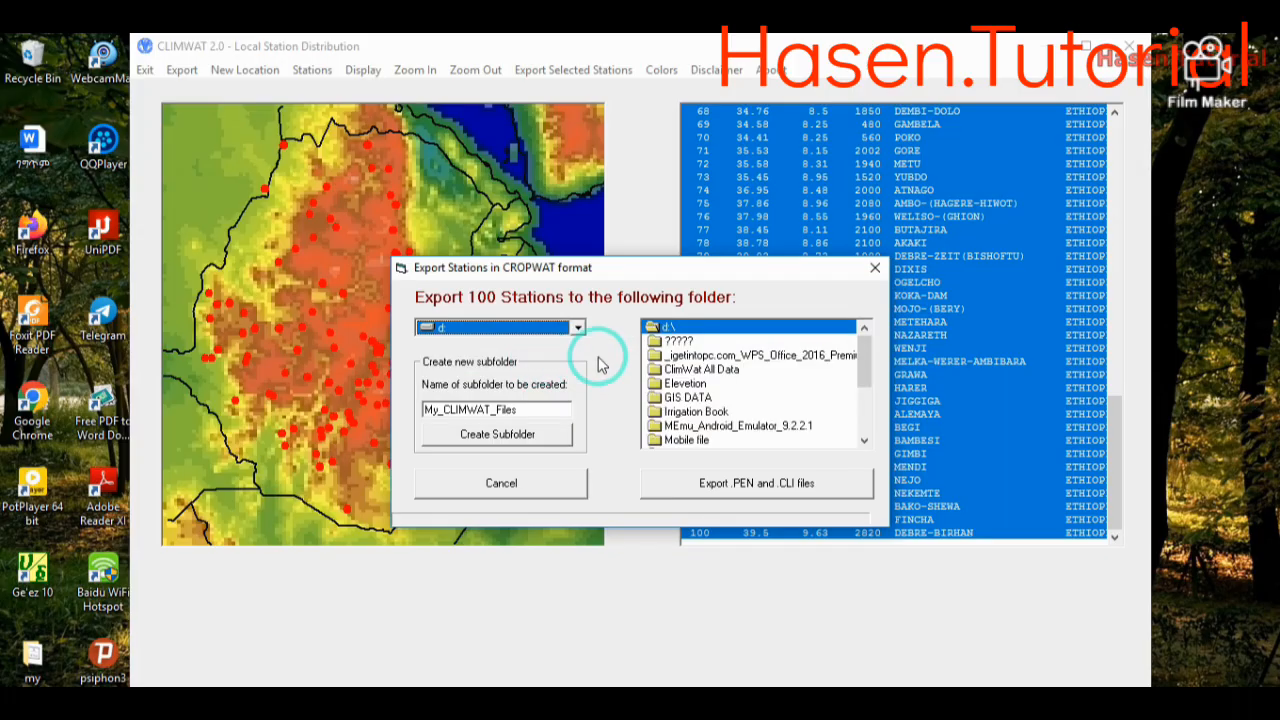
click(712, 372)
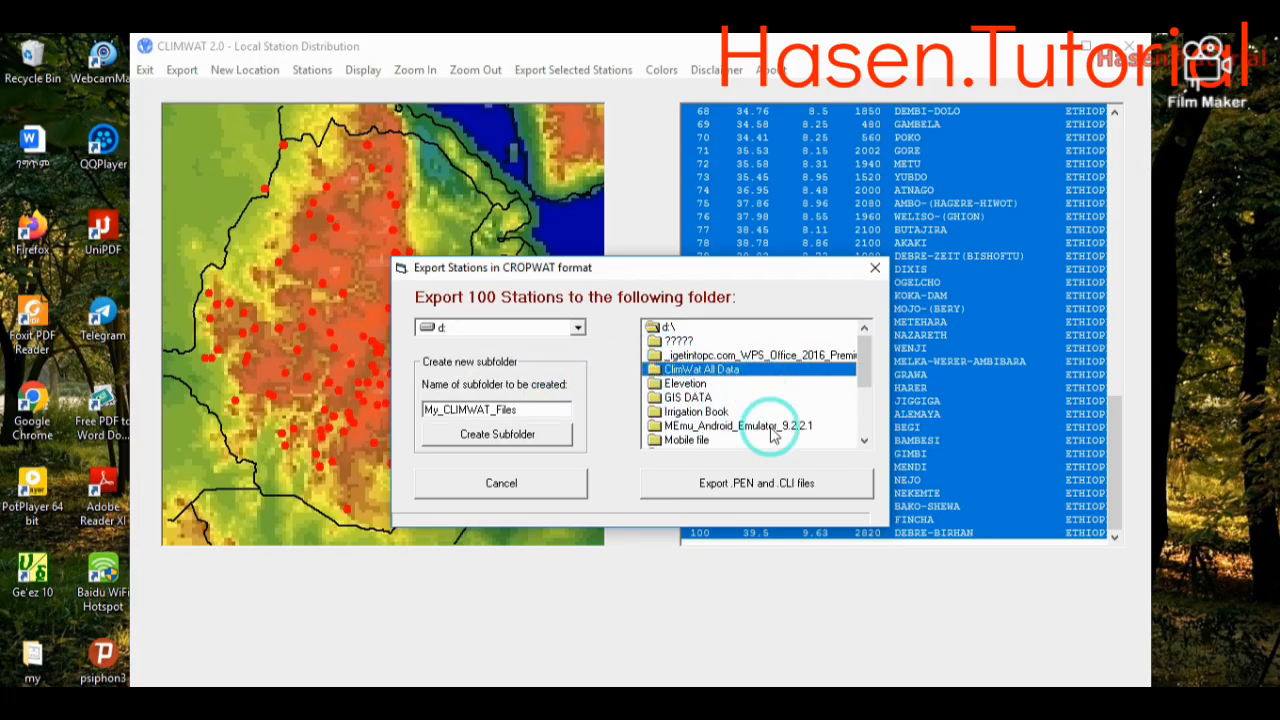
click(685, 485)
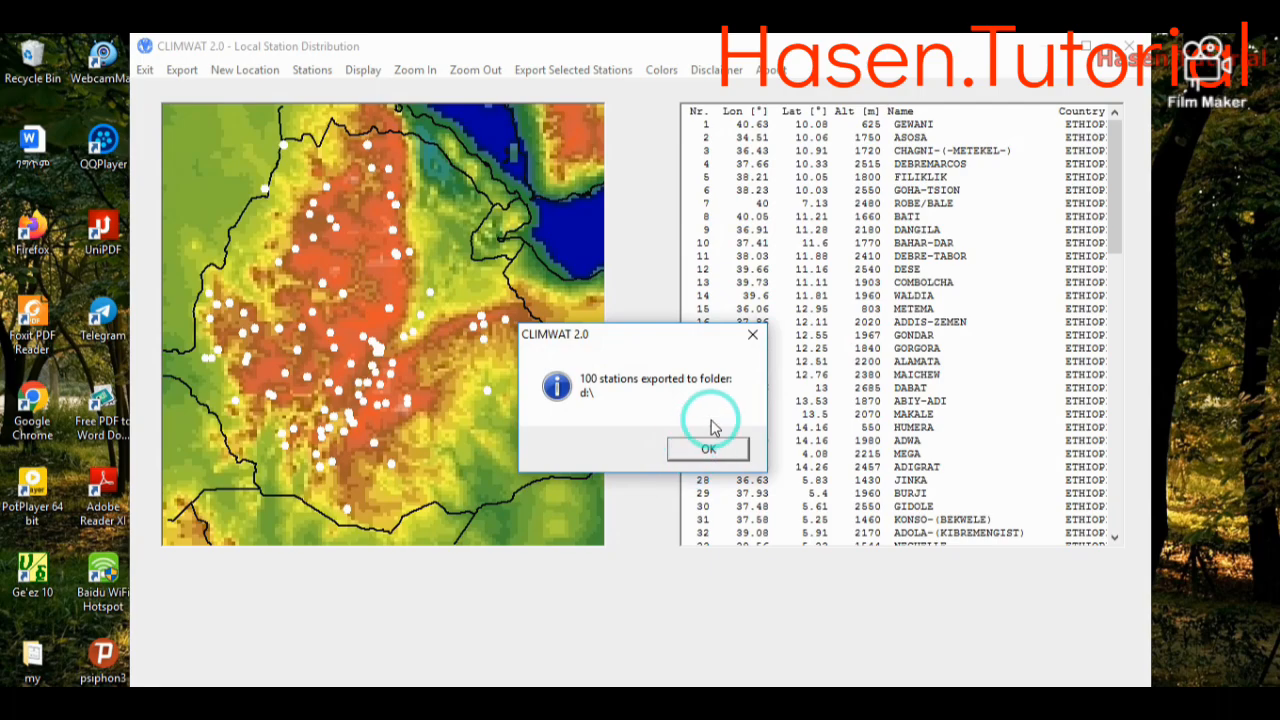
click(752, 334)
drag(1110, 160, 1125, 52)
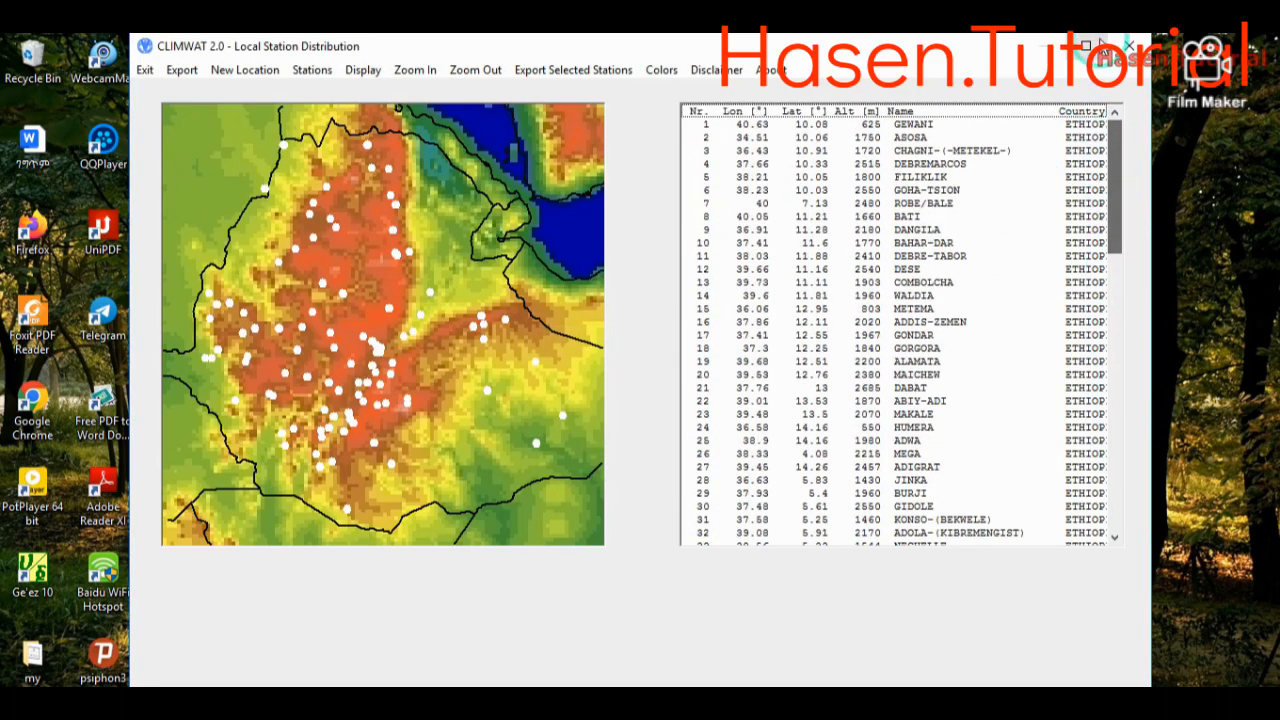
- Close CLIMWAT, start CROPWAT 8.0 and dismiss its welcome screen
click(1130, 46)
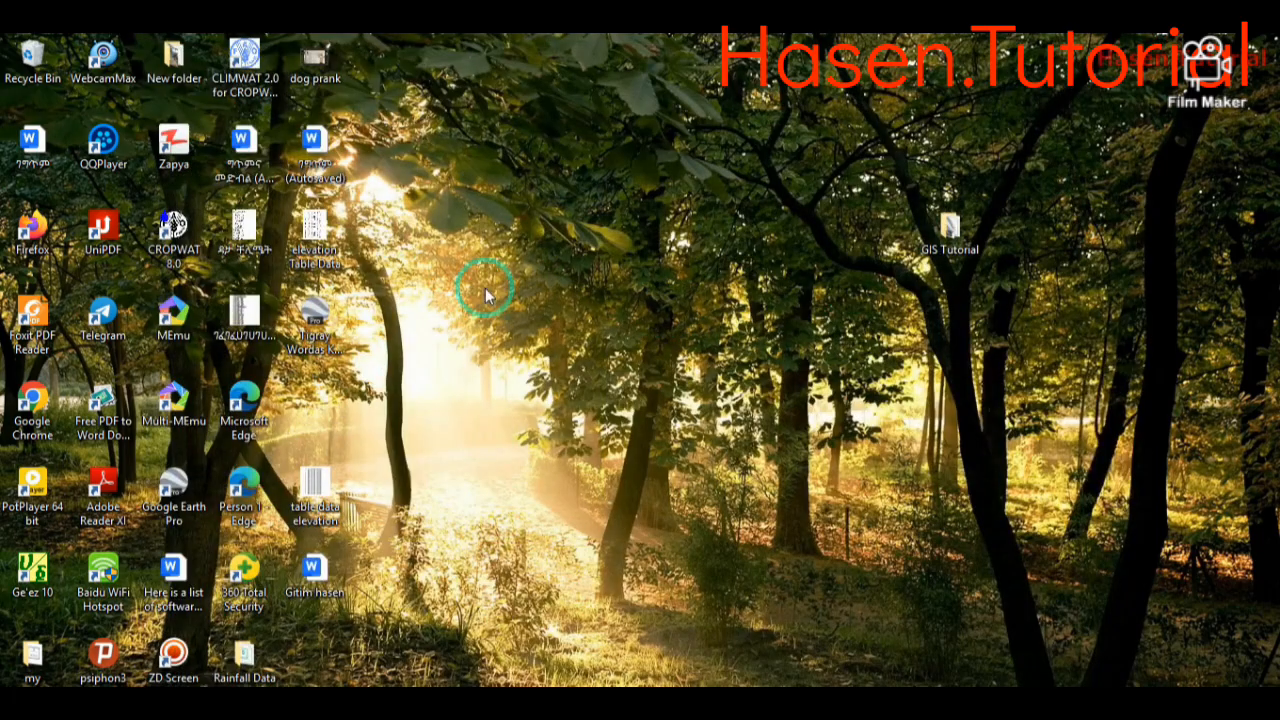
double_click(176, 224)
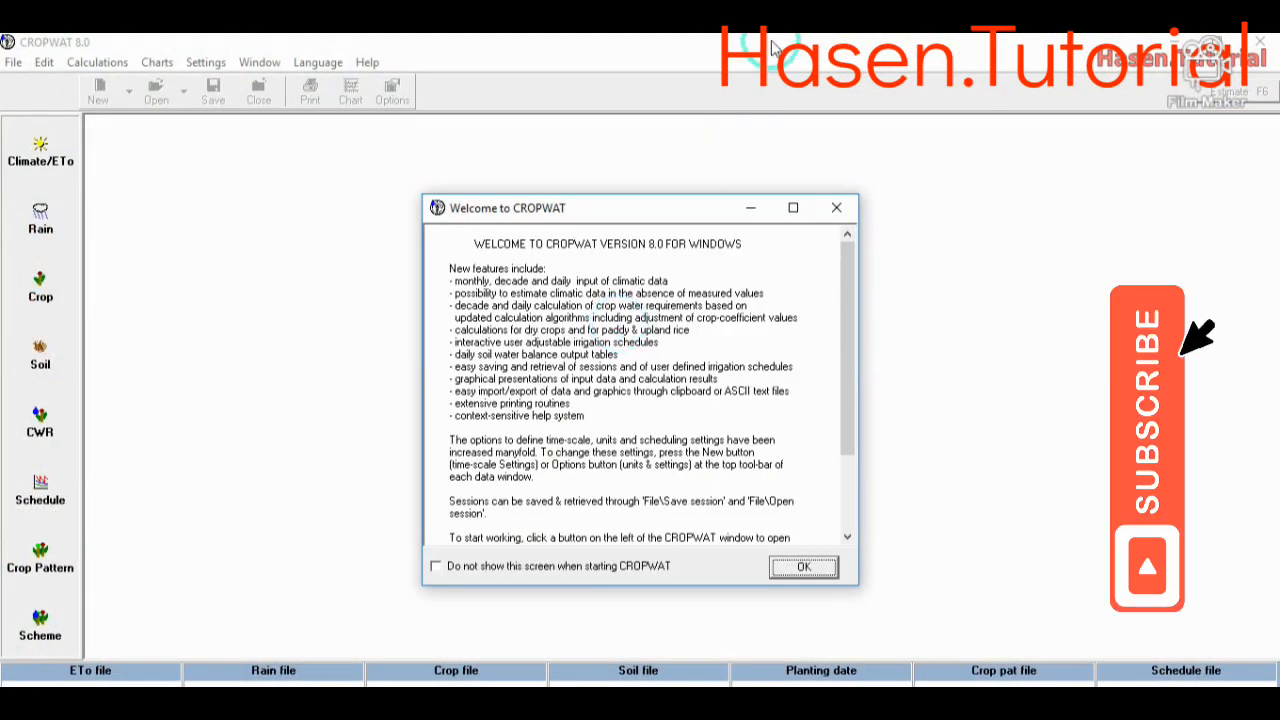
click(838, 219)
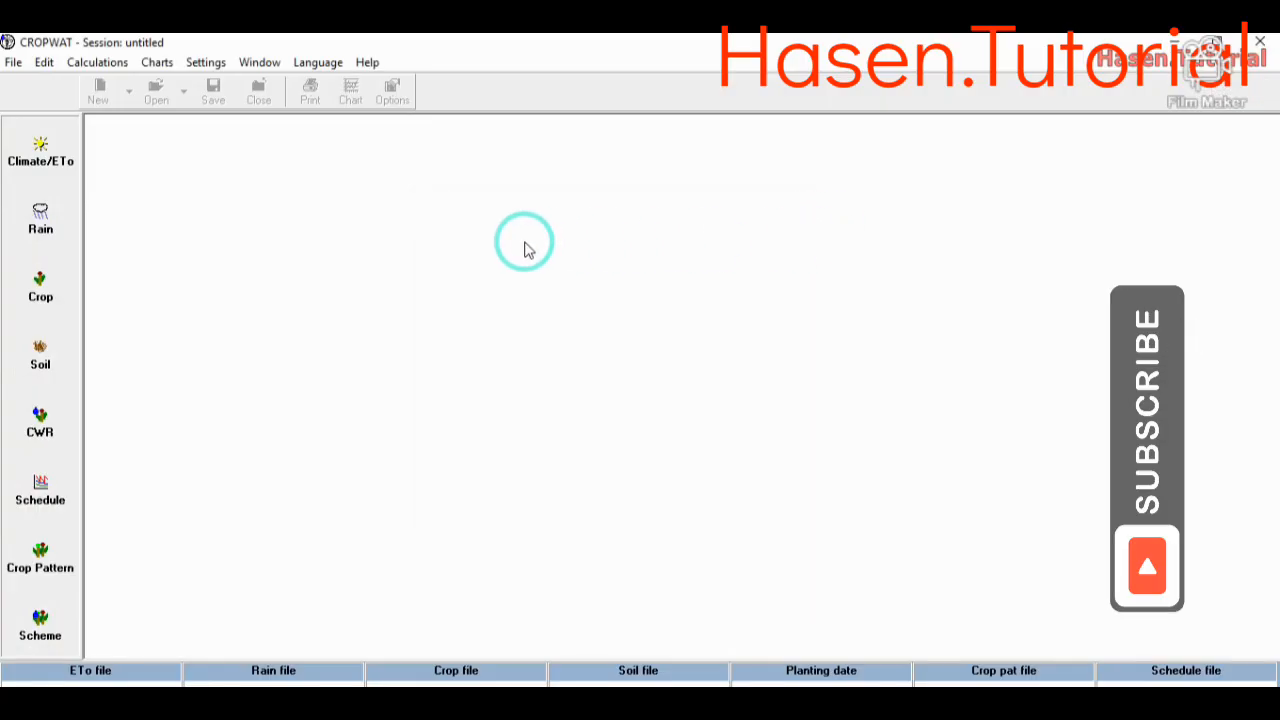
- Load the ABIY-ADI file from the ClimWat All Data folder on drive D as the Climate/ETo data
click(55, 169)
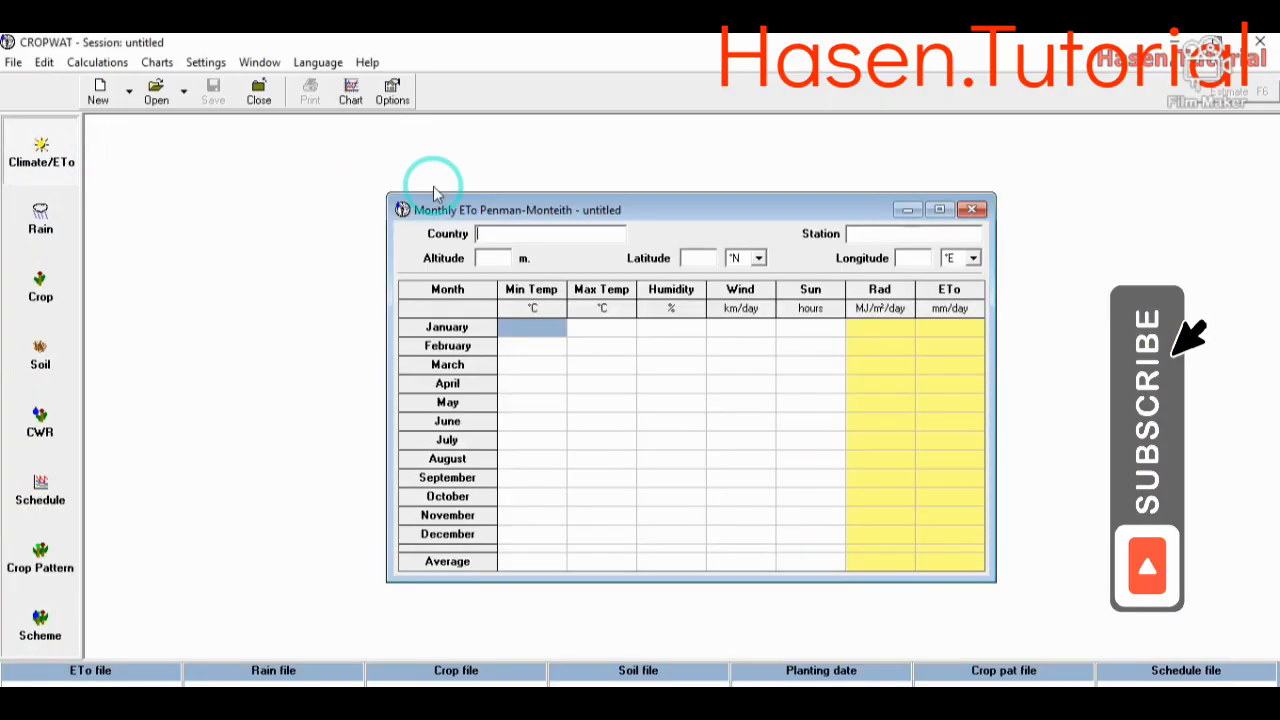
click(546, 235)
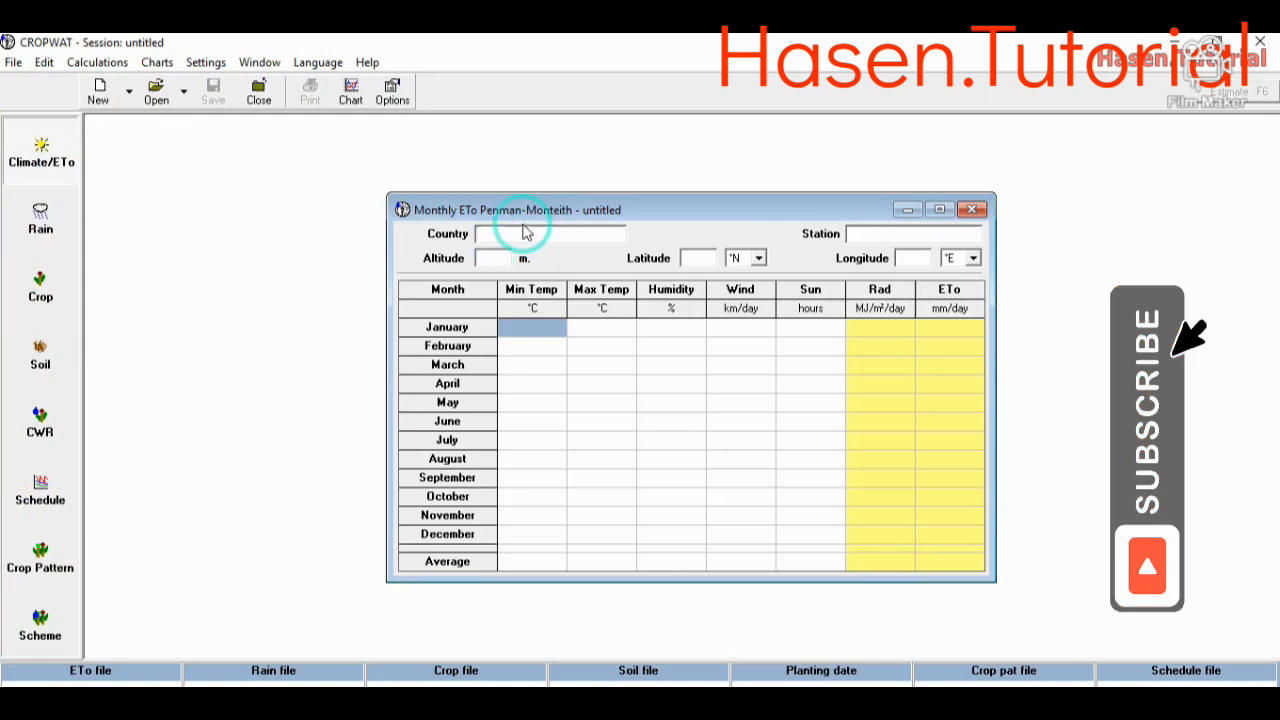
click(157, 95)
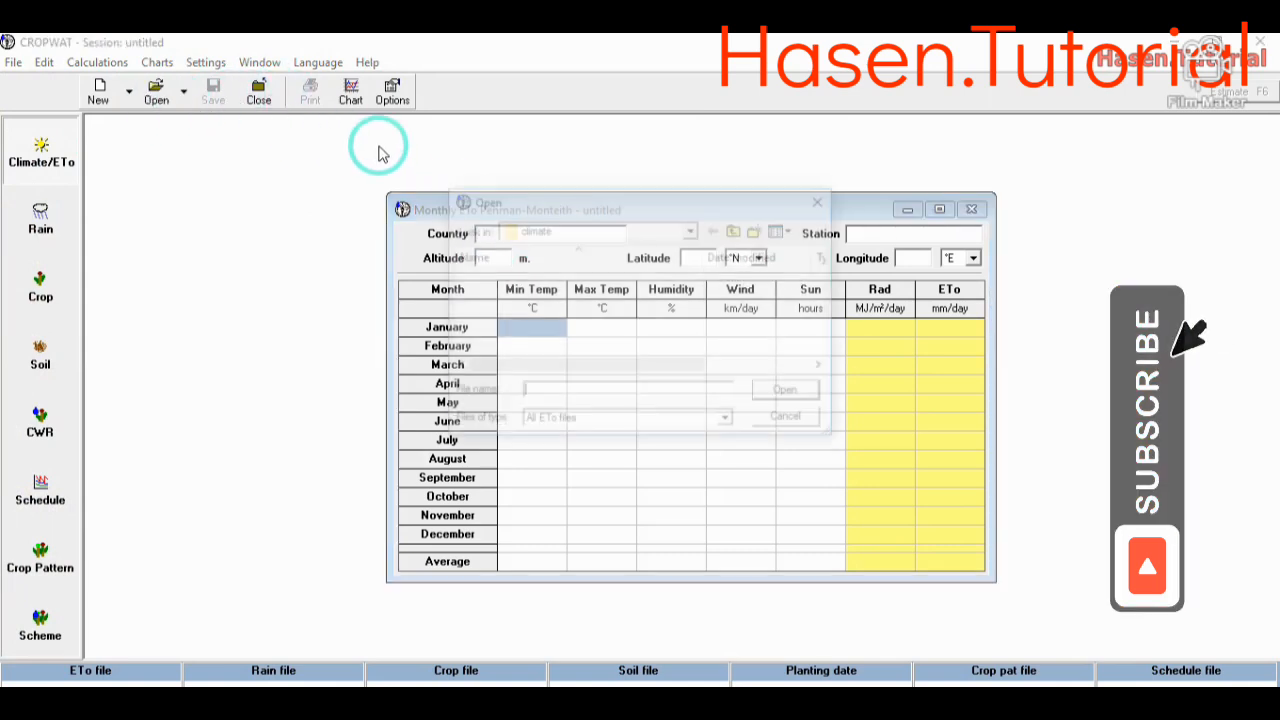
click(692, 230)
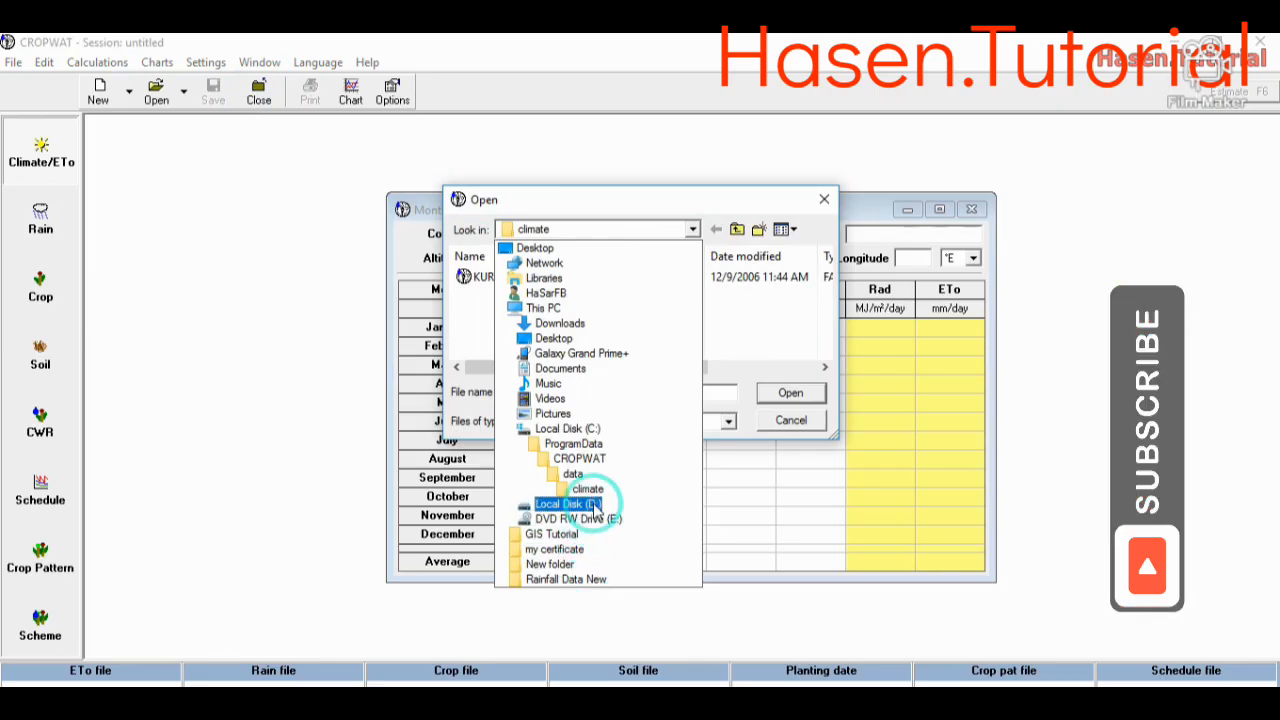
click(598, 505)
double_click(540, 312)
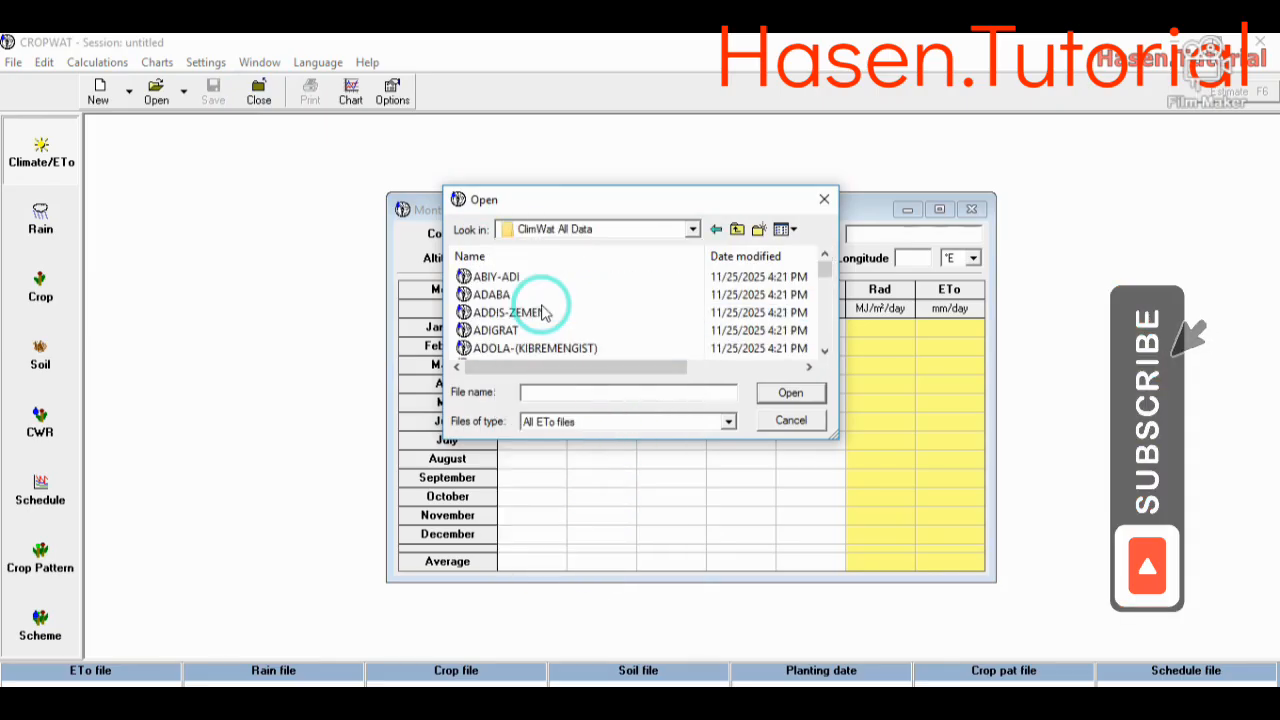
double_click(540, 287)
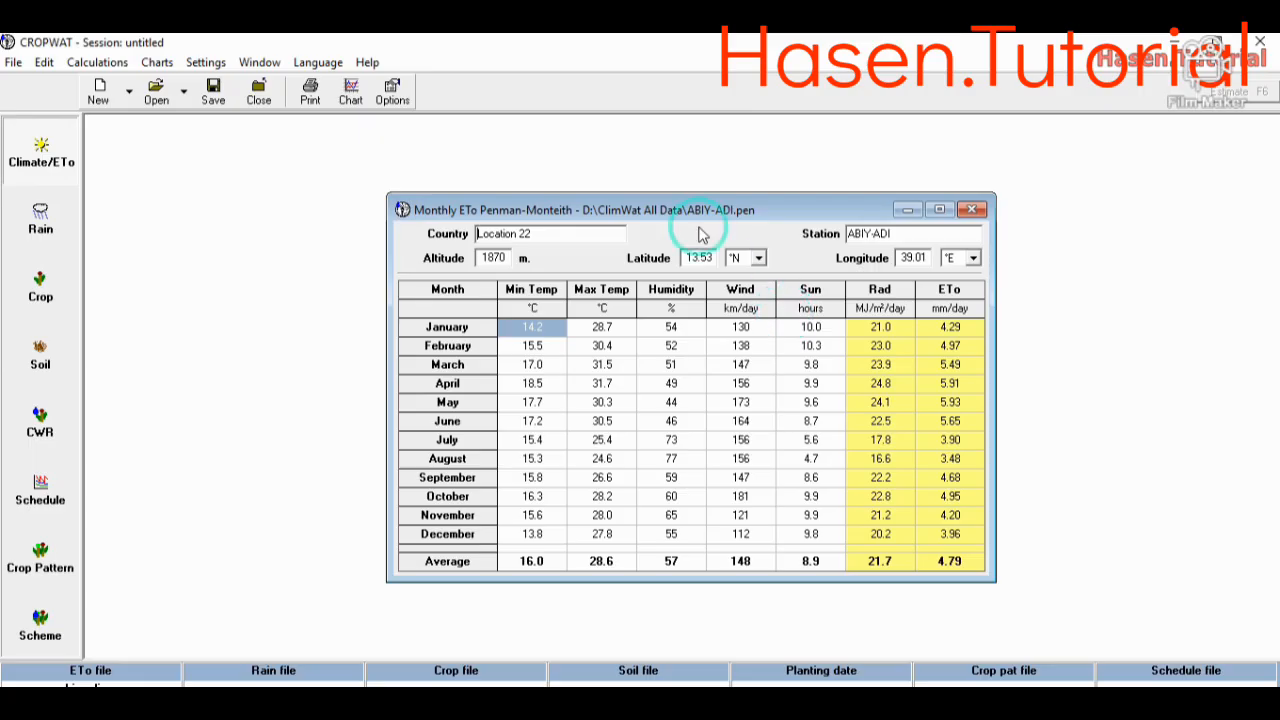
- Set the climate options to ETo Penman calculated from climatic data with minimum / maximum temperatures, and accept them
click(396, 95)
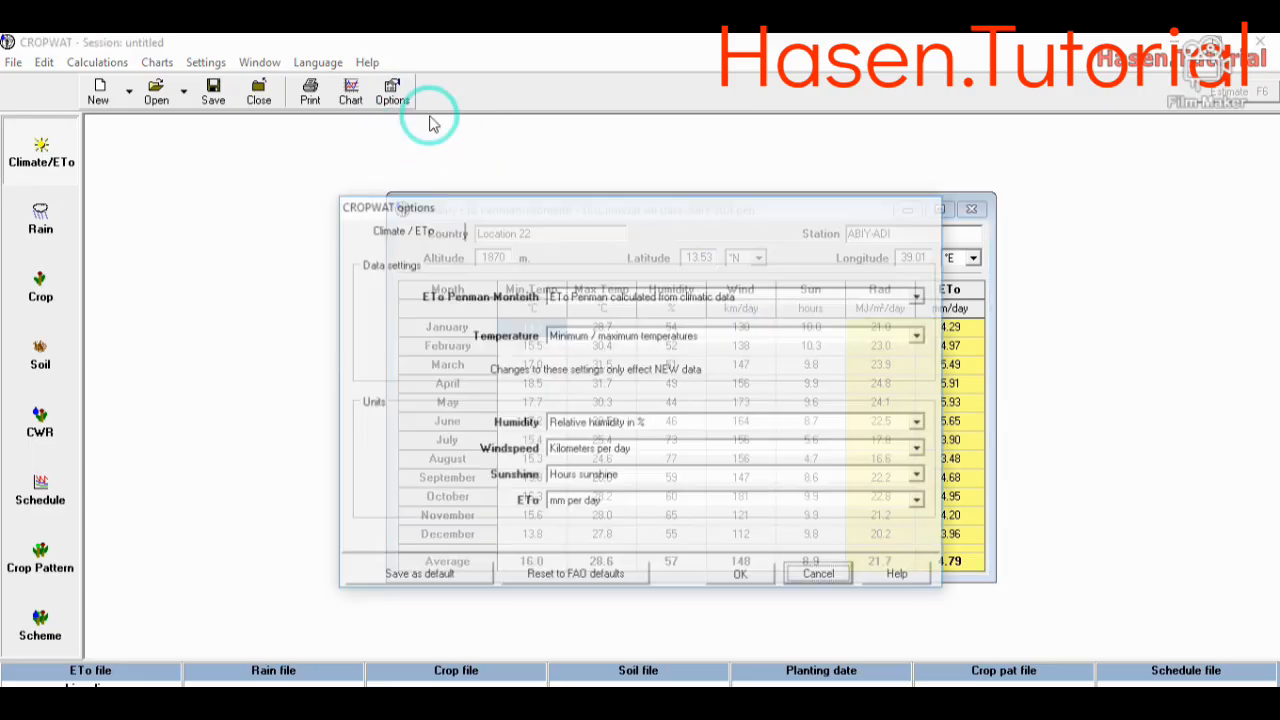
click(668, 304)
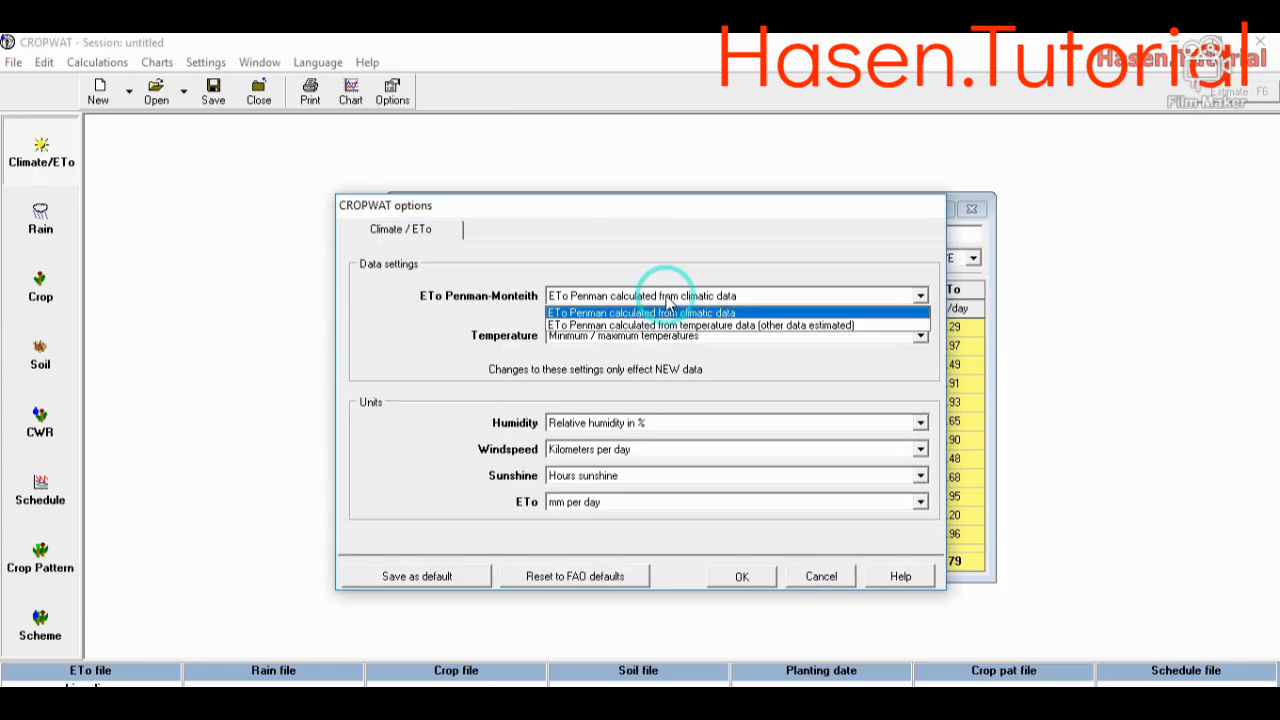
click(686, 325)
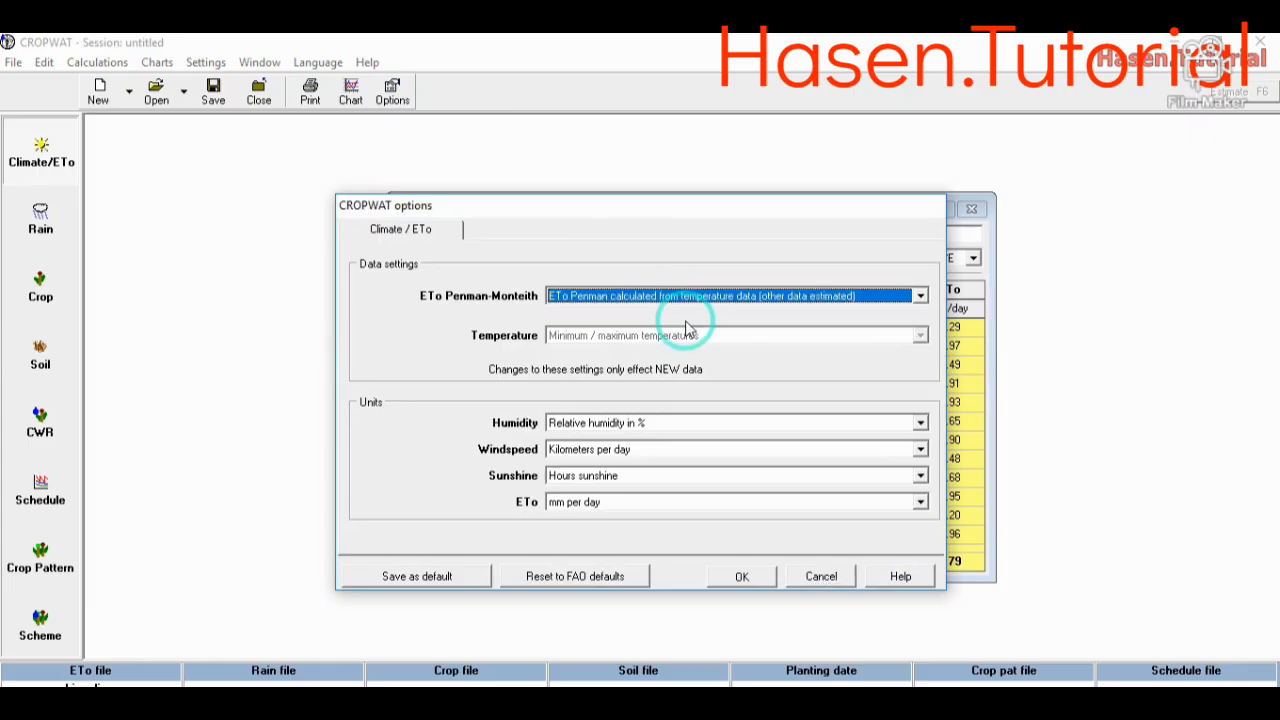
click(920, 296)
click(780, 310)
click(757, 336)
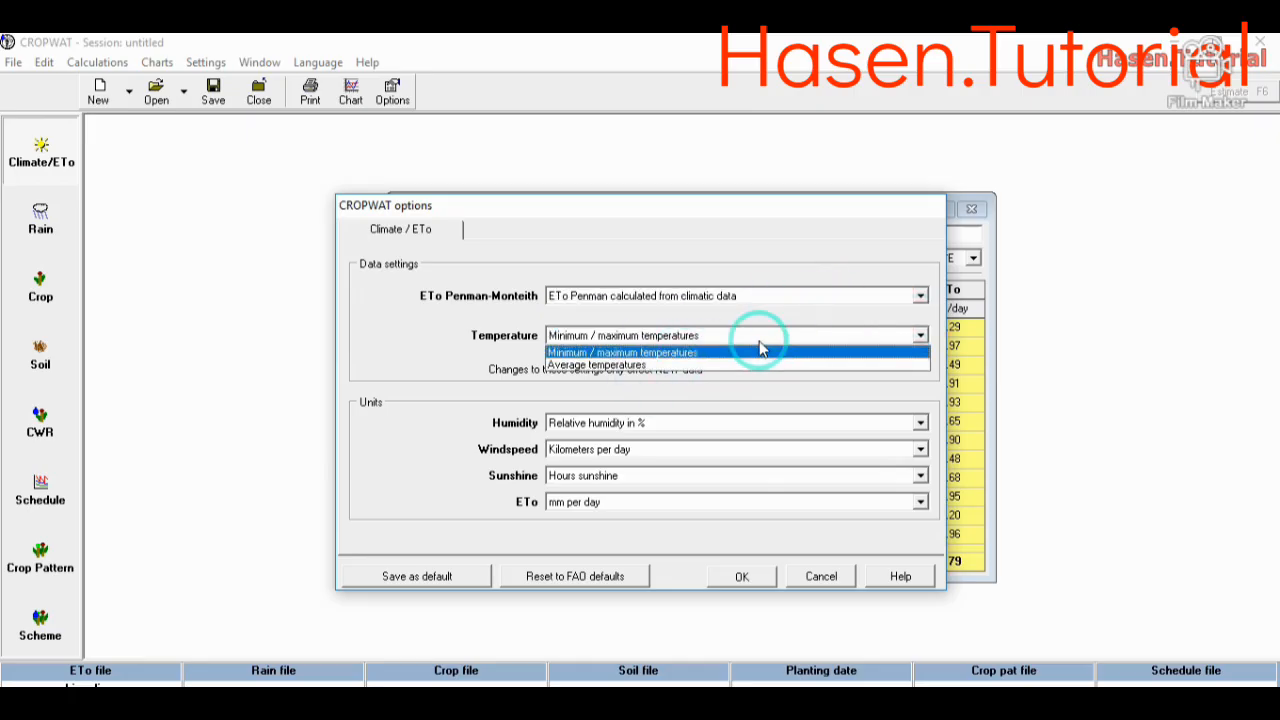
click(757, 349)
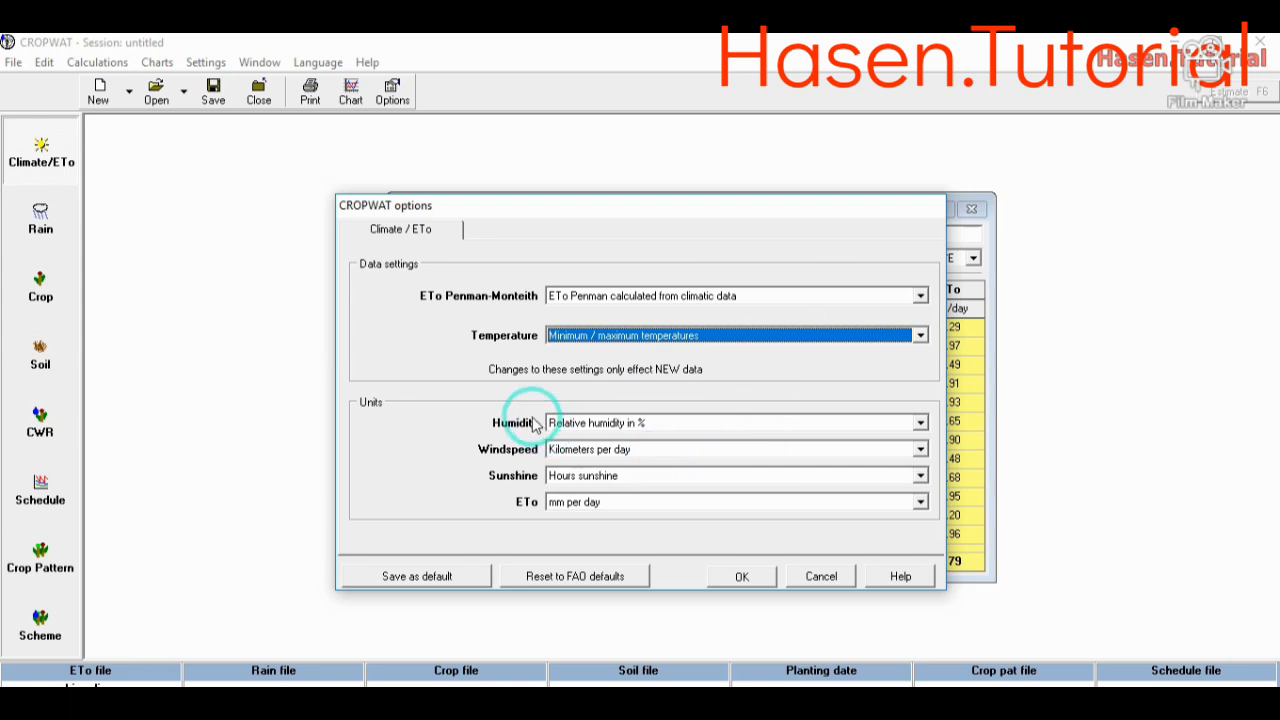
click(742, 576)
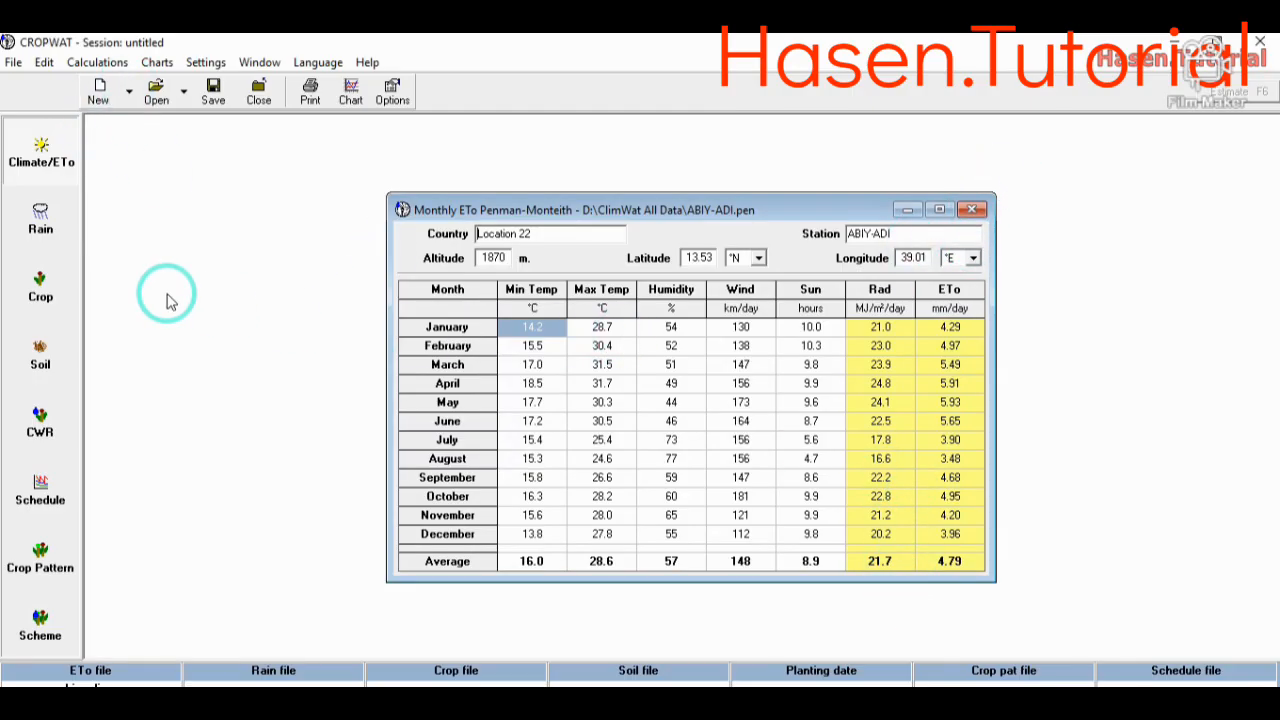
- Load the ABIY-ADI file from the ClimWat All Data folder on drive D as the monthly rain data
click(48, 228)
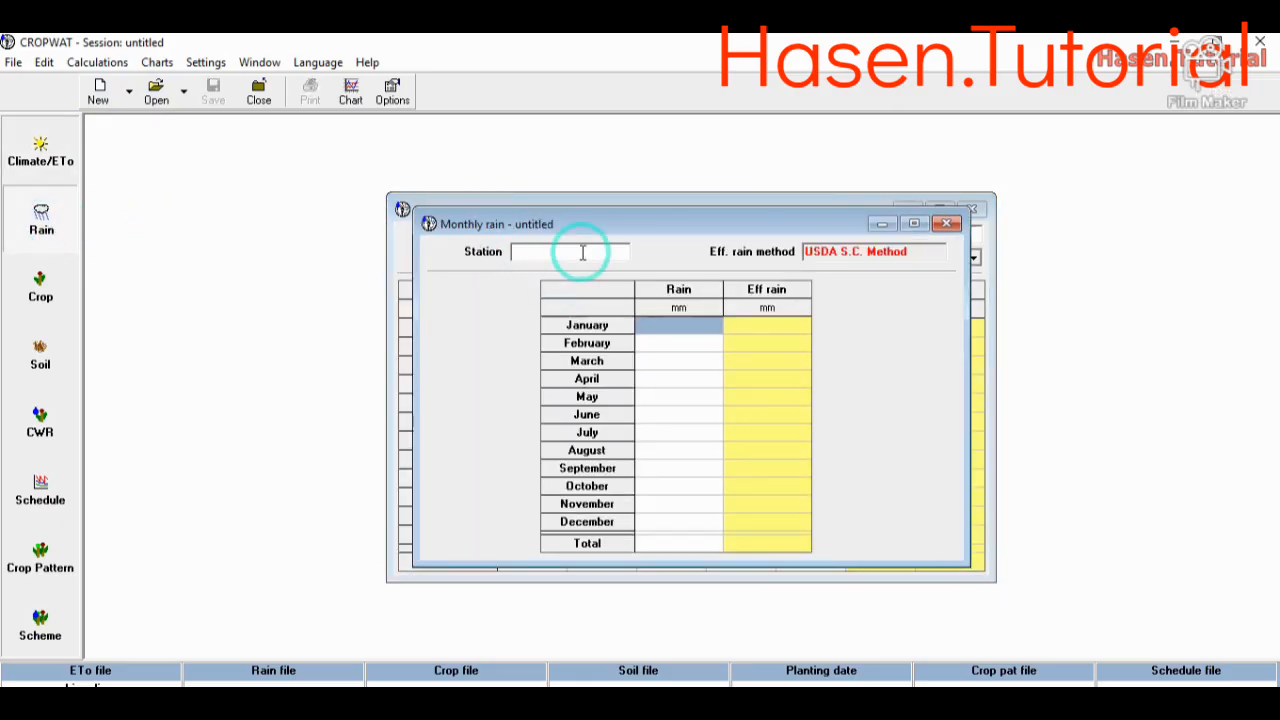
click(150, 100)
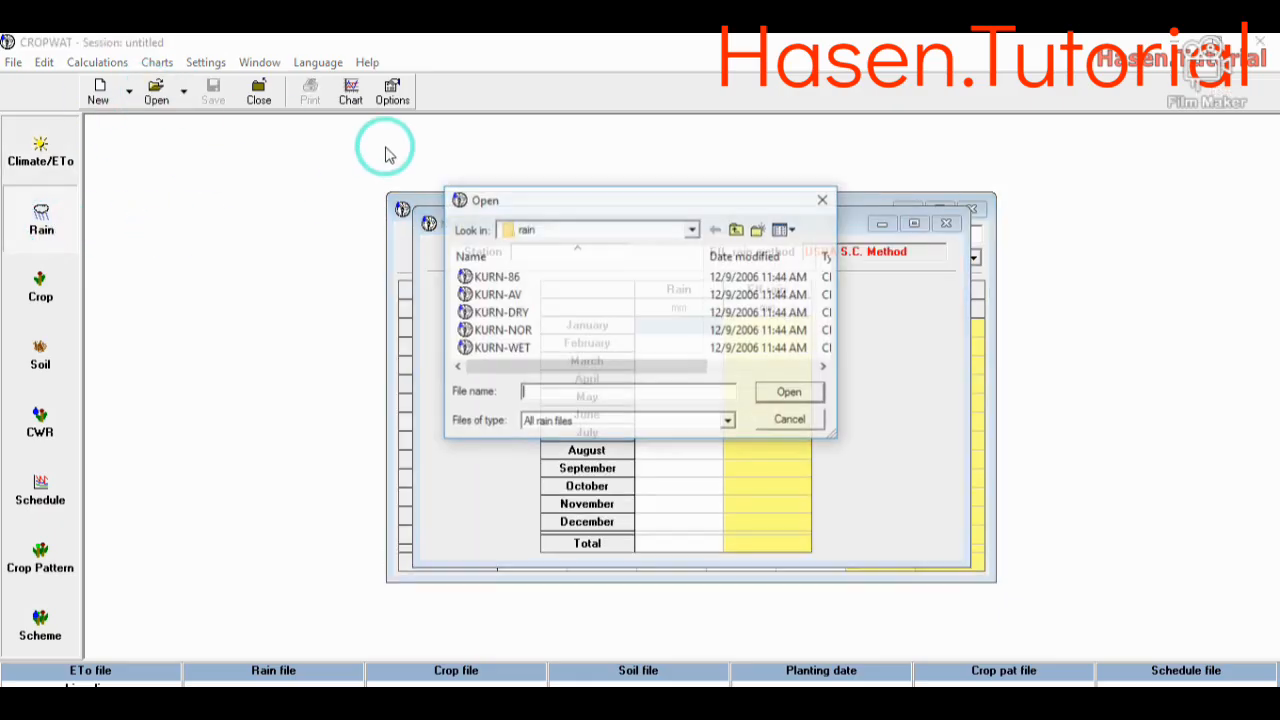
click(692, 229)
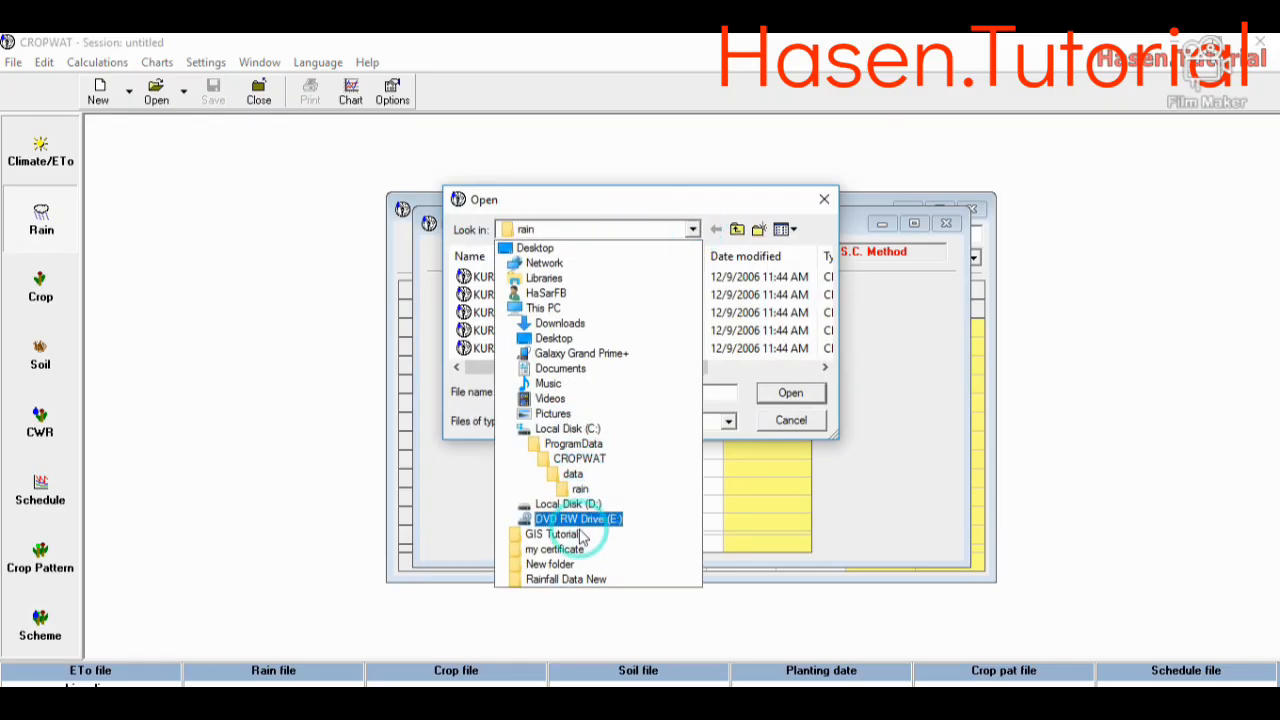
click(598, 506)
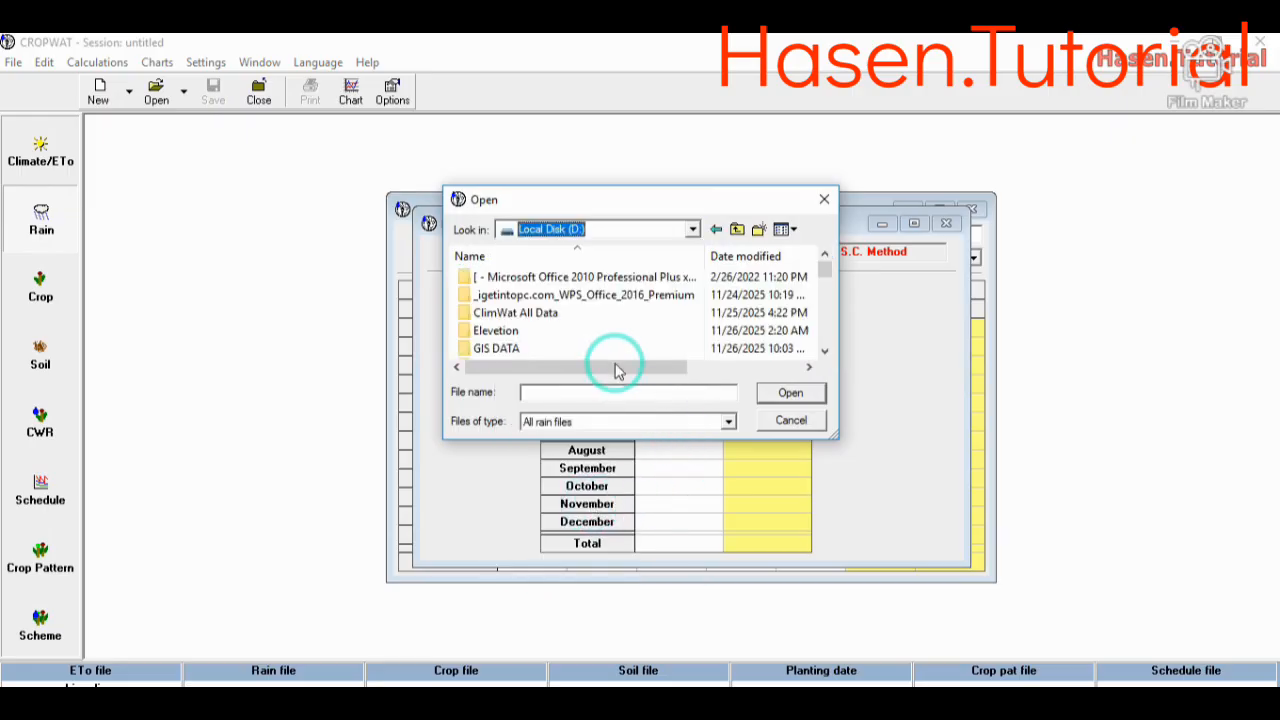
click(527, 316)
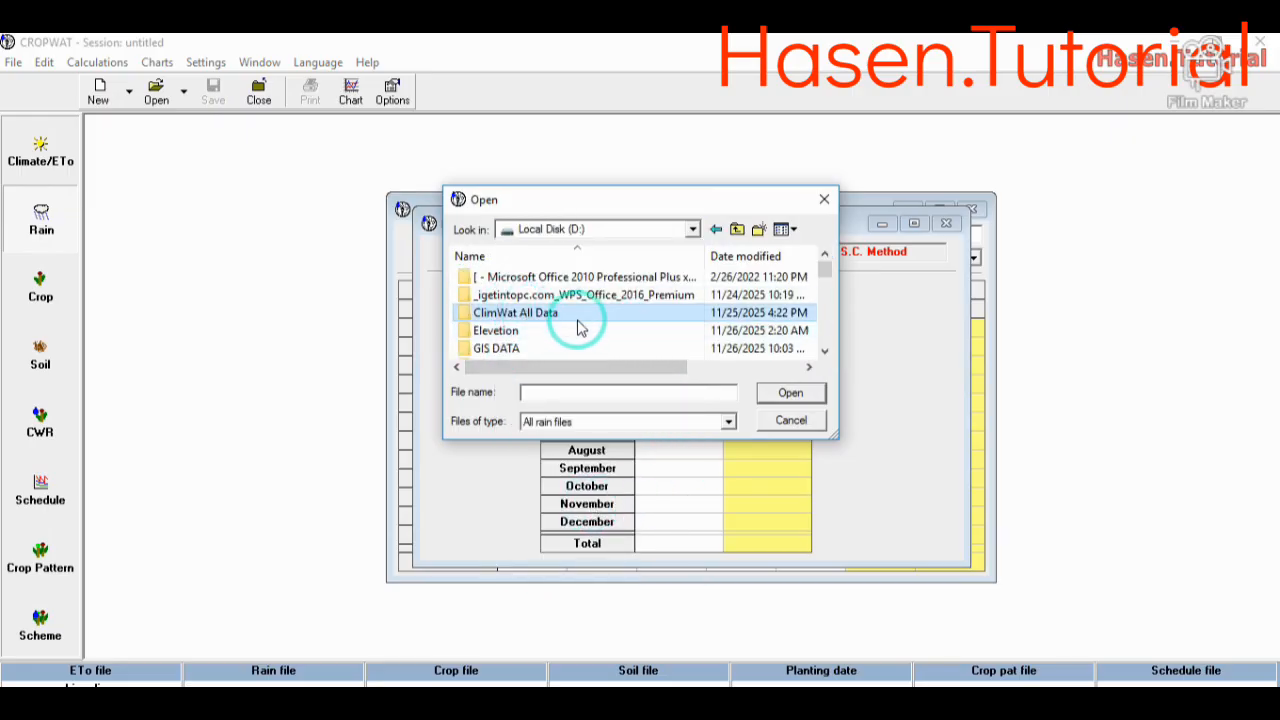
double_click(610, 314)
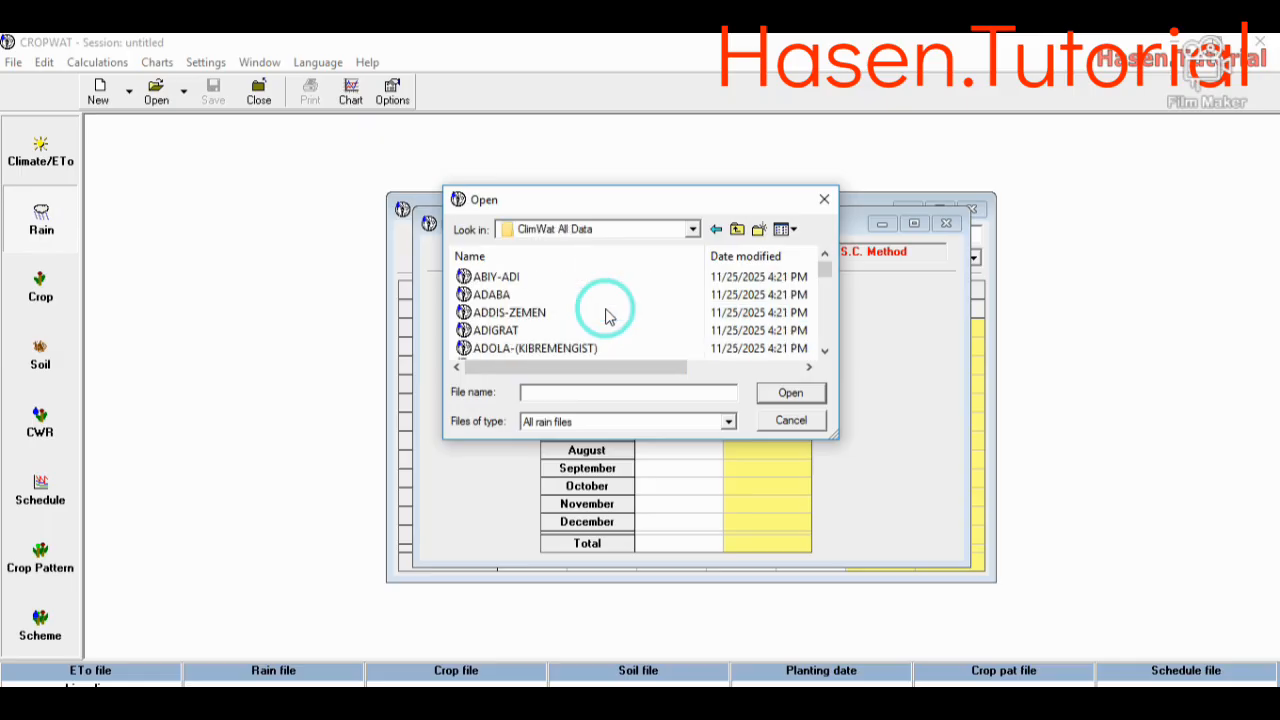
click(527, 275)
click(559, 394)
drag(572, 390, 498, 391)
click(791, 394)
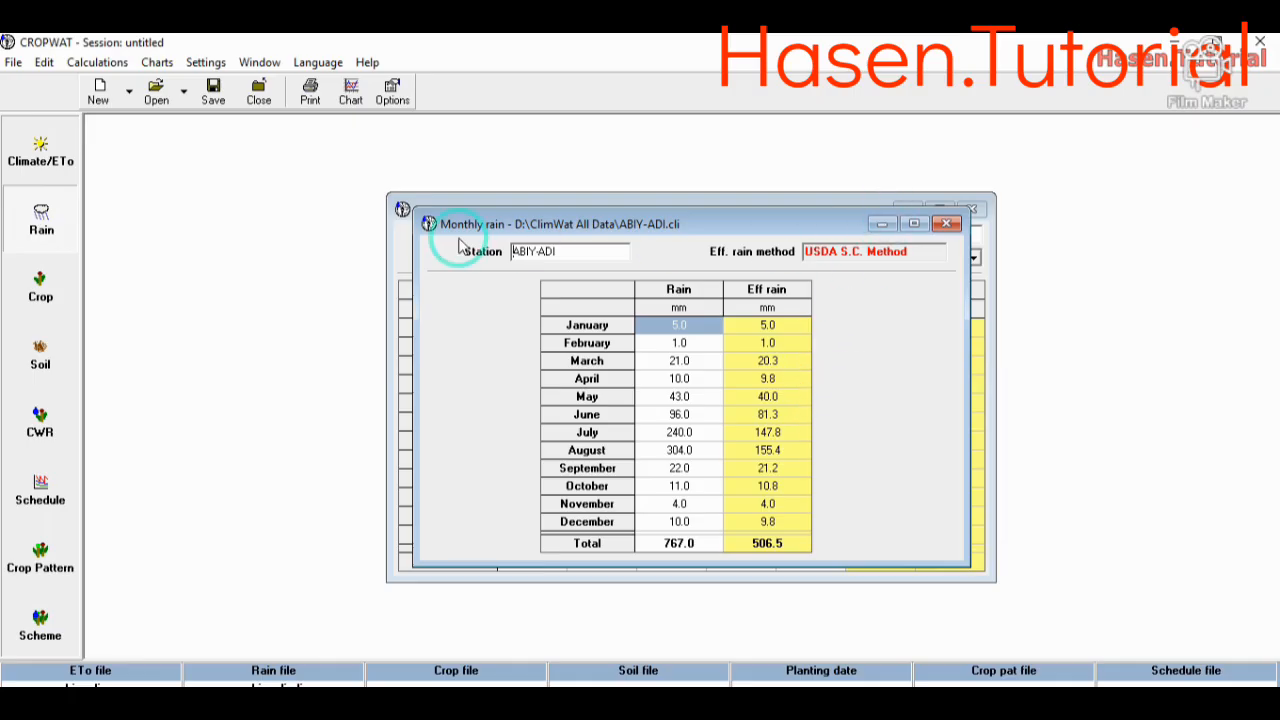
- Load the MAIZE crop file from the FAO folder as the dry crop data and check its growth stage lengths
click(40, 290)
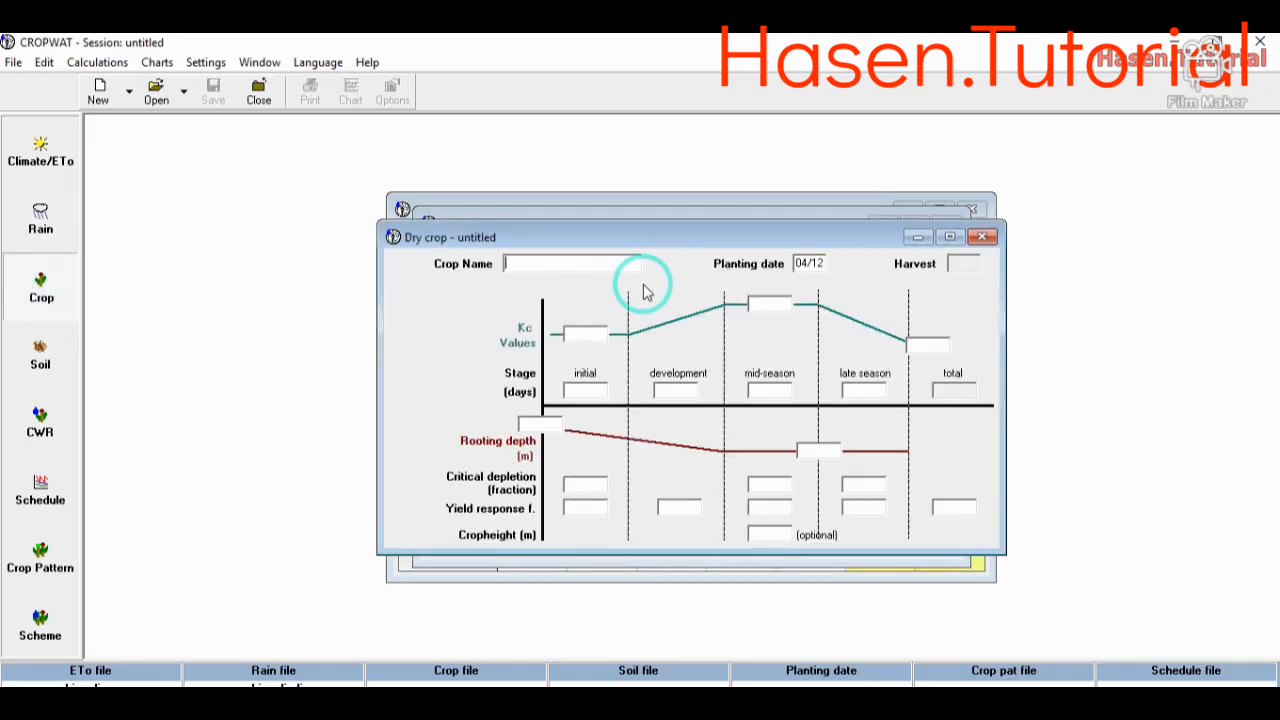
click(154, 94)
double_click(533, 280)
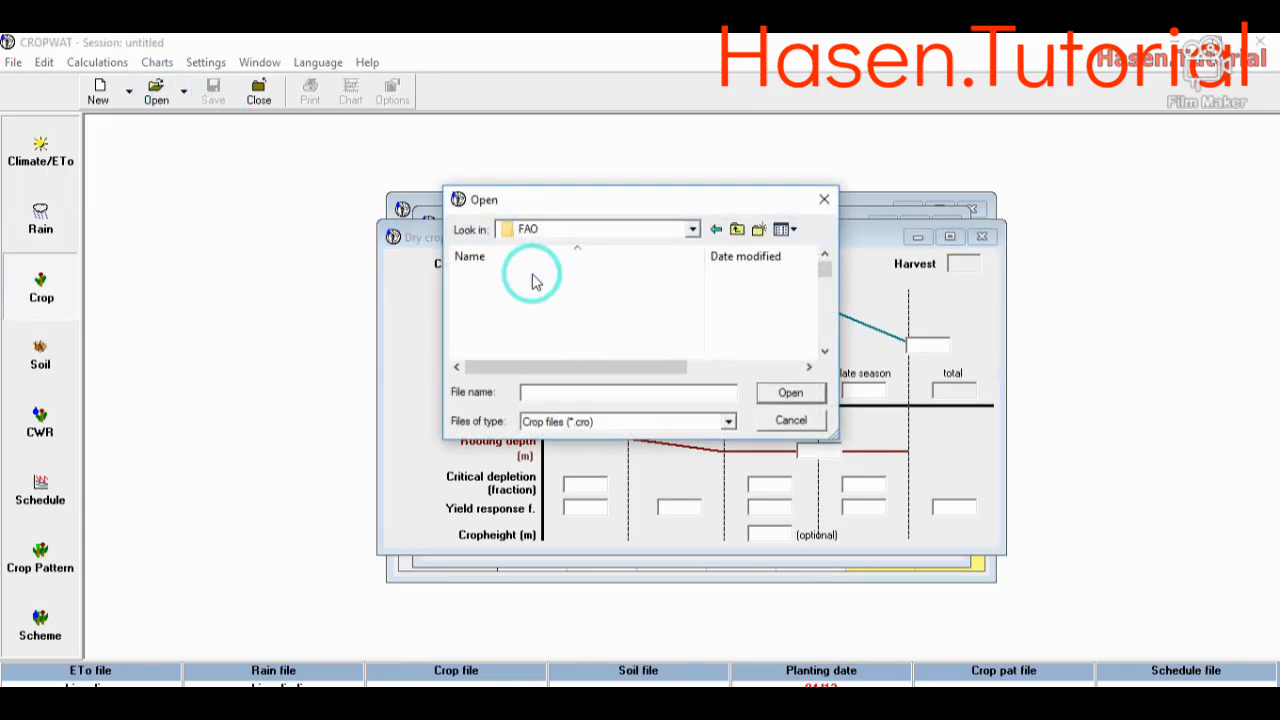
drag(651, 330, 616, 324)
drag(824, 280, 828, 312)
click(488, 333)
drag(608, 391, 493, 390)
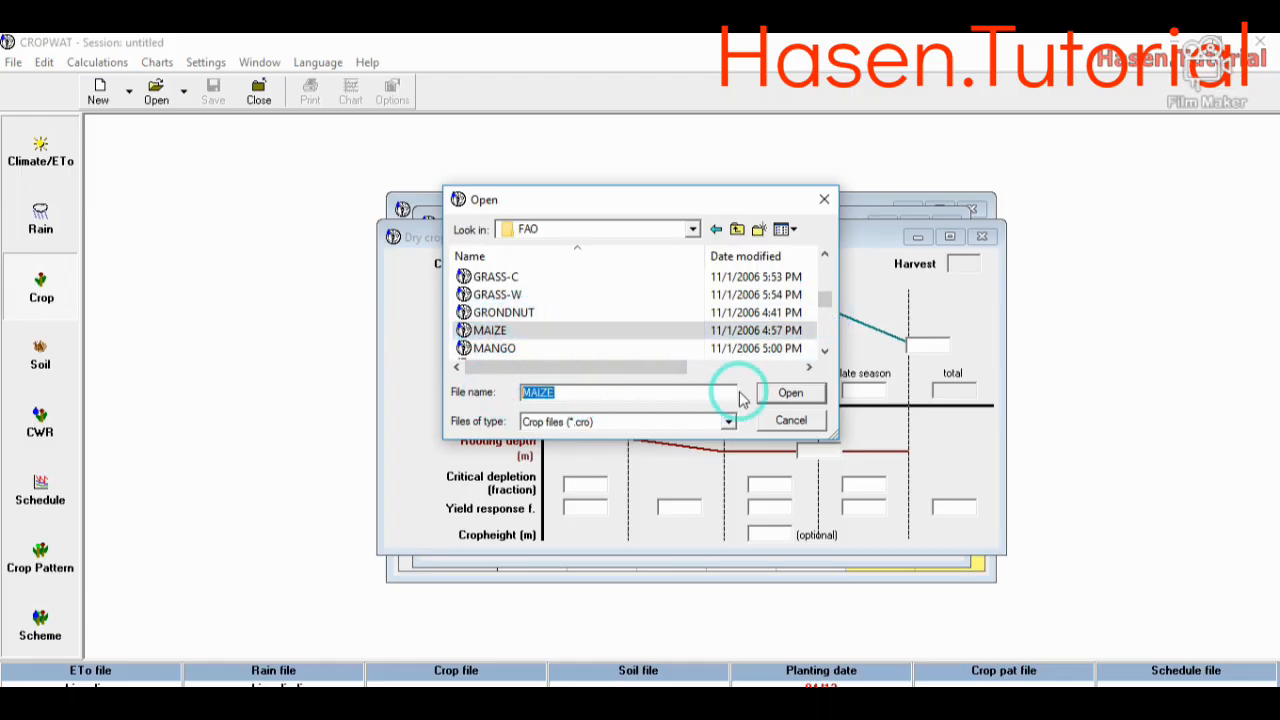
click(788, 392)
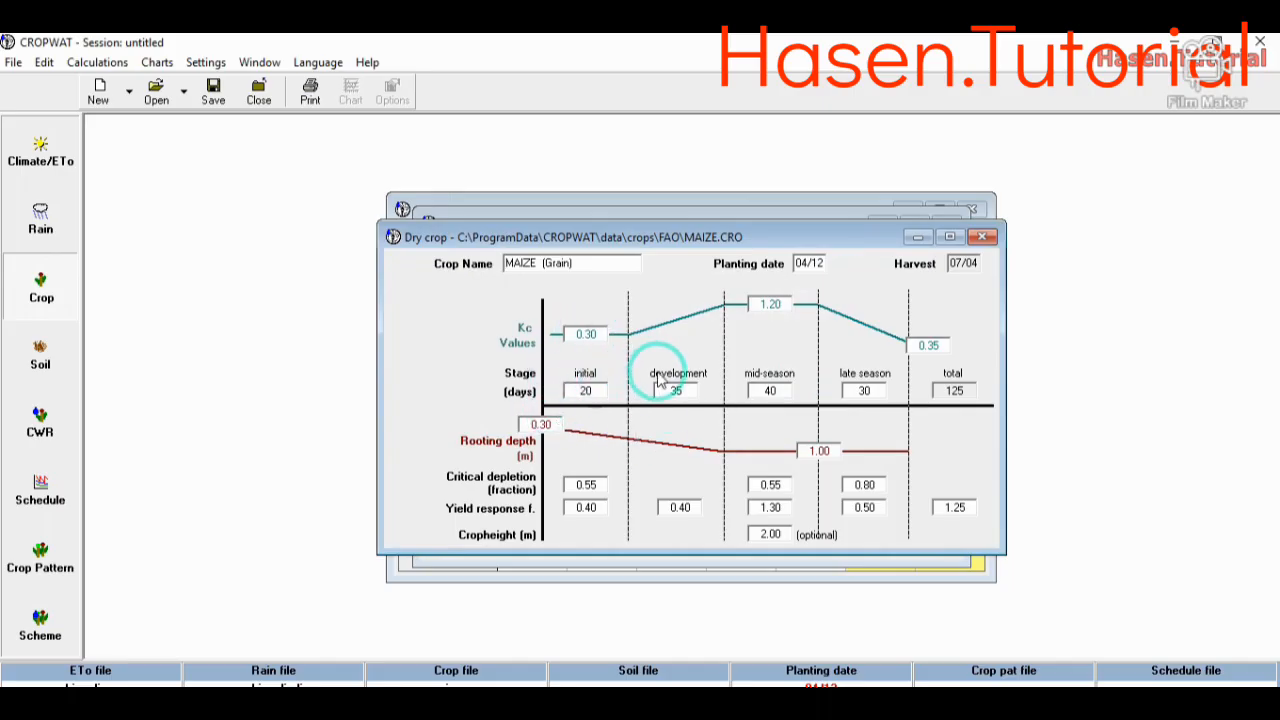
click(580, 391)
click(764, 390)
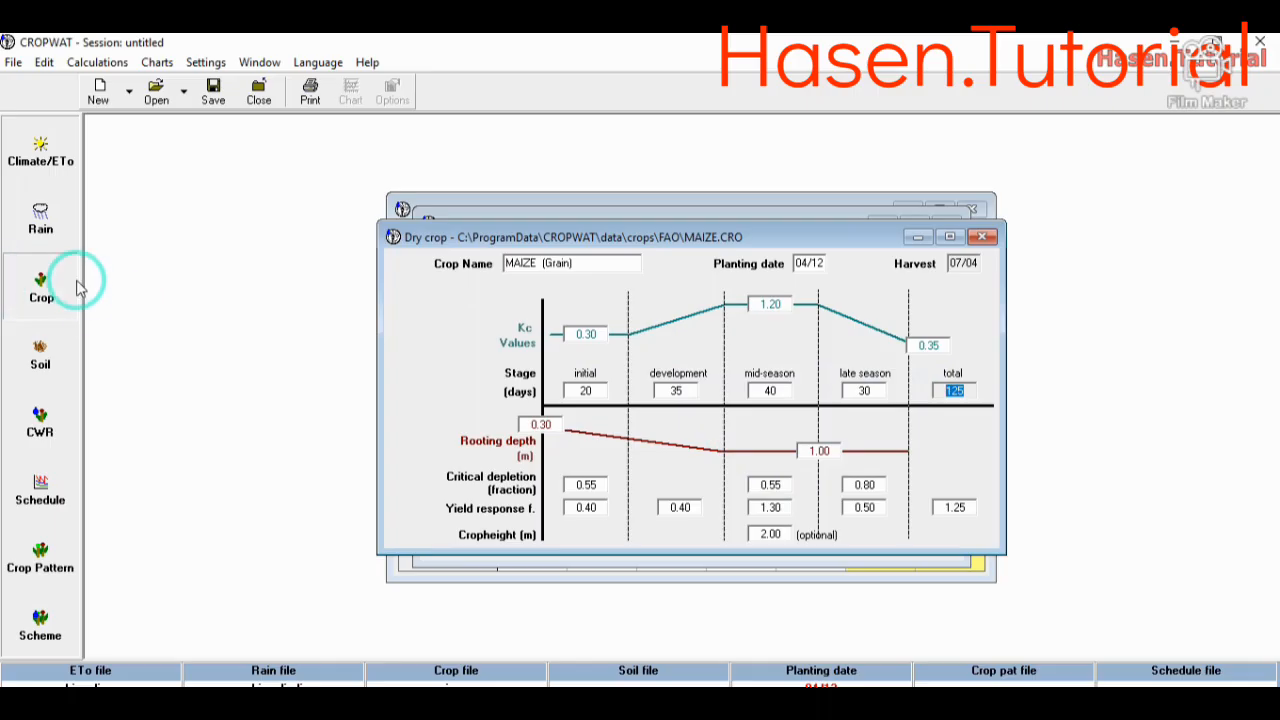
- Load the RED SANDY LOAM soil file from the soils folder and check its general soil data, including moisture and rooting depth
click(74, 349)
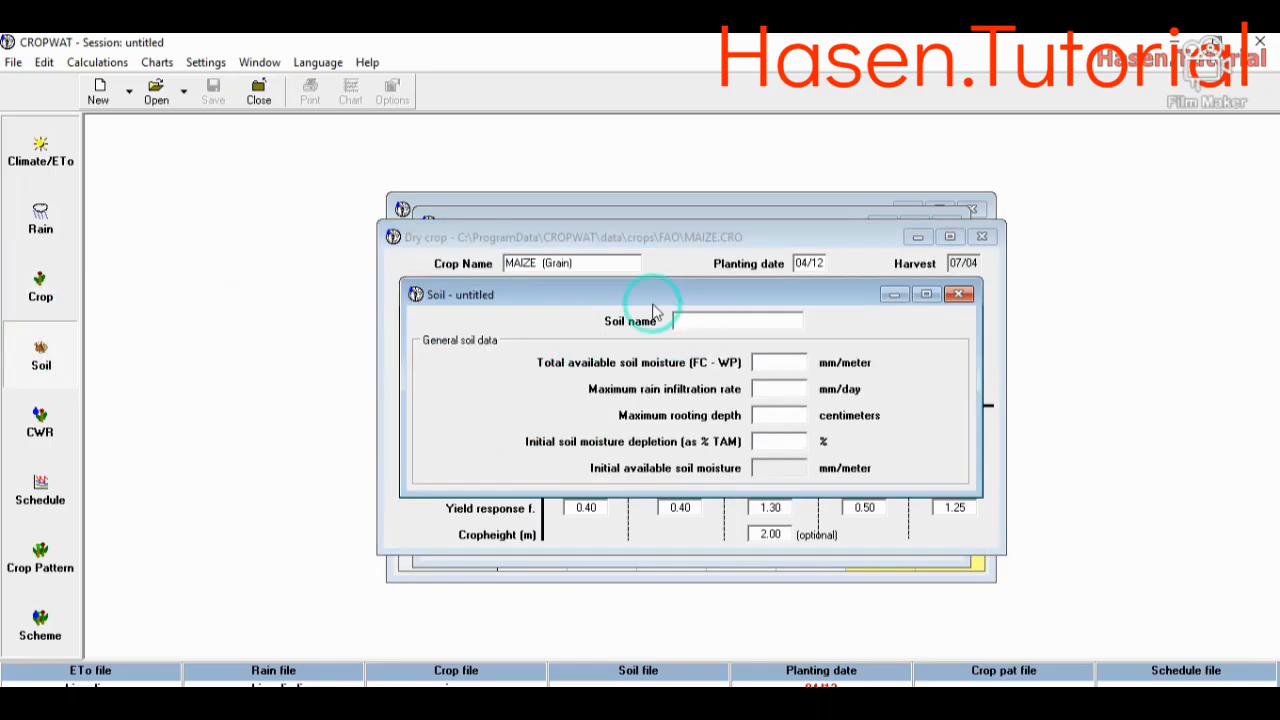
click(157, 93)
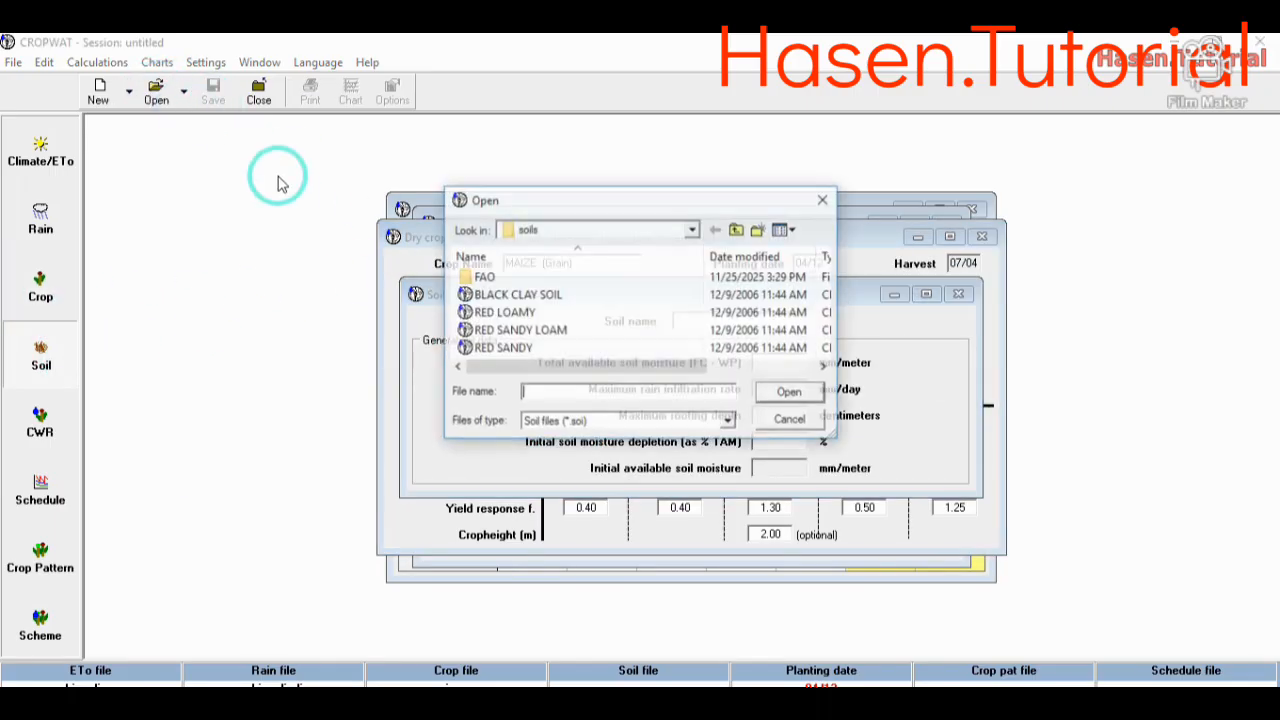
click(543, 333)
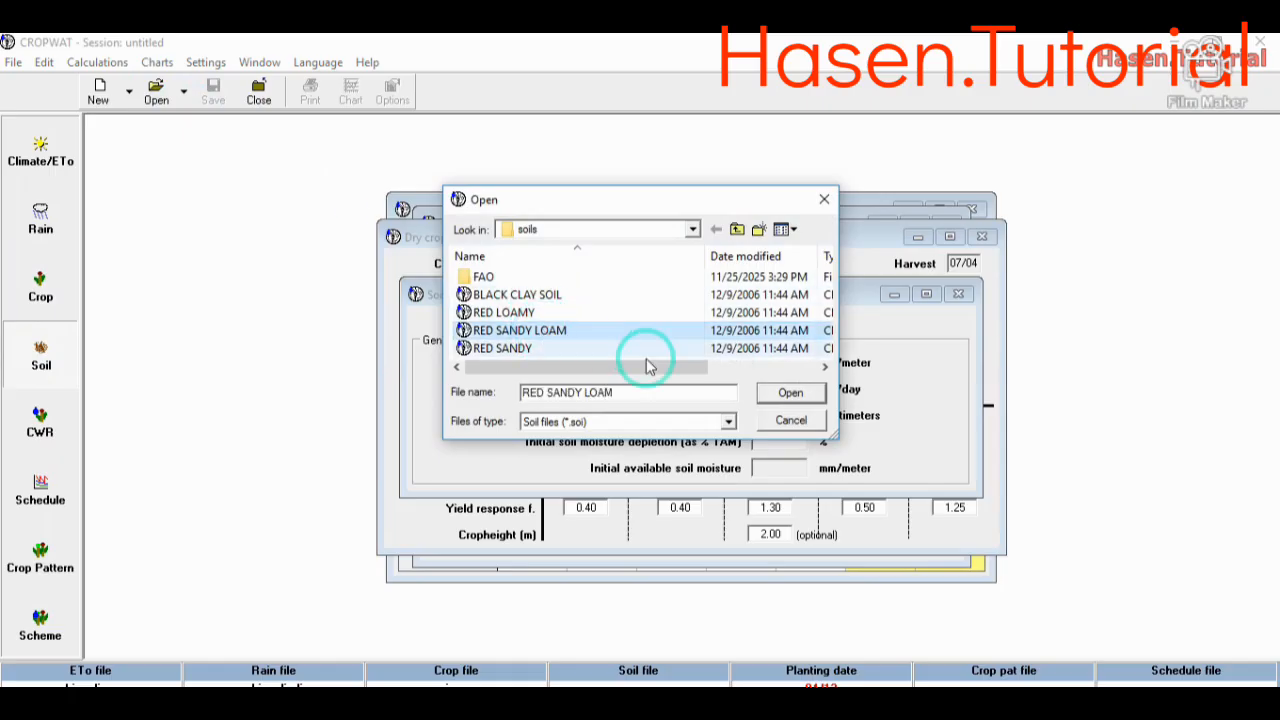
drag(648, 392, 530, 392)
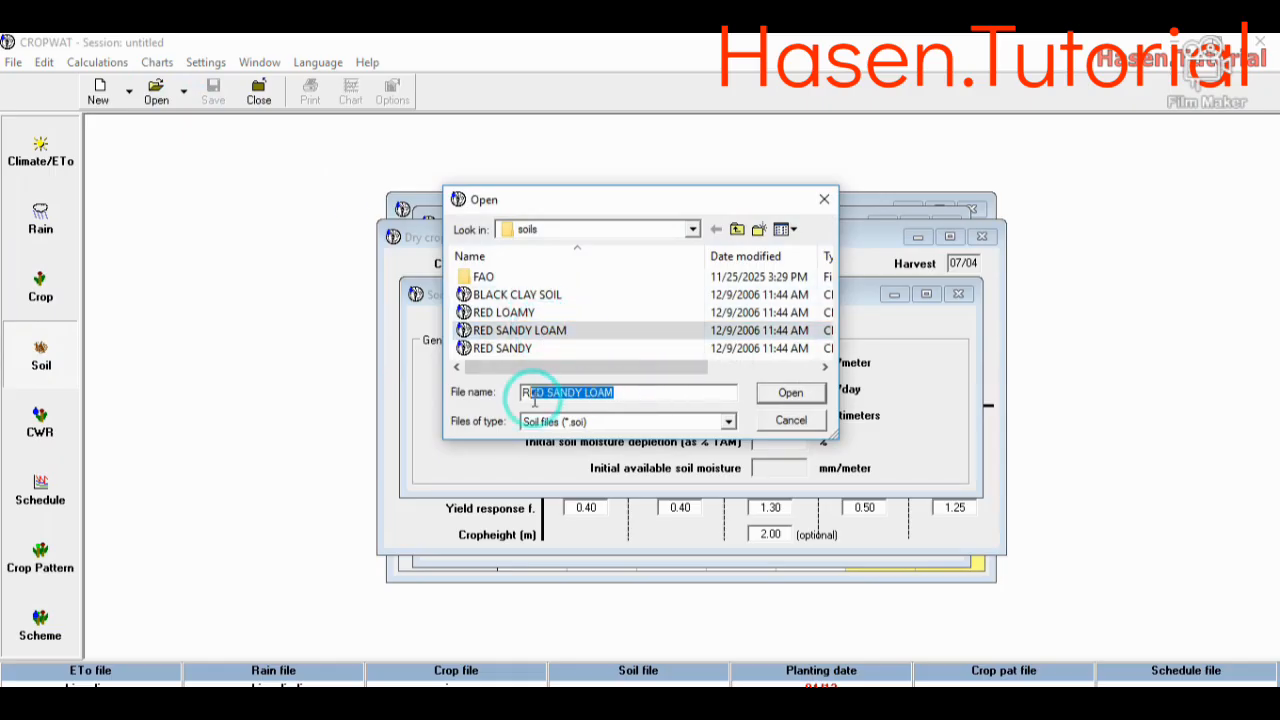
click(789, 393)
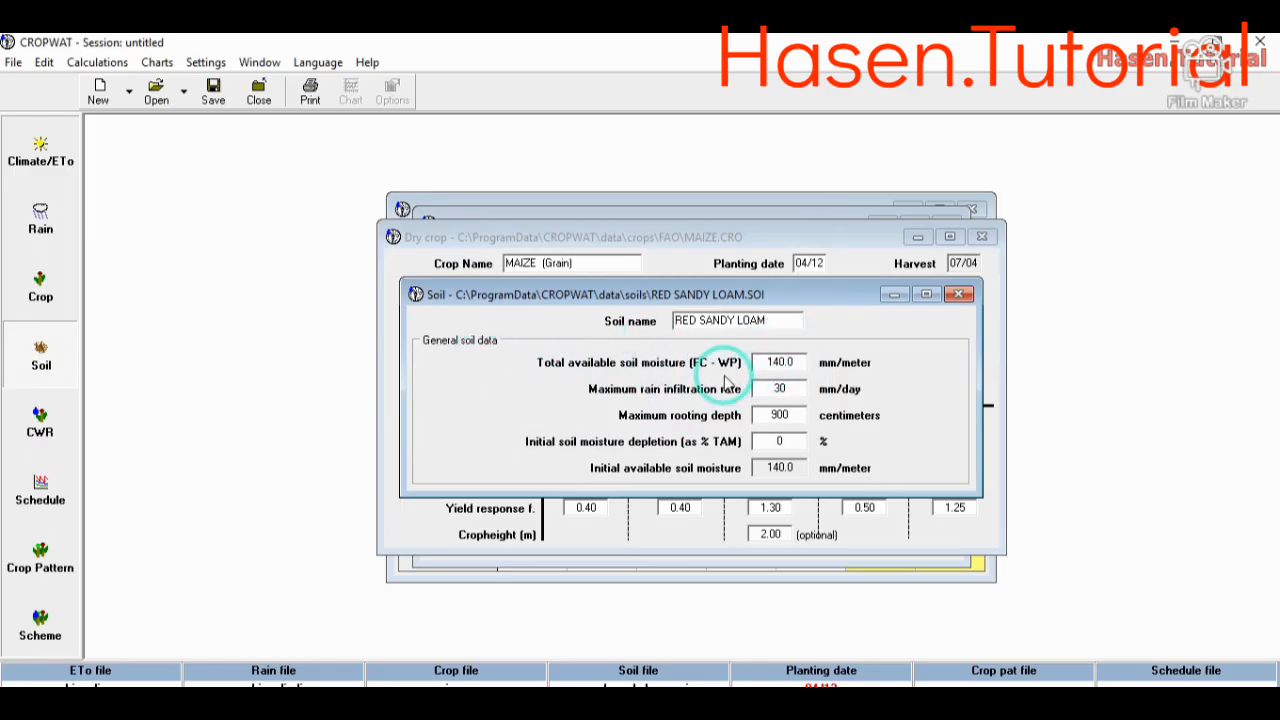
drag(795, 467, 728, 470)
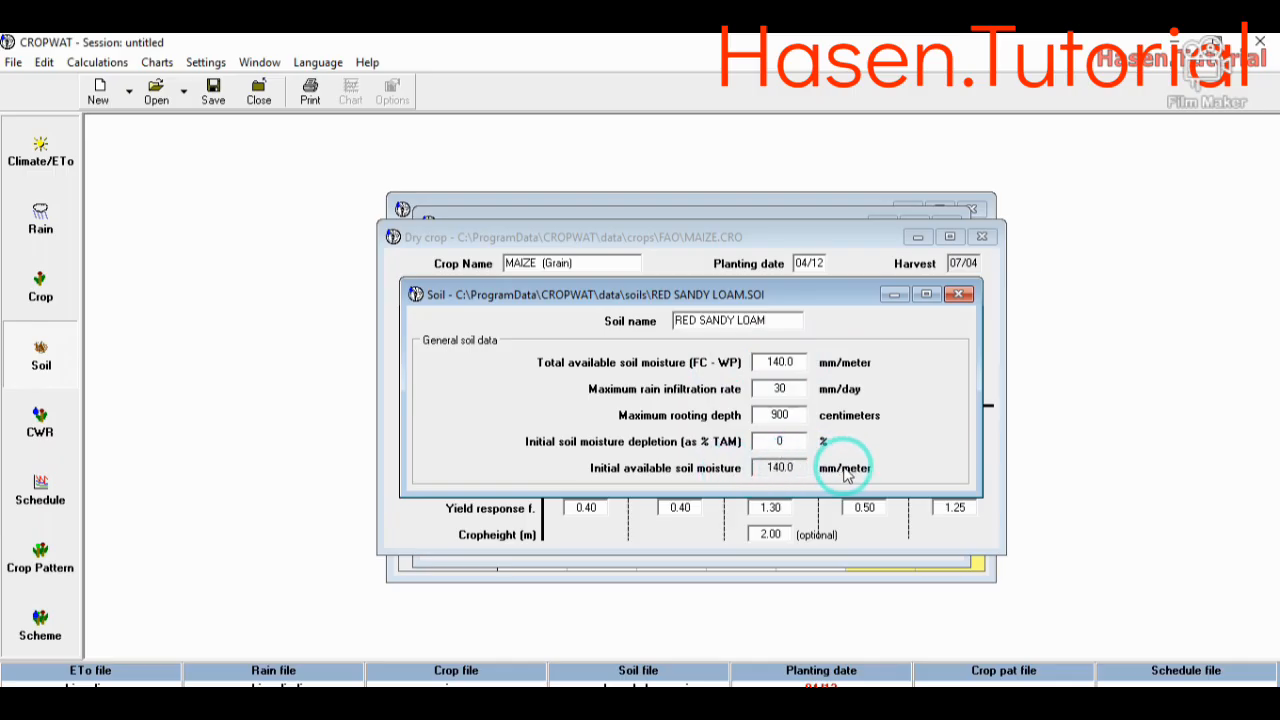
drag(795, 440, 745, 442)
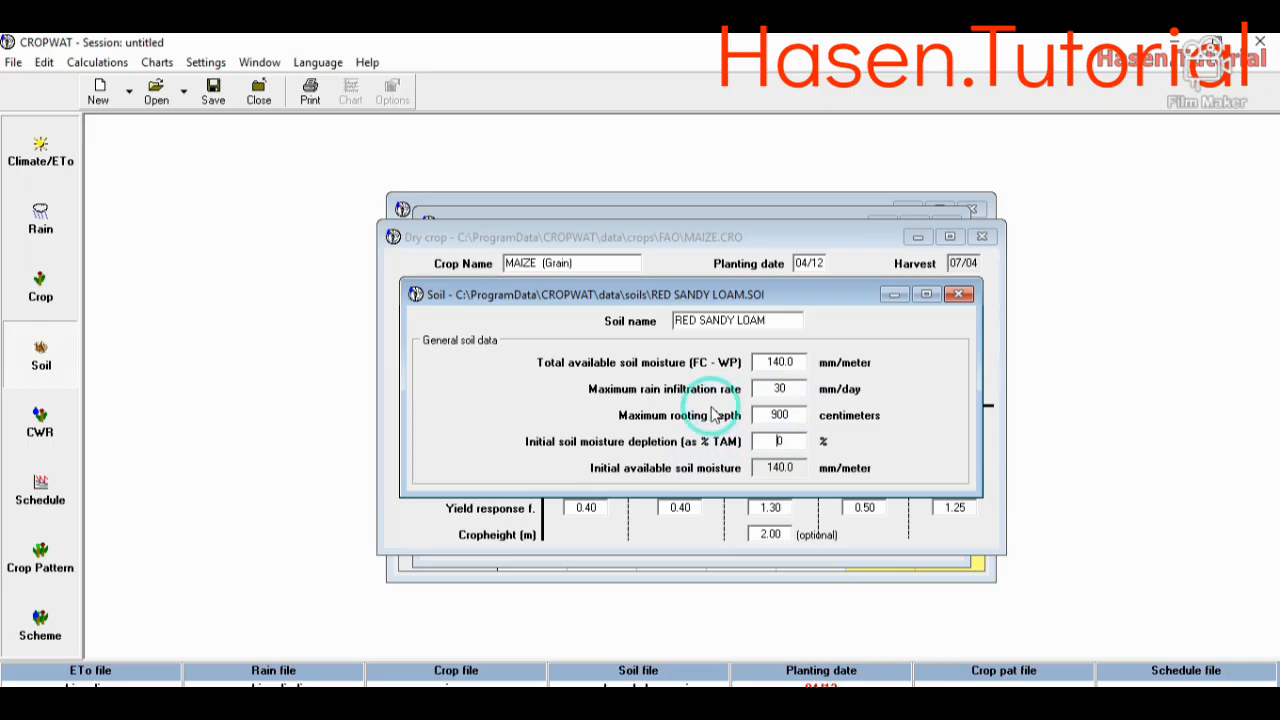
click(784, 414)
text(0)
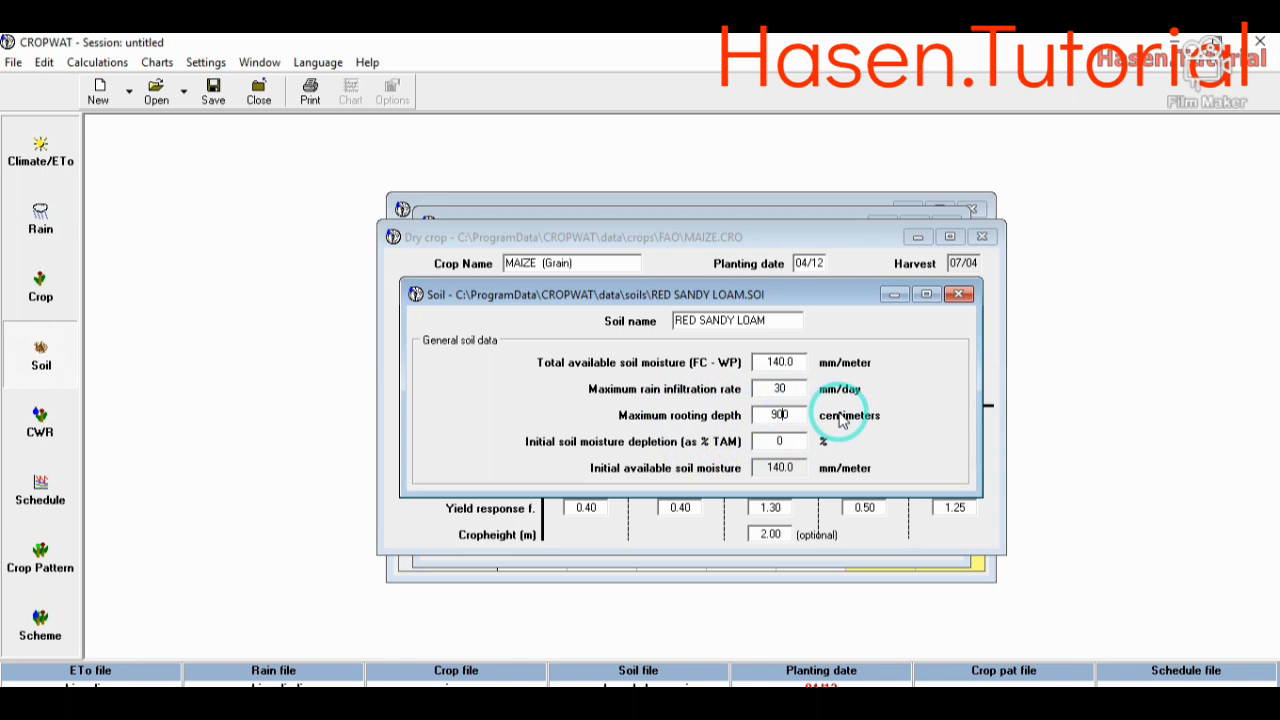
- Calculate the crop water requirements and review the irrigation schedule, including the daily soil moisture balance table format
click(40, 421)
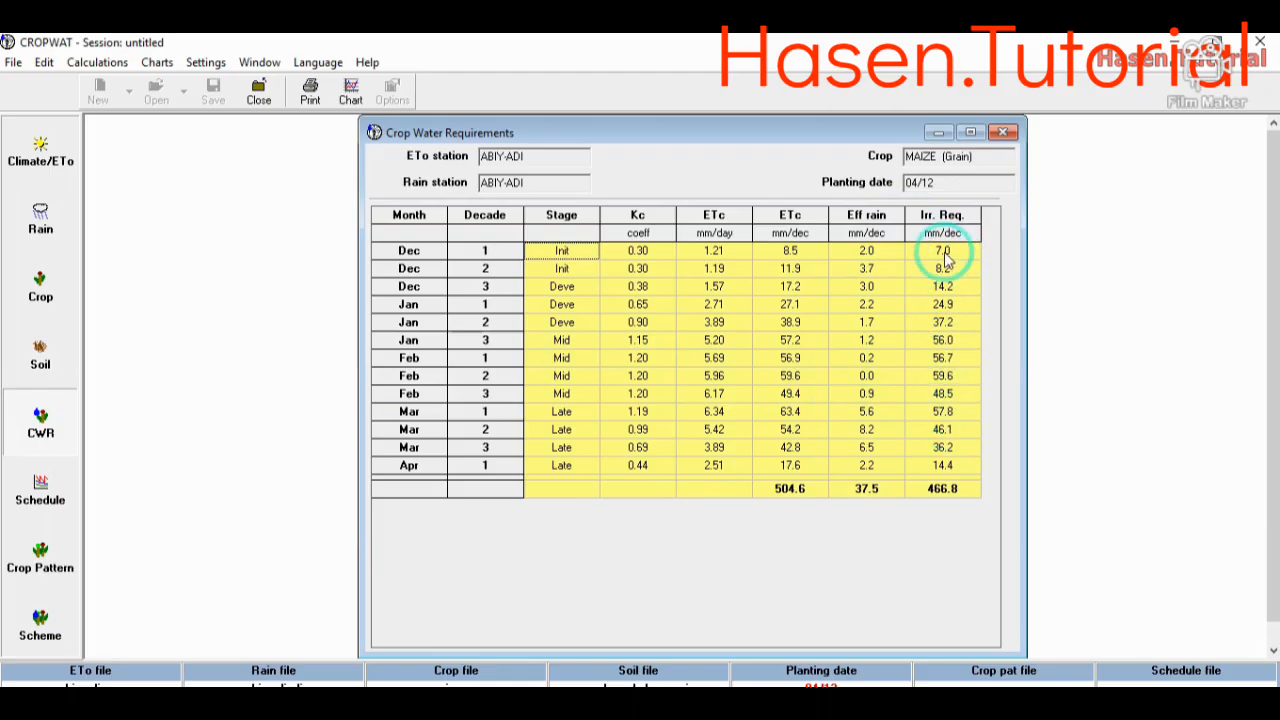
click(40, 490)
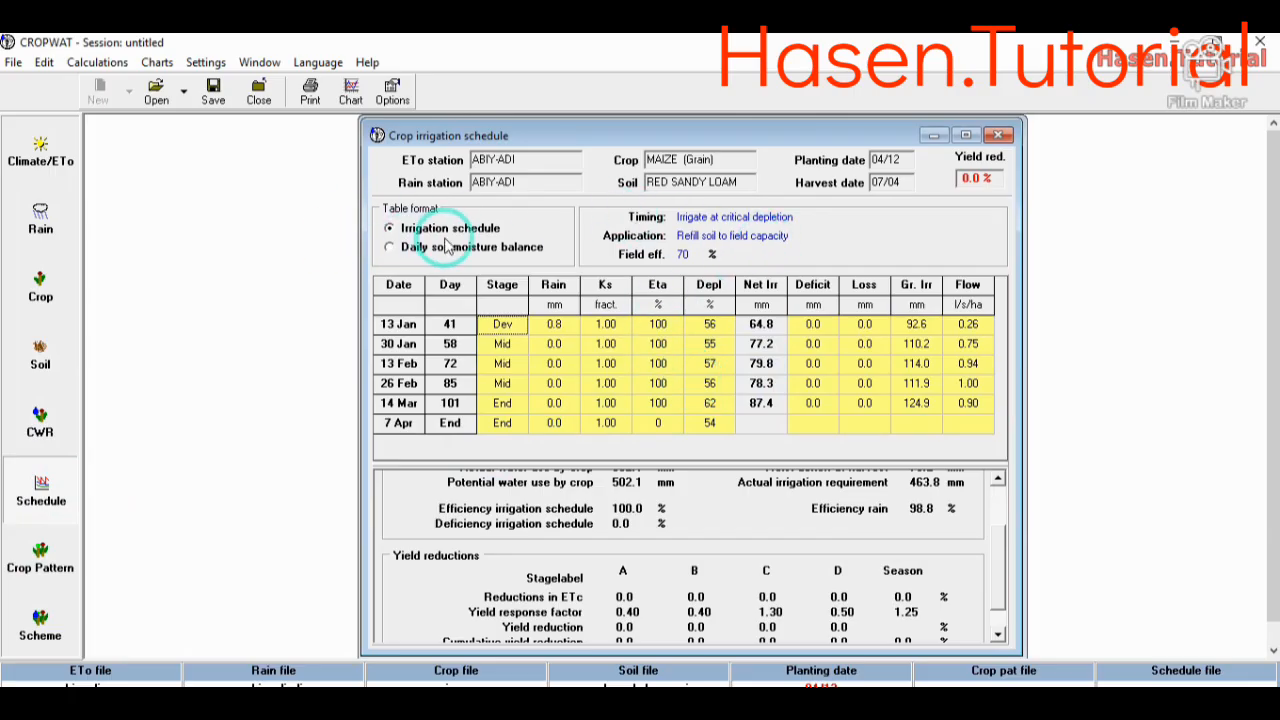
click(390, 248)
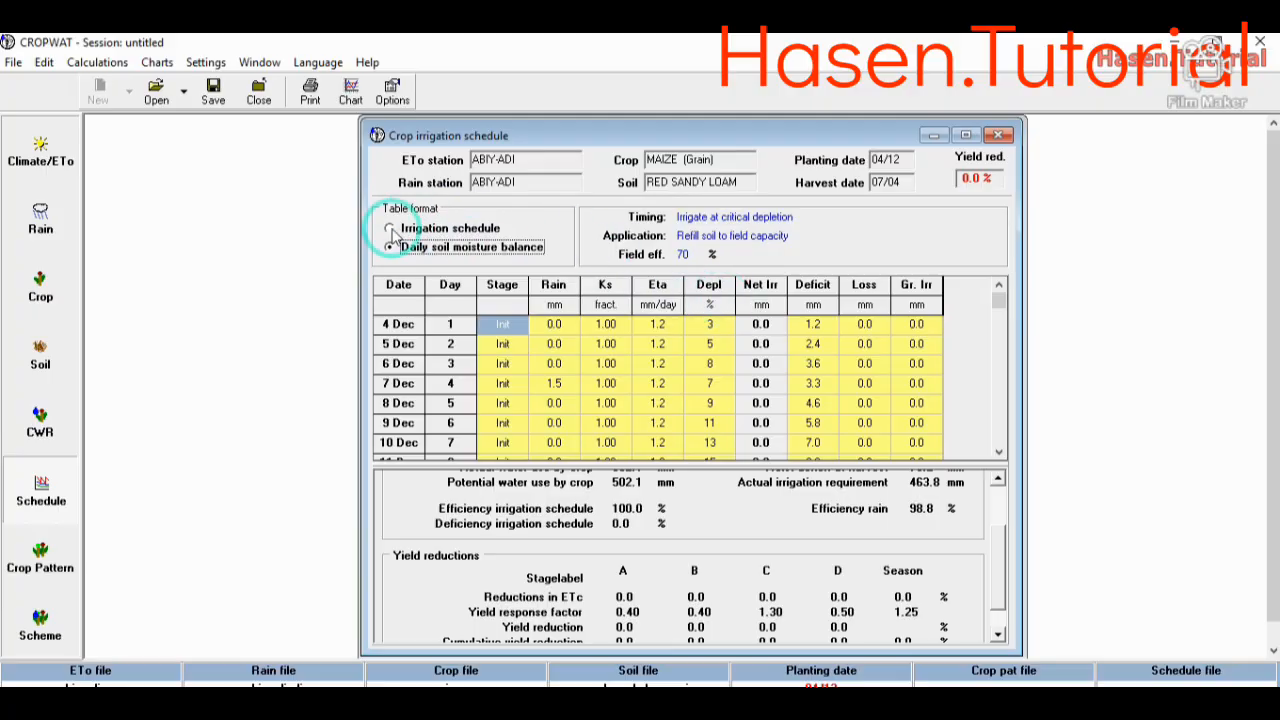
click(390, 229)
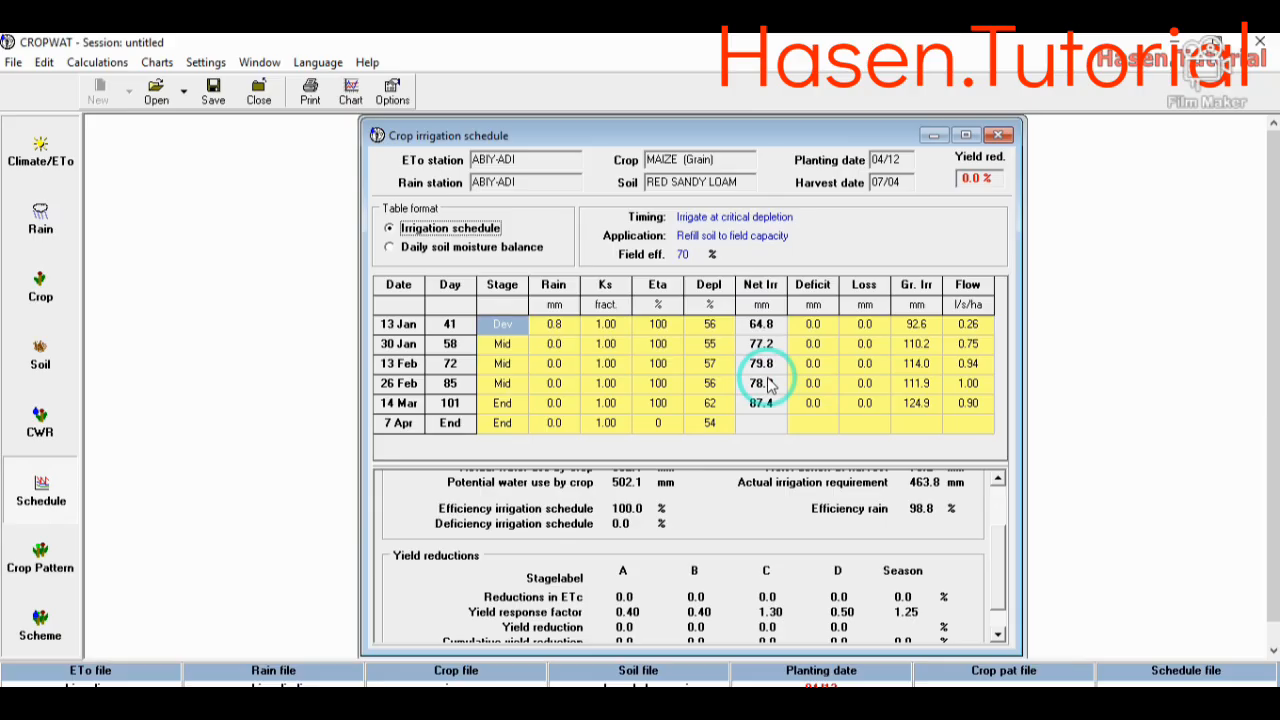
- Start a cropping pattern named MAIZE and add the MAIZE crop file from the FAO folder as its first crop
click(40, 570)
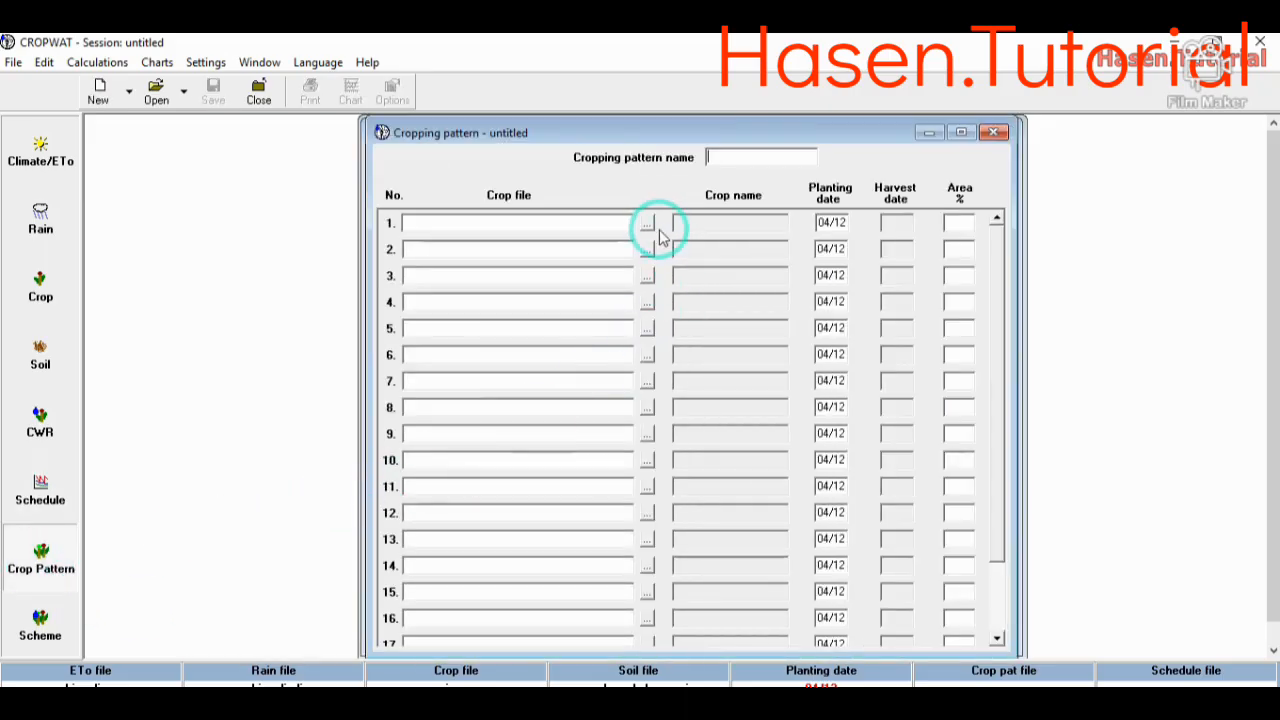
click(647, 222)
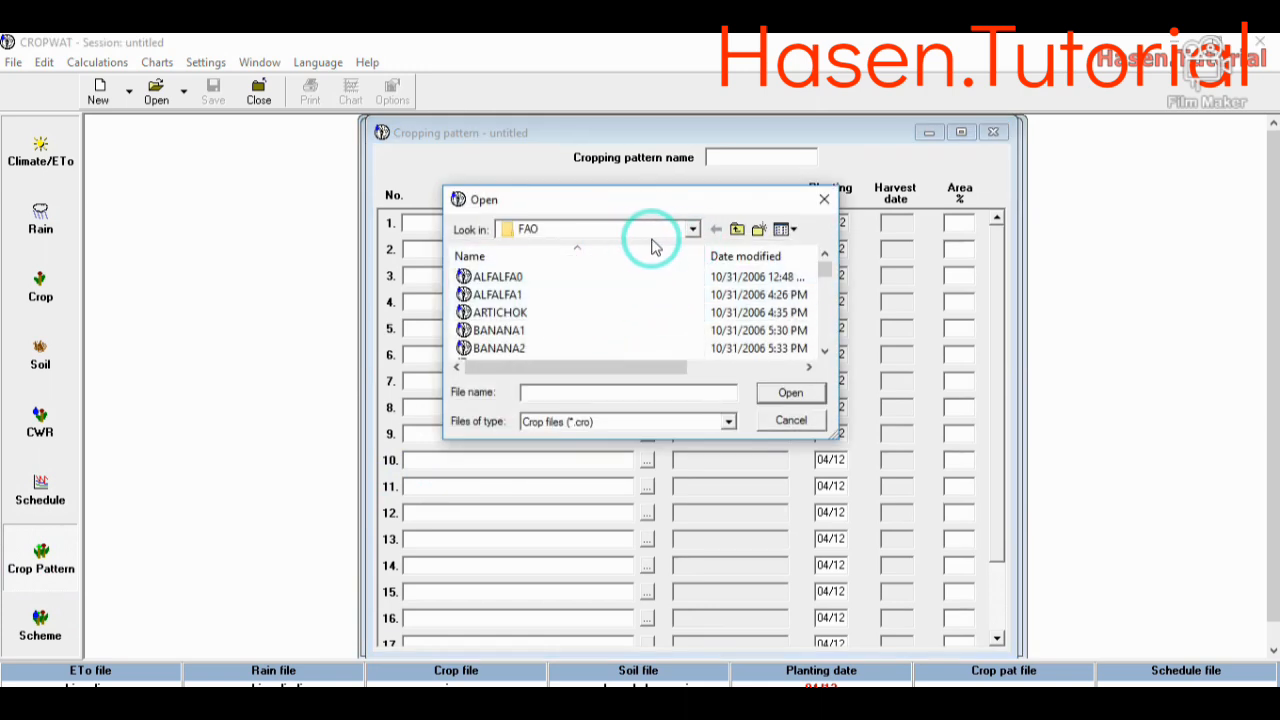
click(826, 352)
click(826, 352)
click(826, 352)
click(826, 352)
click(826, 352)
click(826, 352)
click(826, 352)
click(826, 352)
click(826, 352)
click(826, 352)
click(826, 352)
click(826, 352)
click(826, 352)
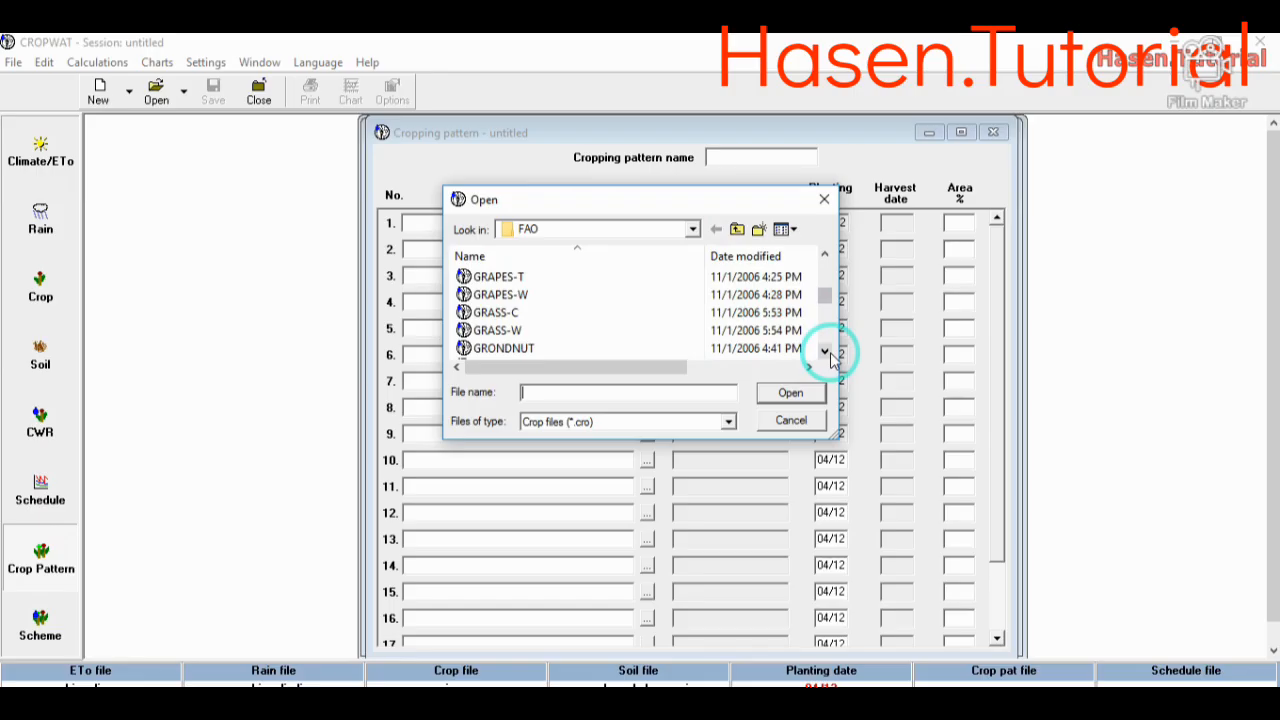
click(826, 352)
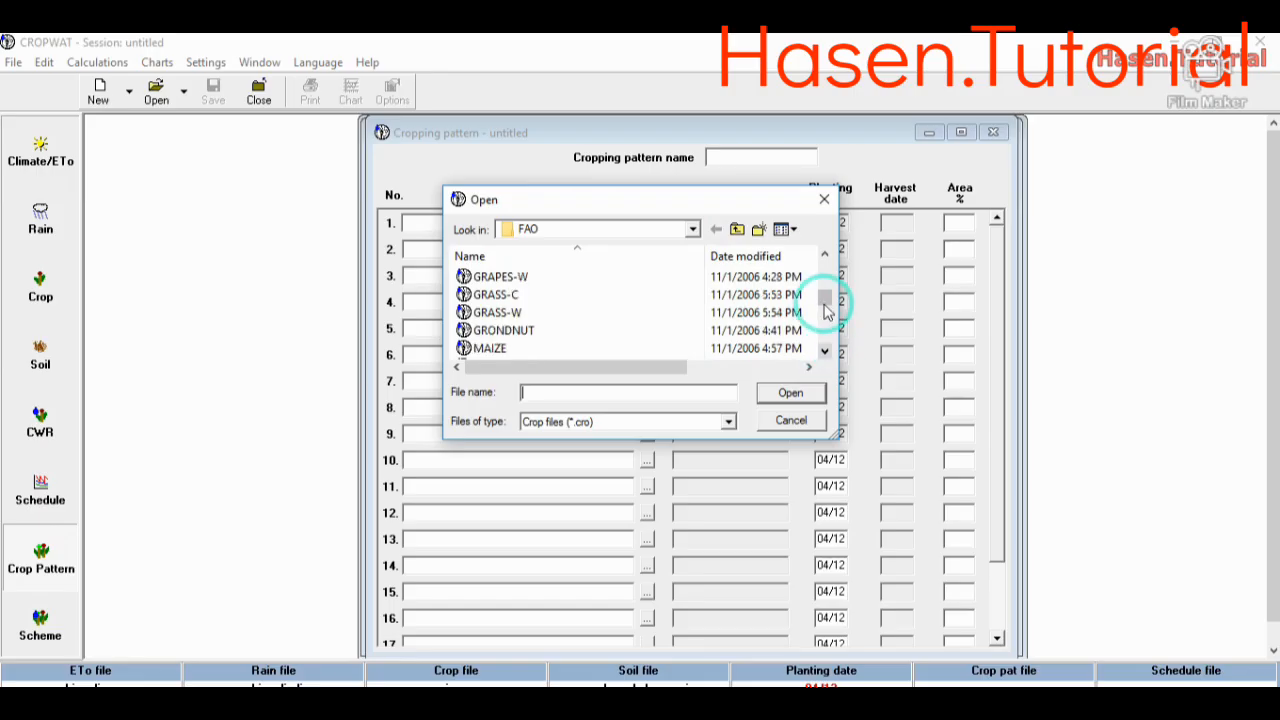
click(640, 350)
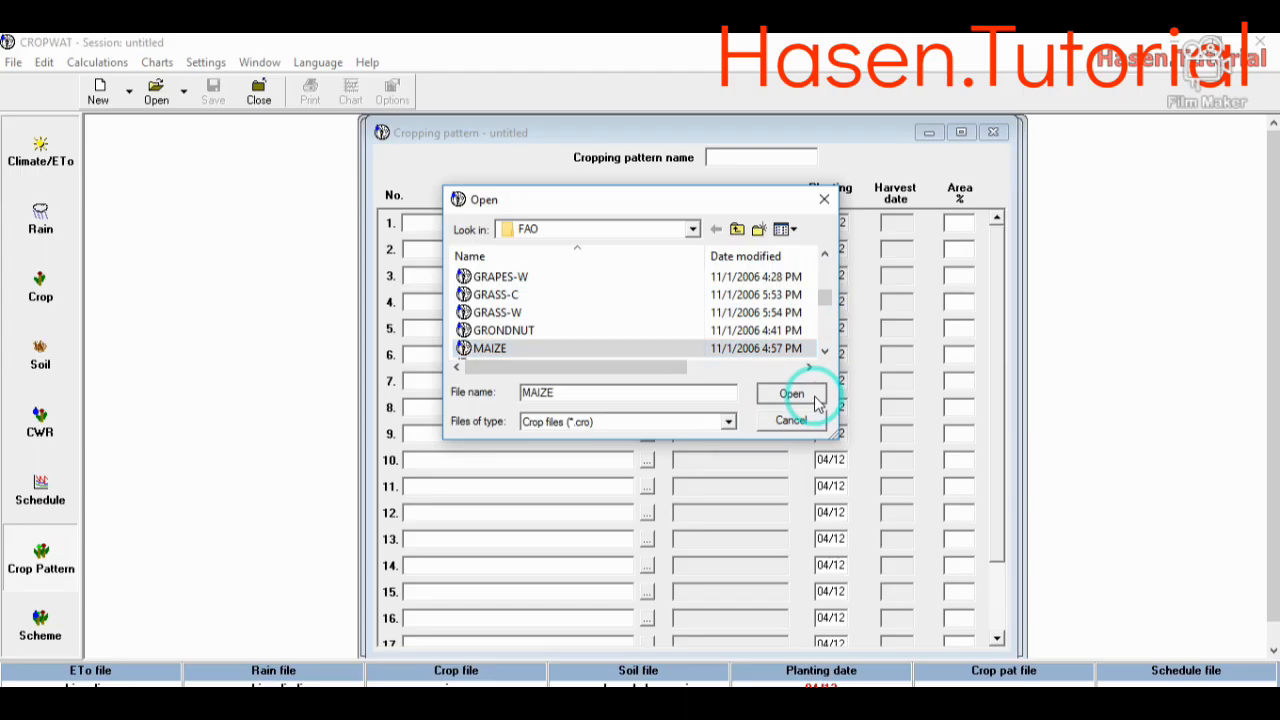
click(790, 394)
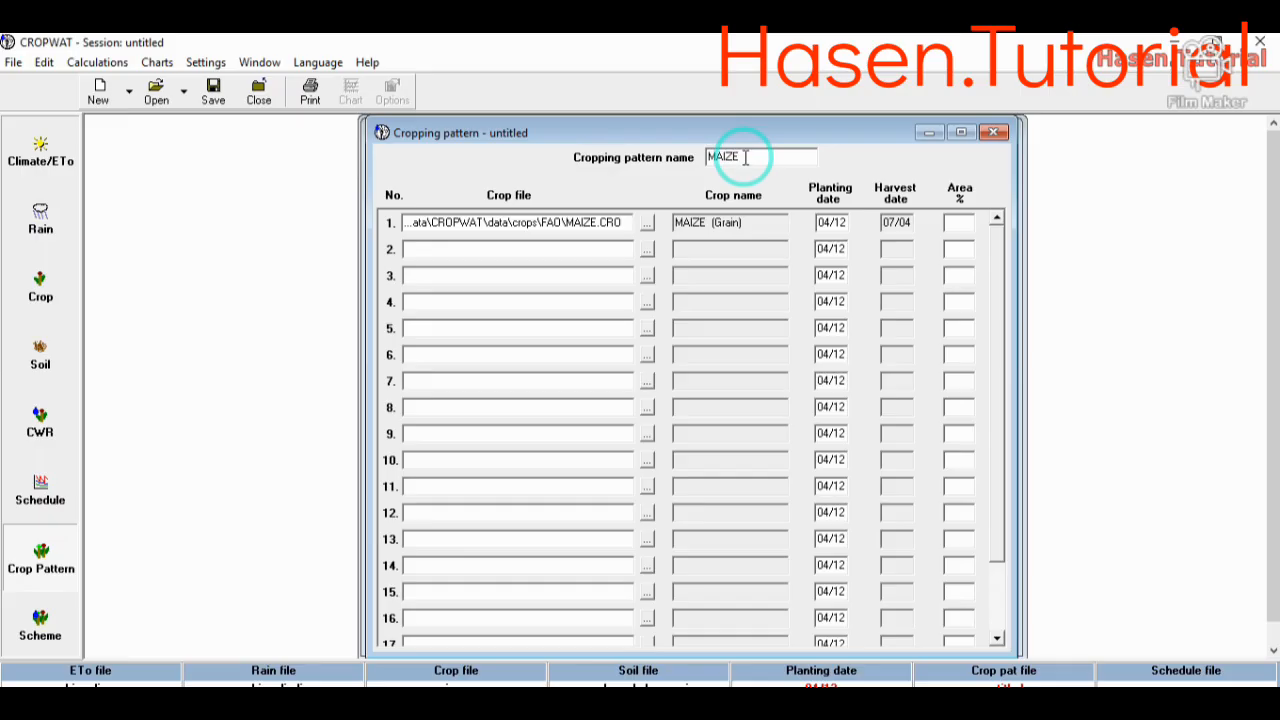
drag(757, 157, 708, 157)
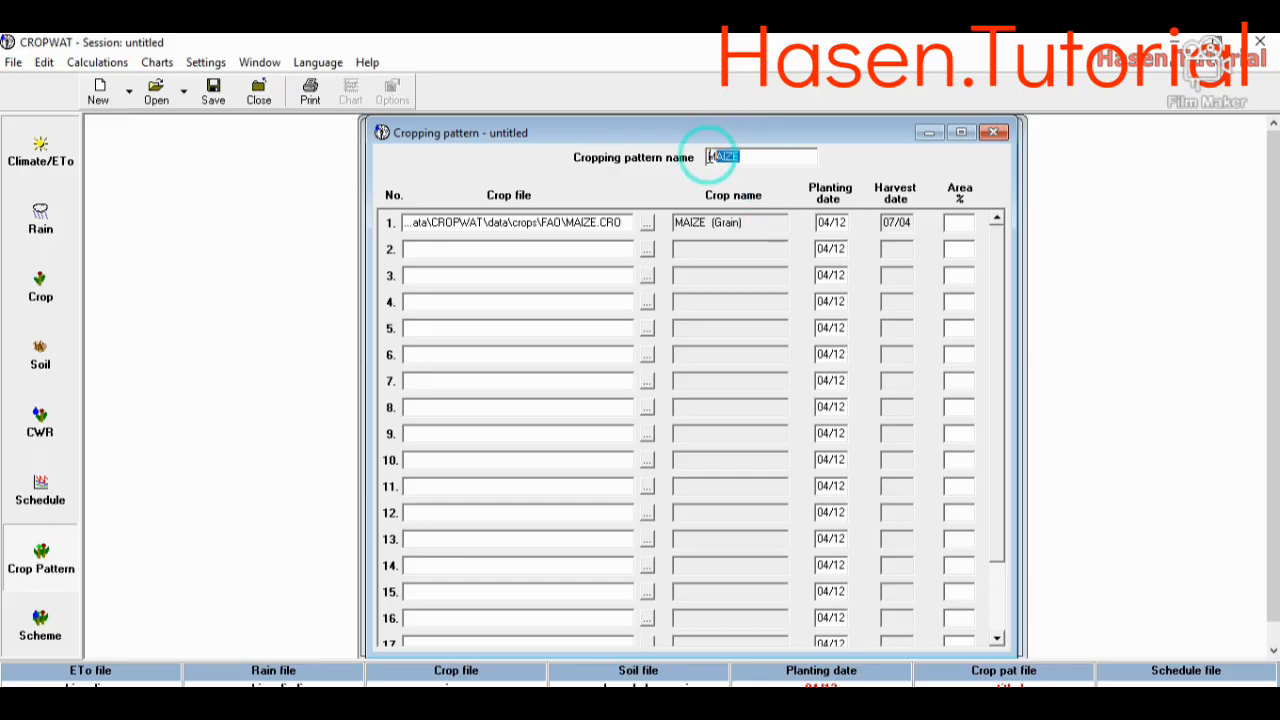
- Add the SORGHUM crop file as the second crop, and set the areas to 20% for maize and 30% for sorghum
click(647, 249)
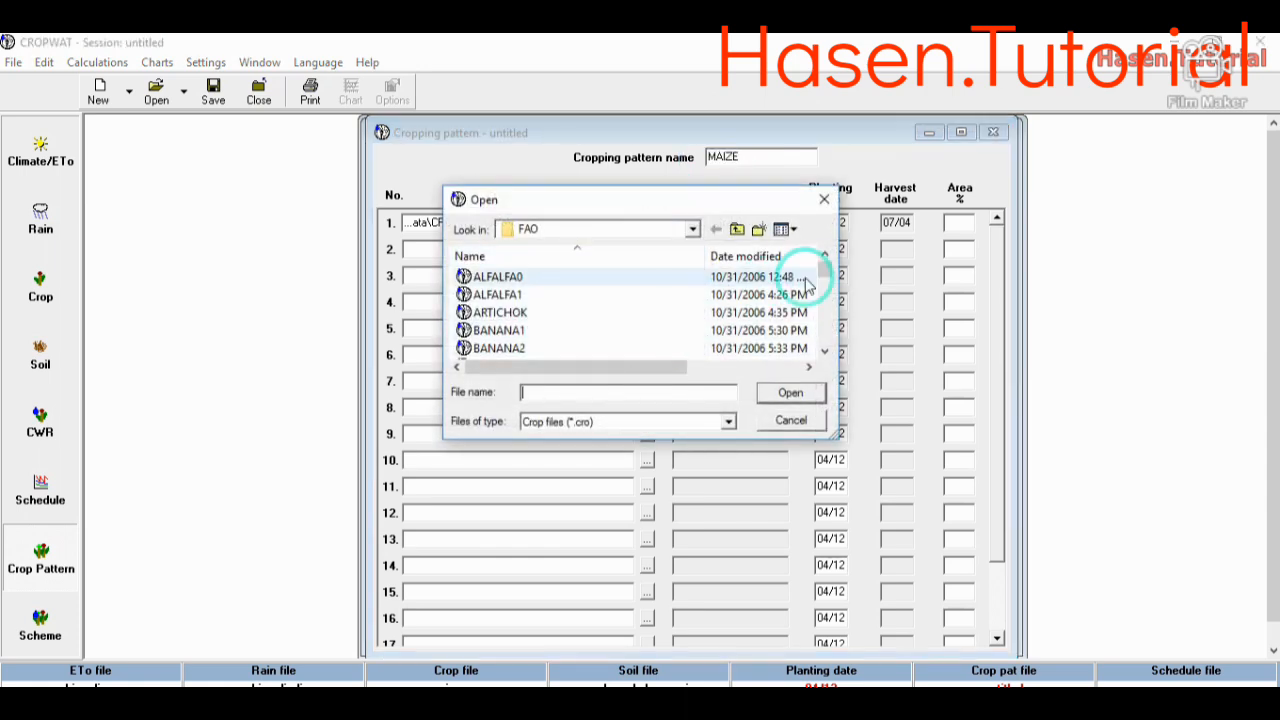
drag(823, 276, 834, 322)
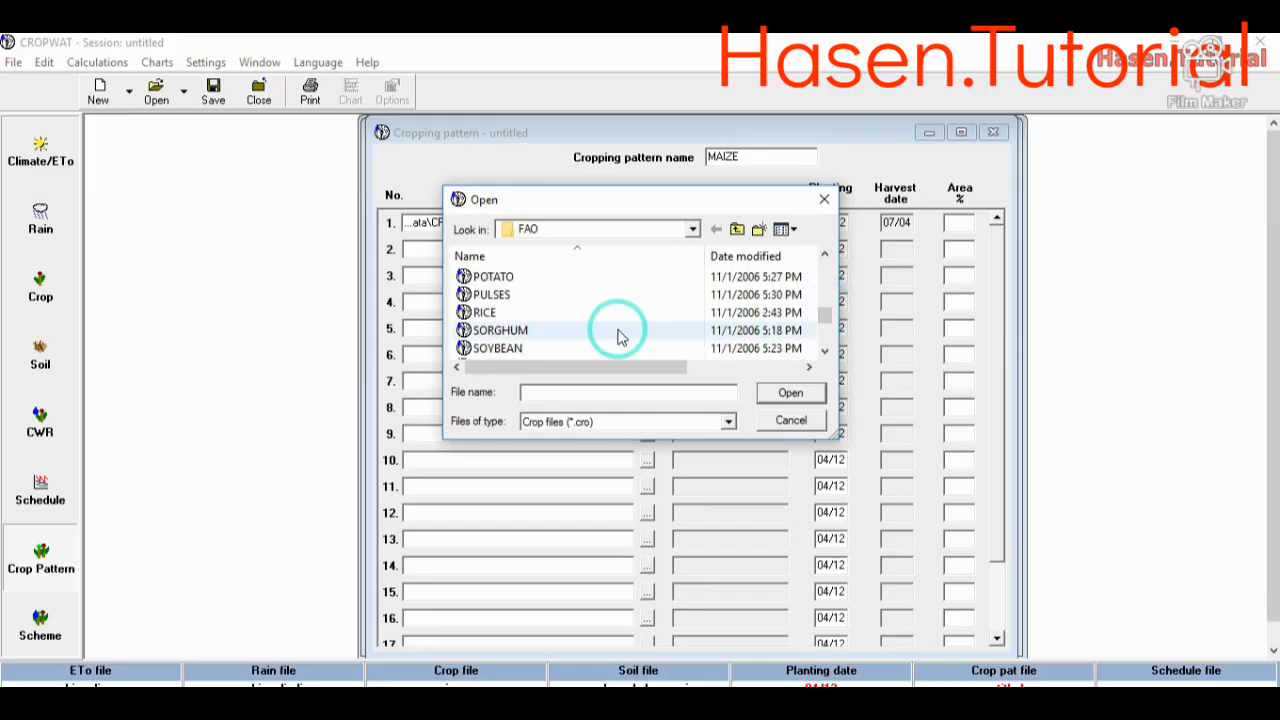
click(620, 334)
click(789, 393)
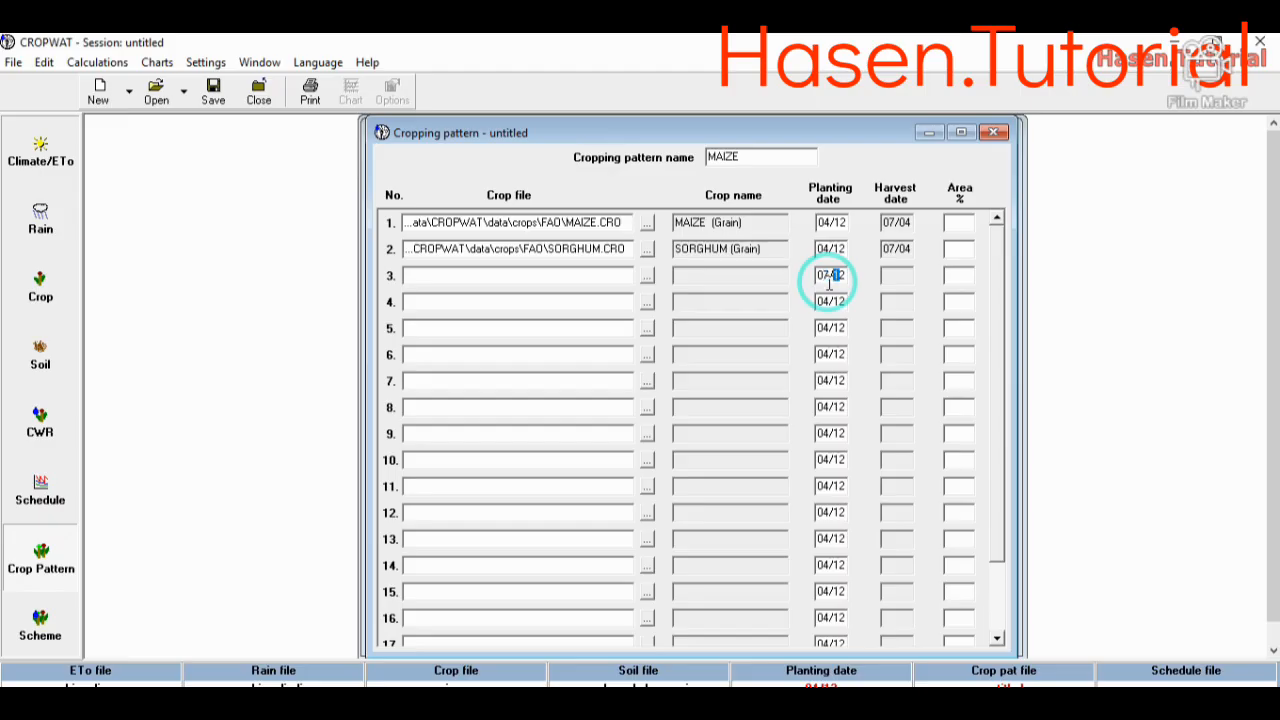
text(0)
click(966, 249)
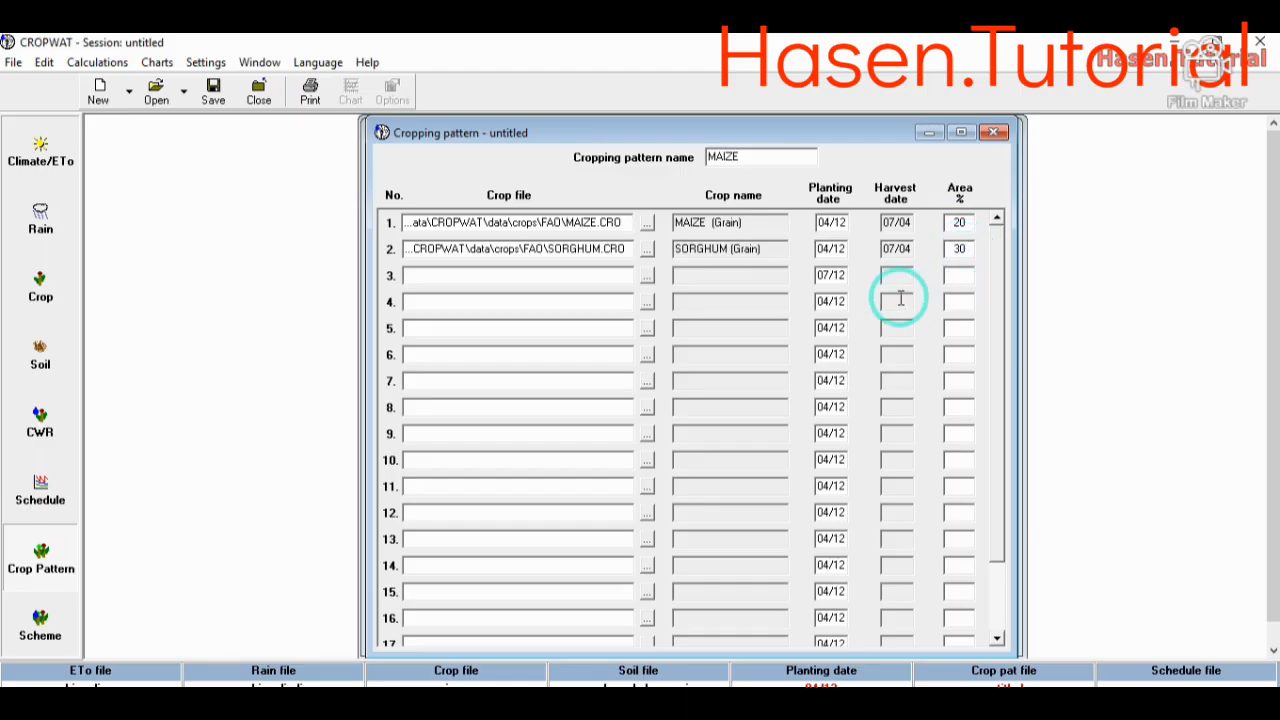
- Add the W-WHEATF crop file as the third crop with planting date 08/12 and an area of 20%
click(647, 274)
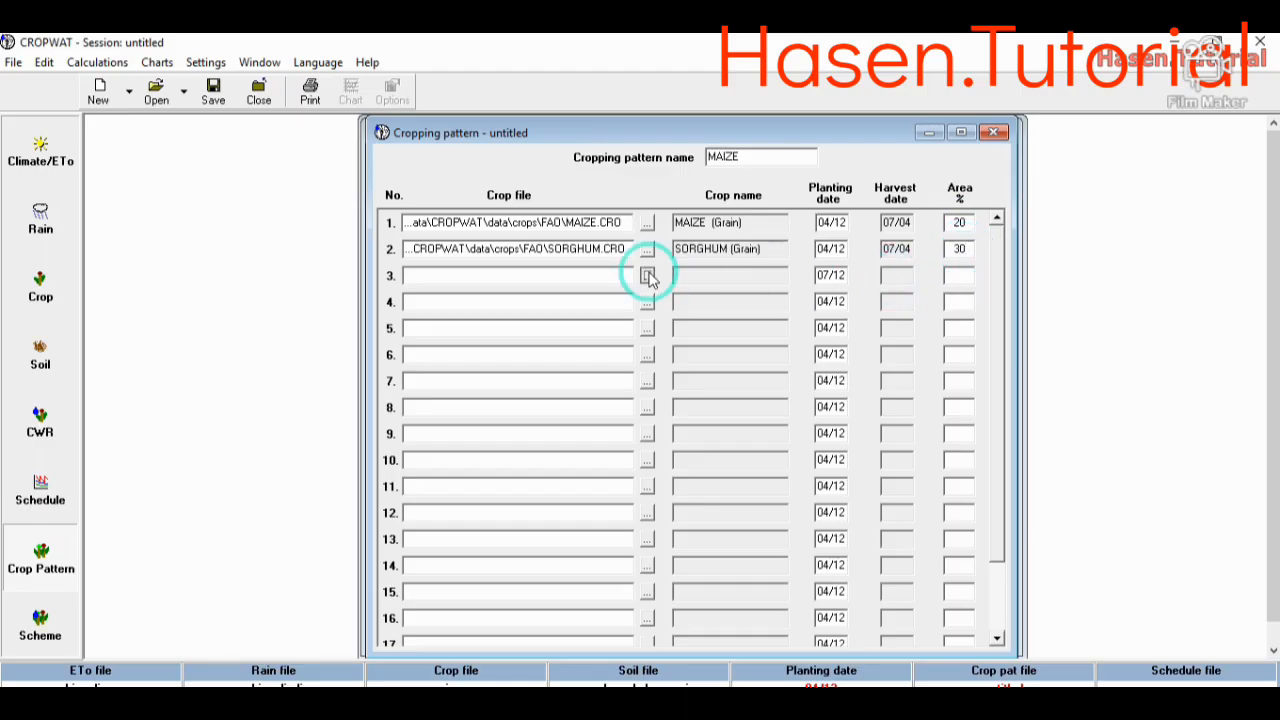
drag(825, 266, 822, 342)
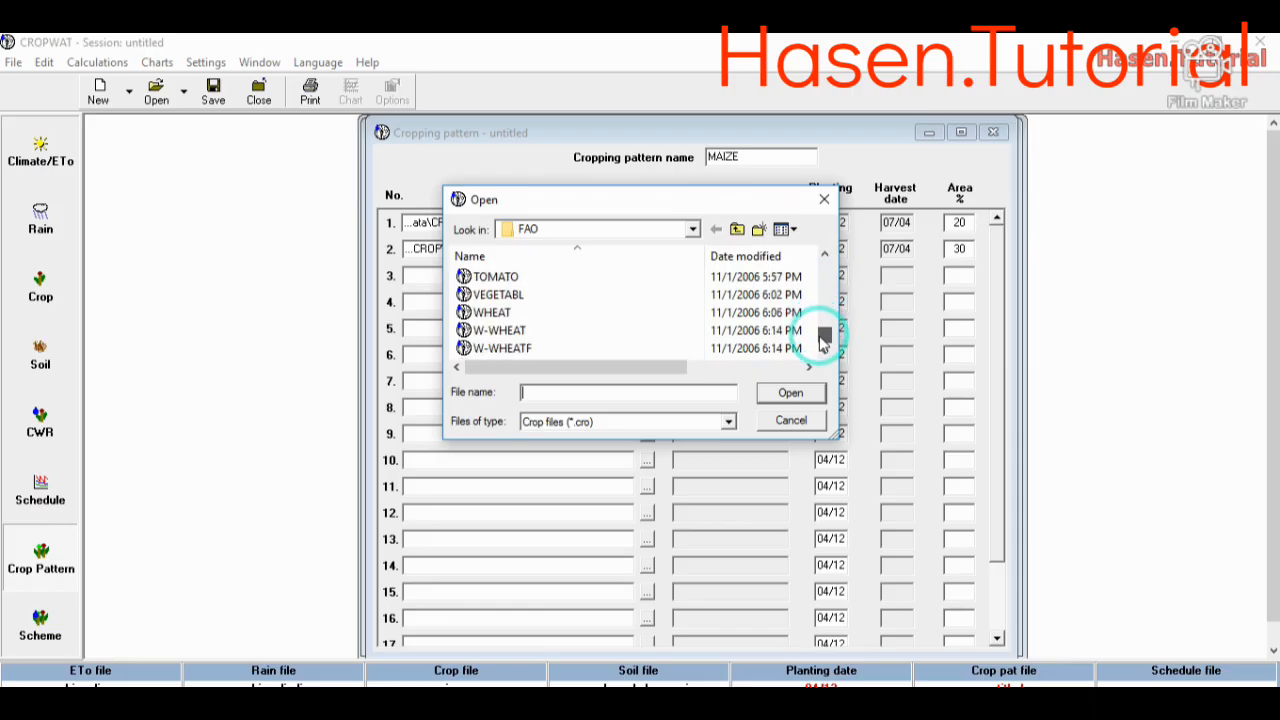
click(548, 348)
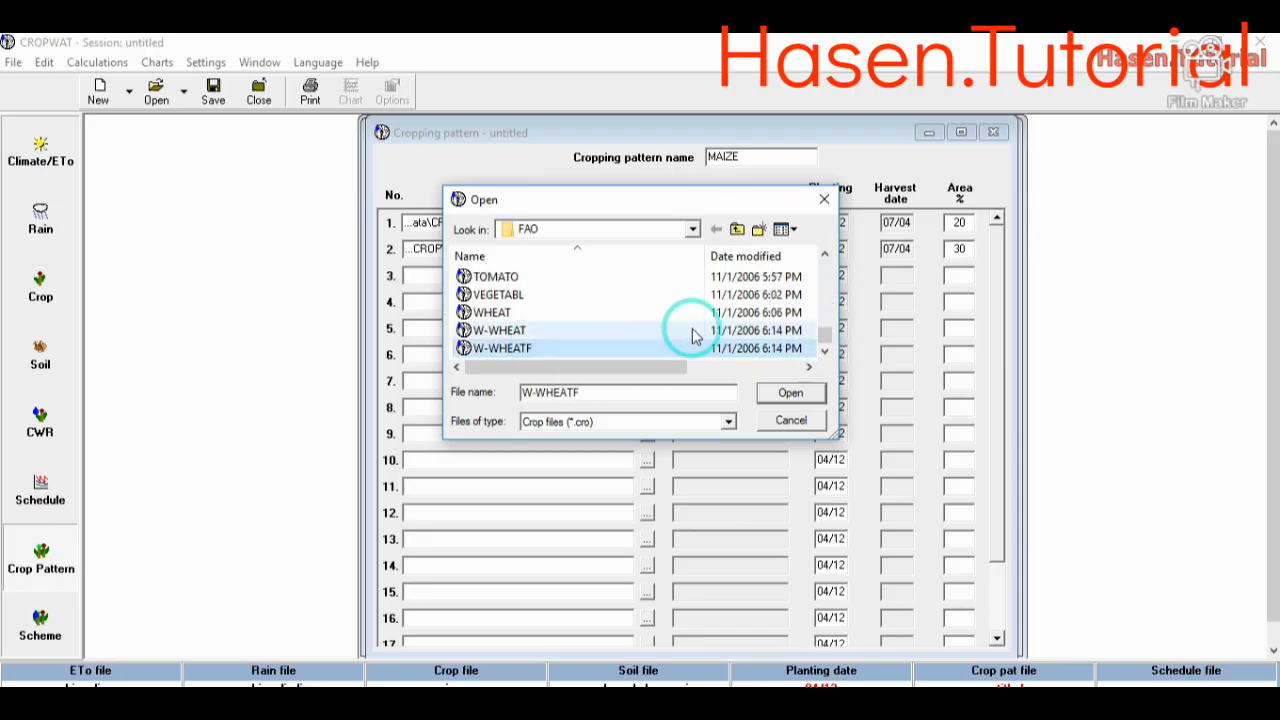
click(790, 392)
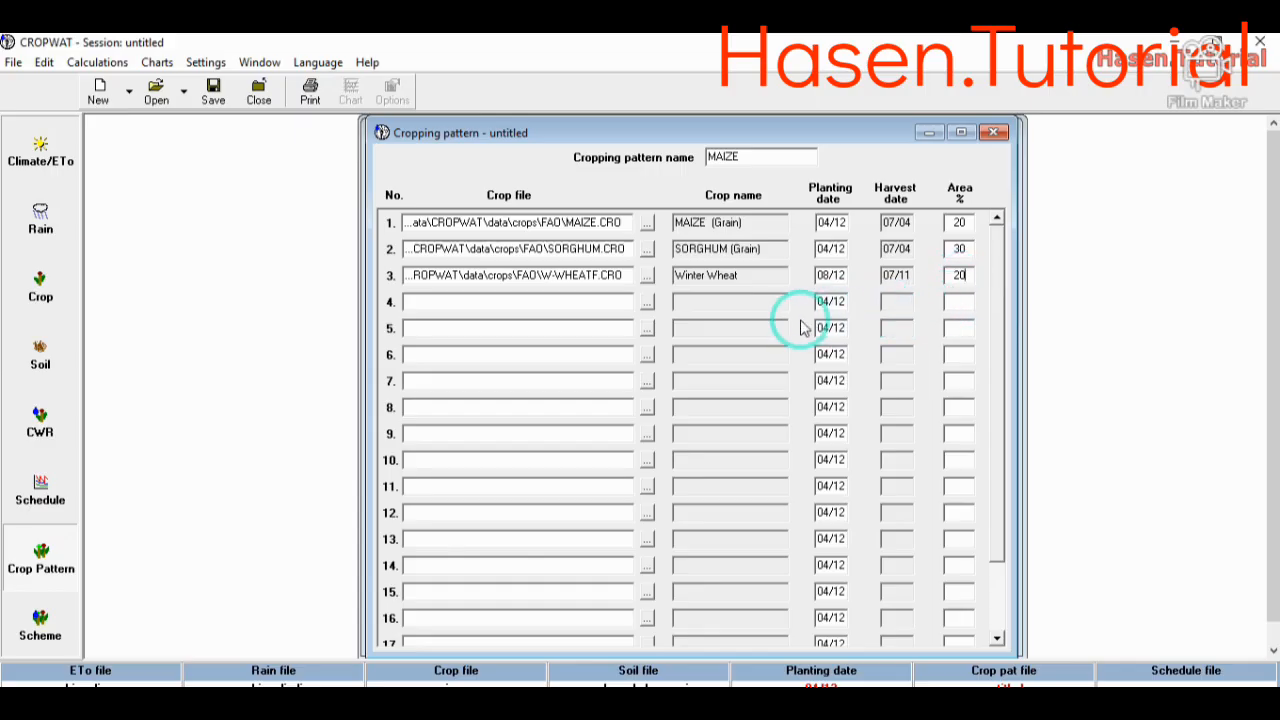
- Add the WHEAT crop file as the fourth crop with planting date 09/12 and an area of 30%
click(647, 302)
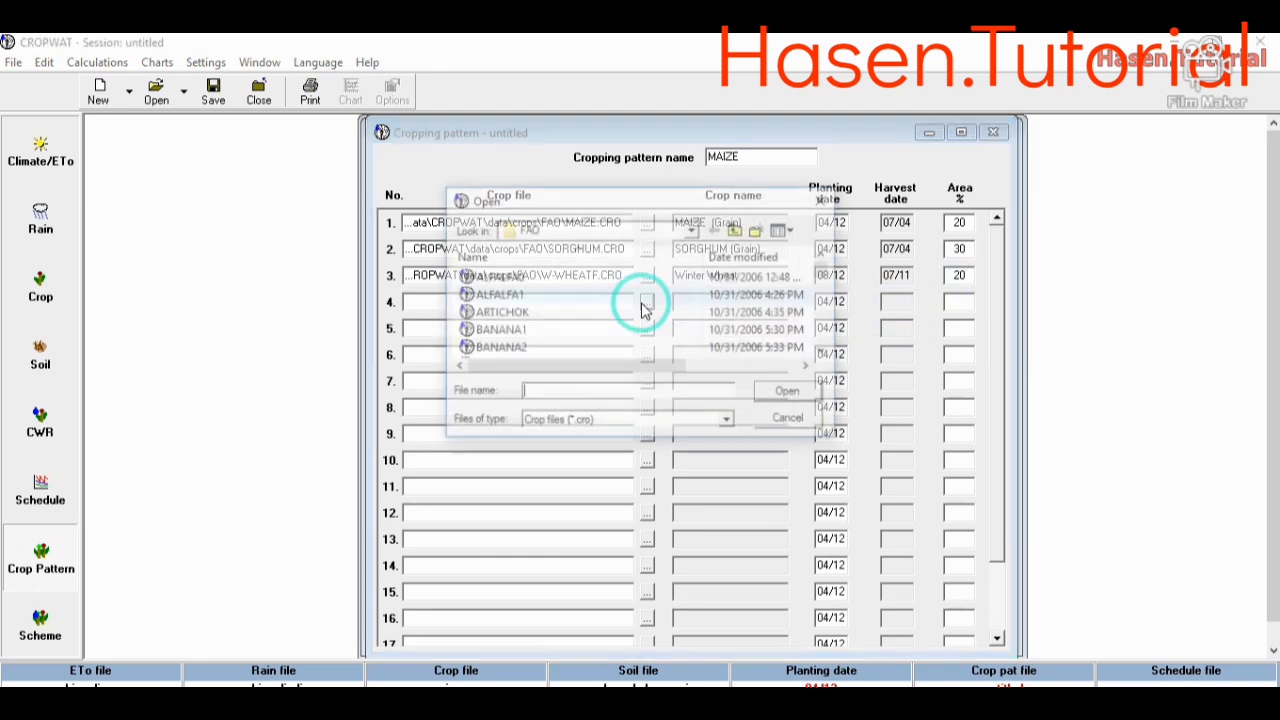
drag(832, 278, 830, 345)
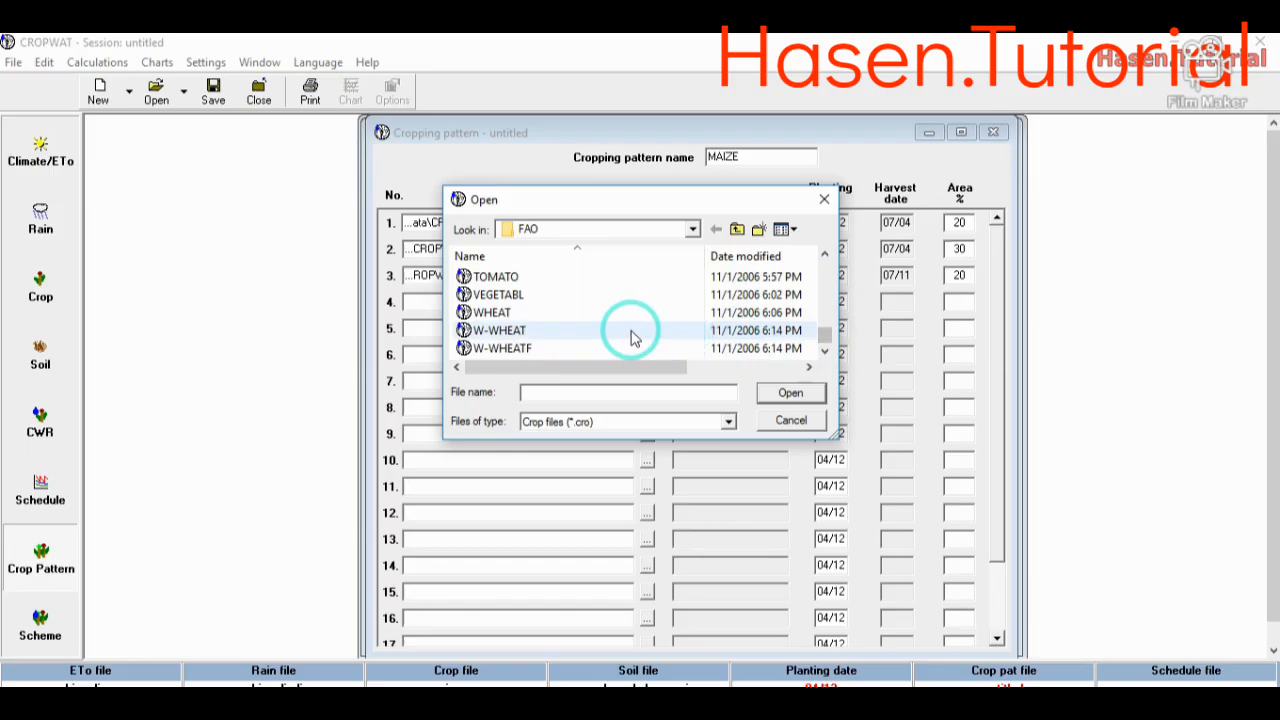
click(578, 314)
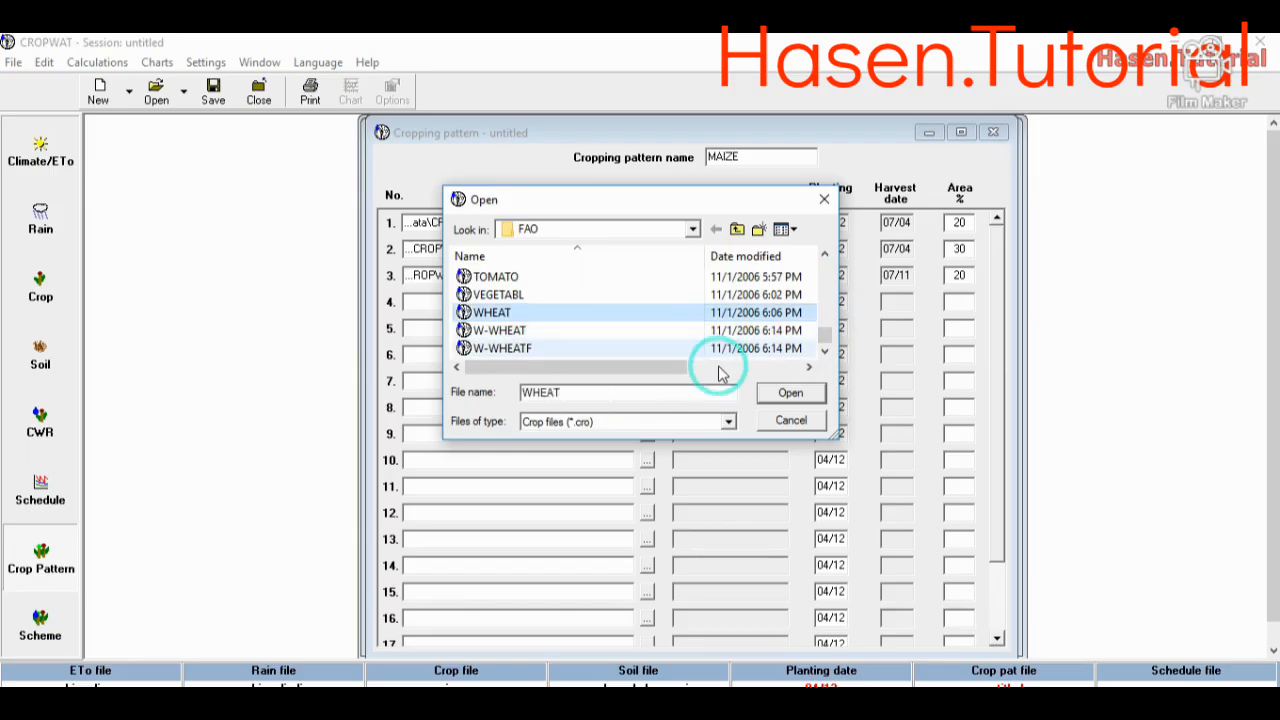
click(790, 392)
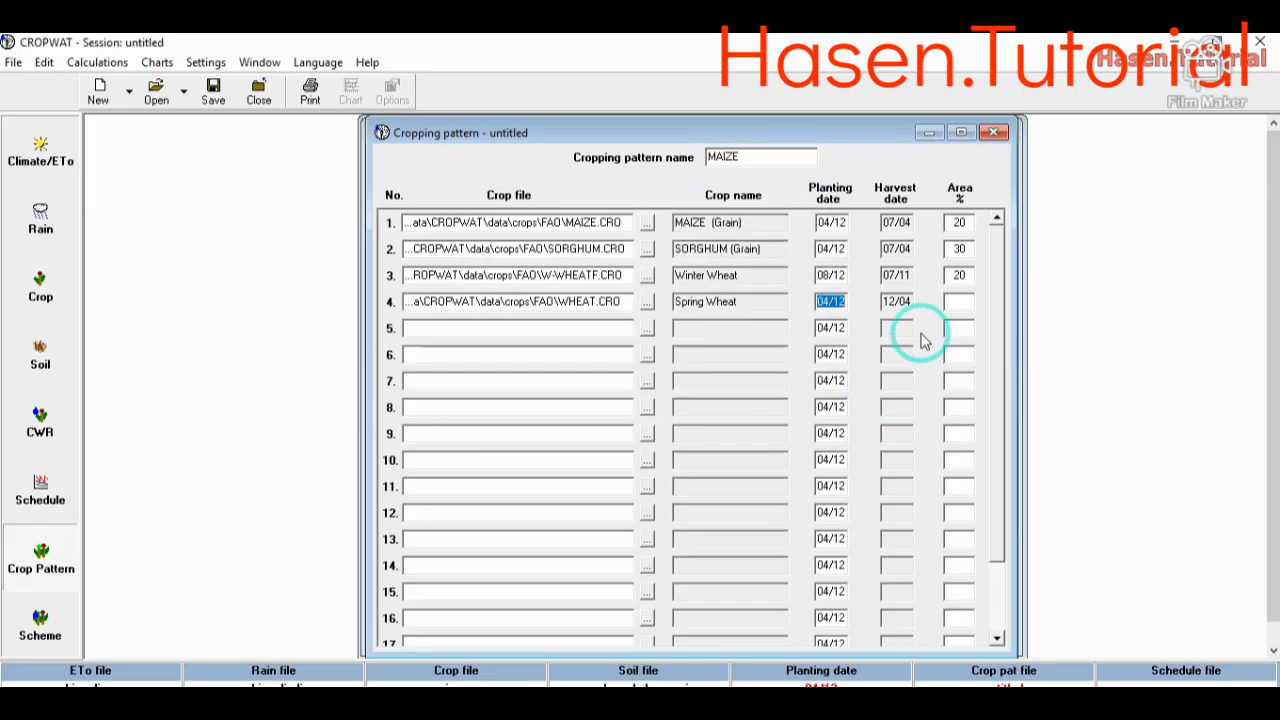
click(828, 310)
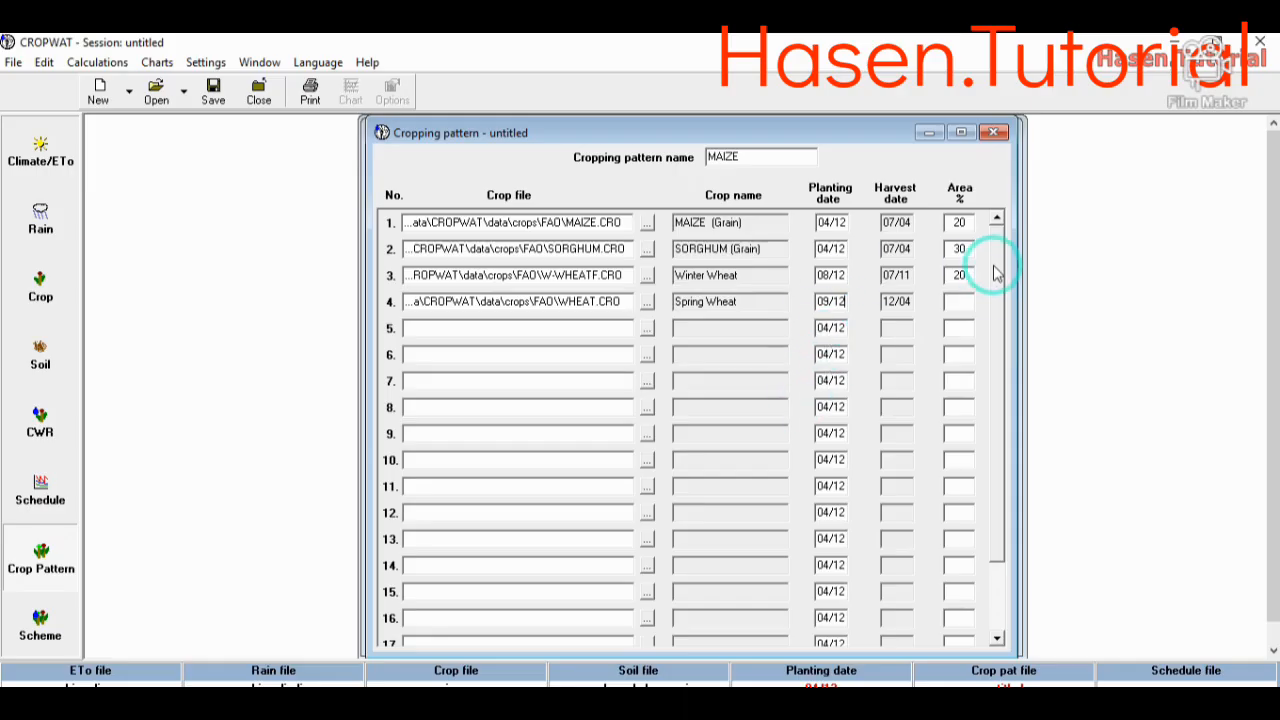
click(966, 297)
text(30)
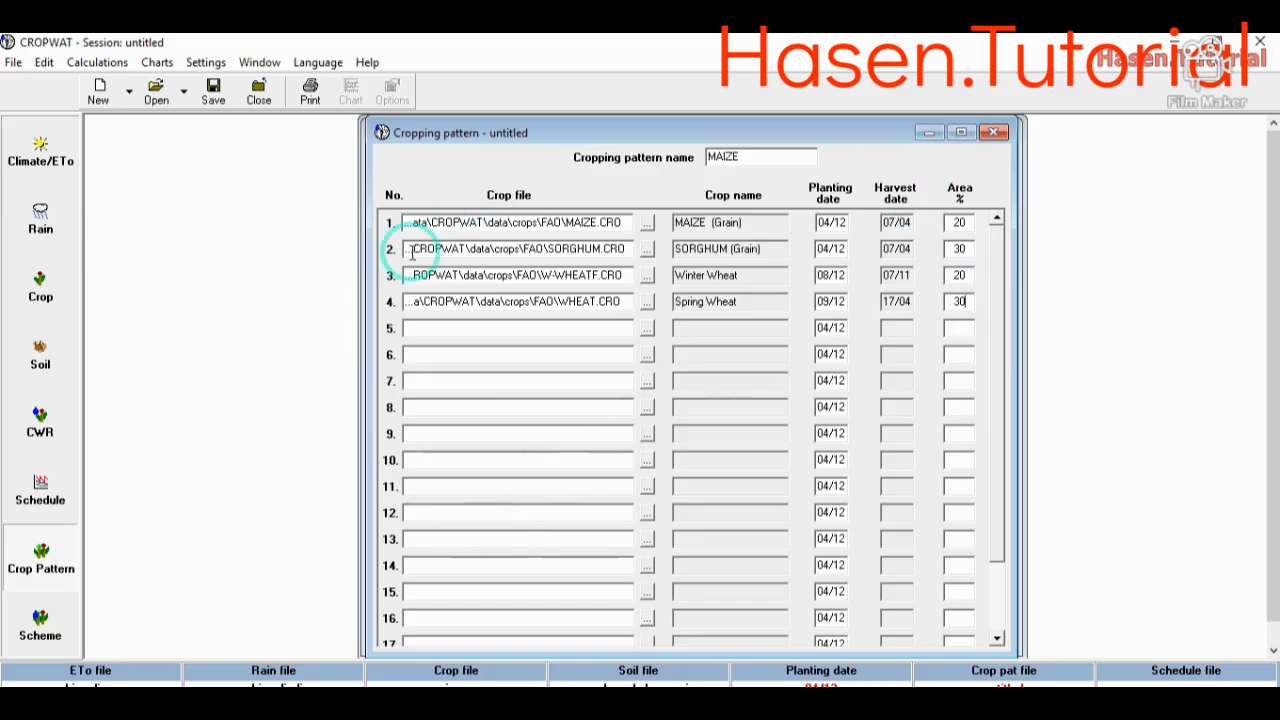
- Try to calculate the scheme supply, and set the sorghum planting date in the cropping pattern to 03/12
click(40, 625)
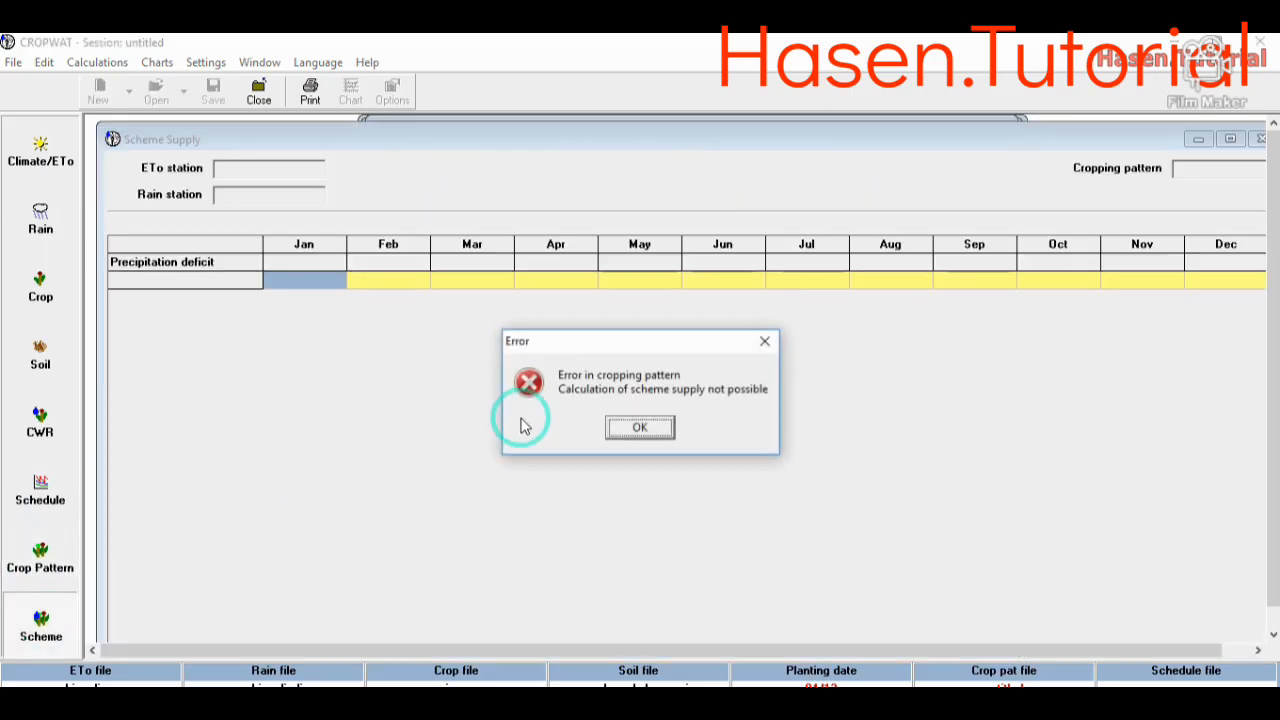
click(764, 343)
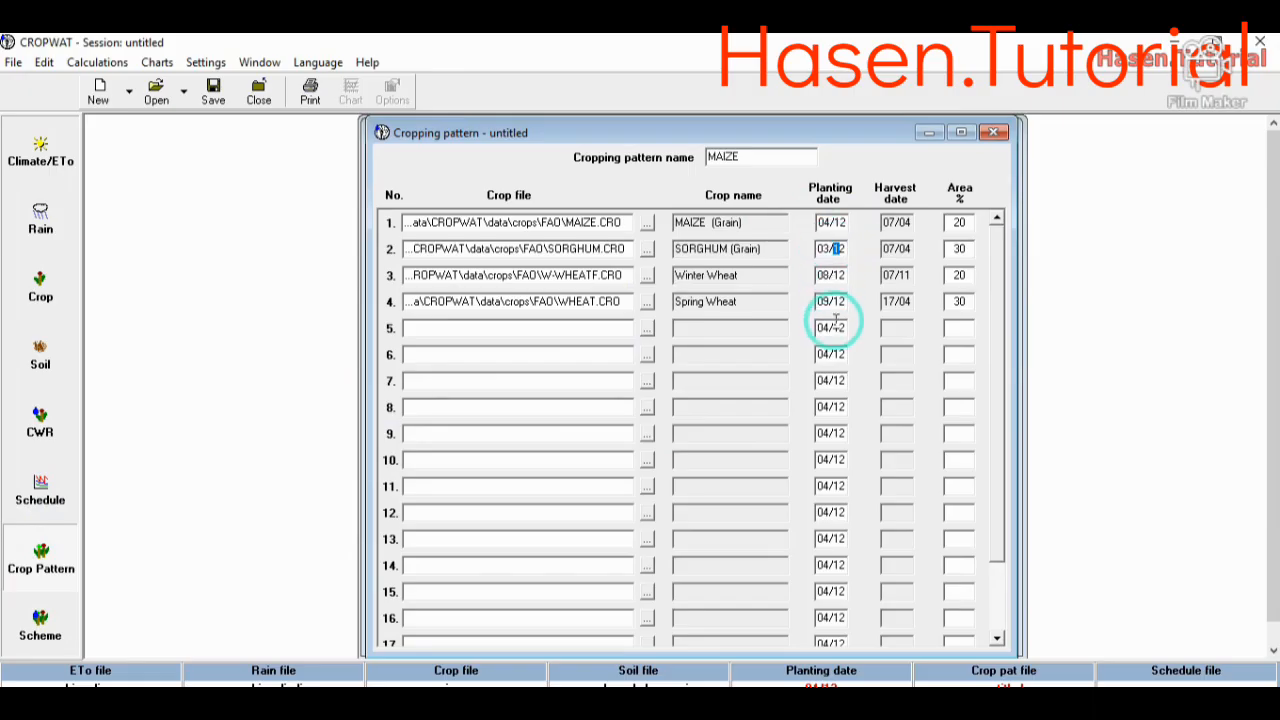
- Calculate the scheme supply for the MAIZE cropping pattern and inspect its monthly precipitation deficits through December
click(43, 622)
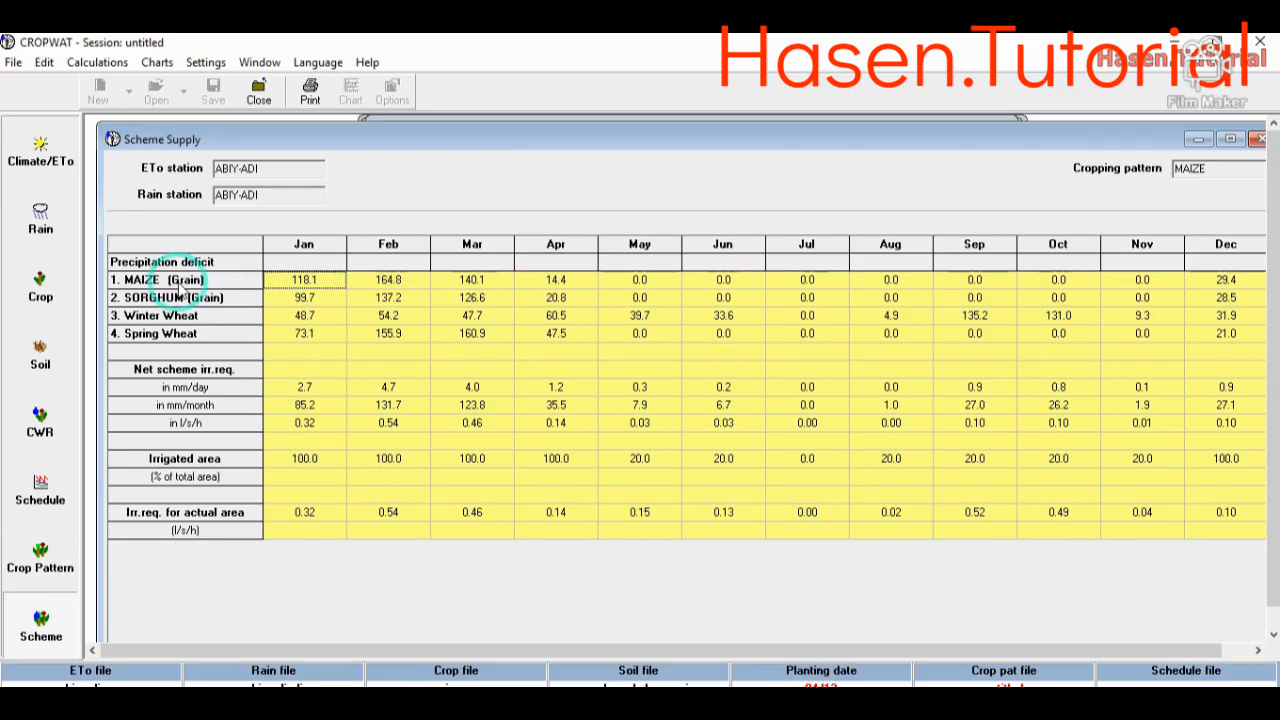
drag(1236, 172, 1170, 170)
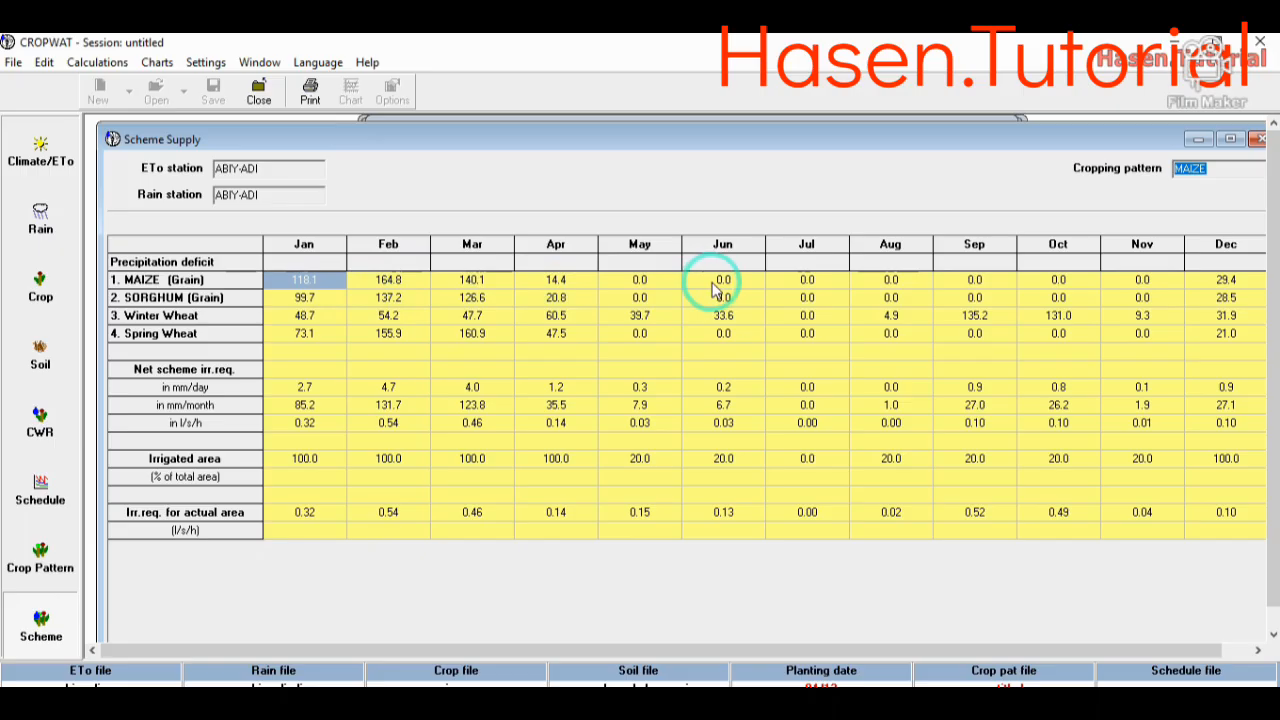
click(1234, 283)
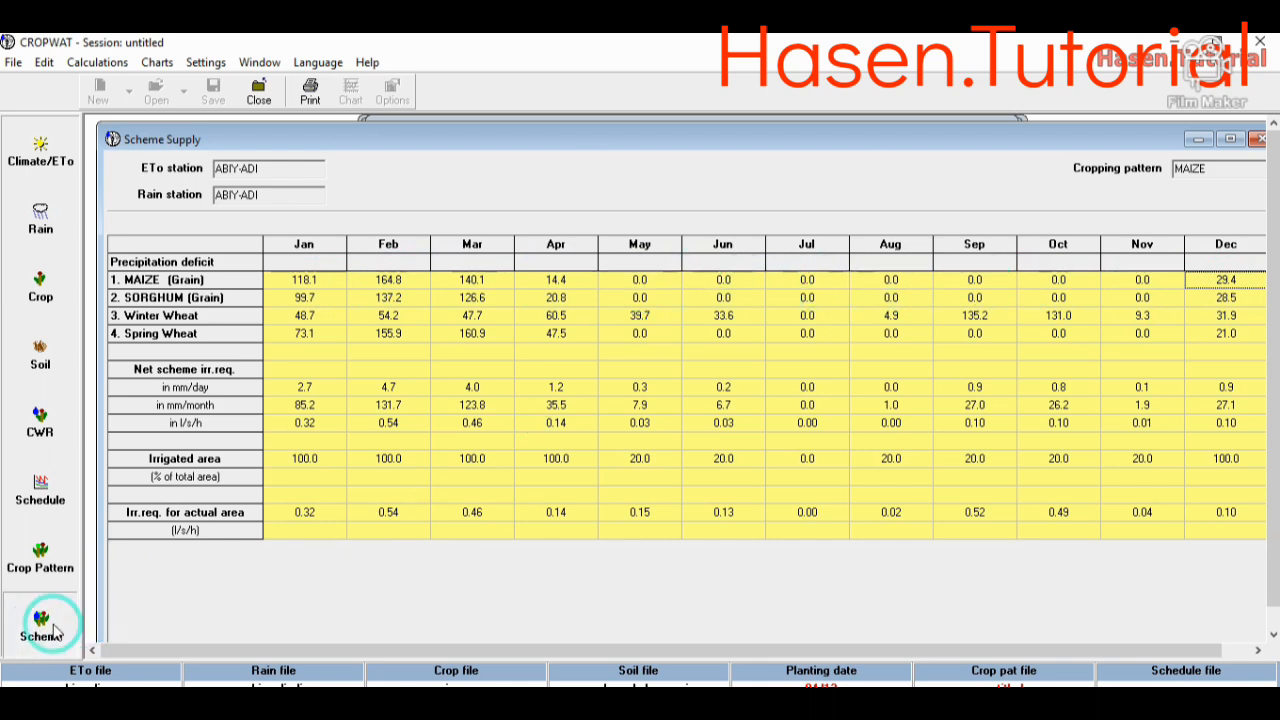
- In the crop irrigation schedule, set the irrigation timing to "Irrigate at user defined intervals"
click(40, 495)
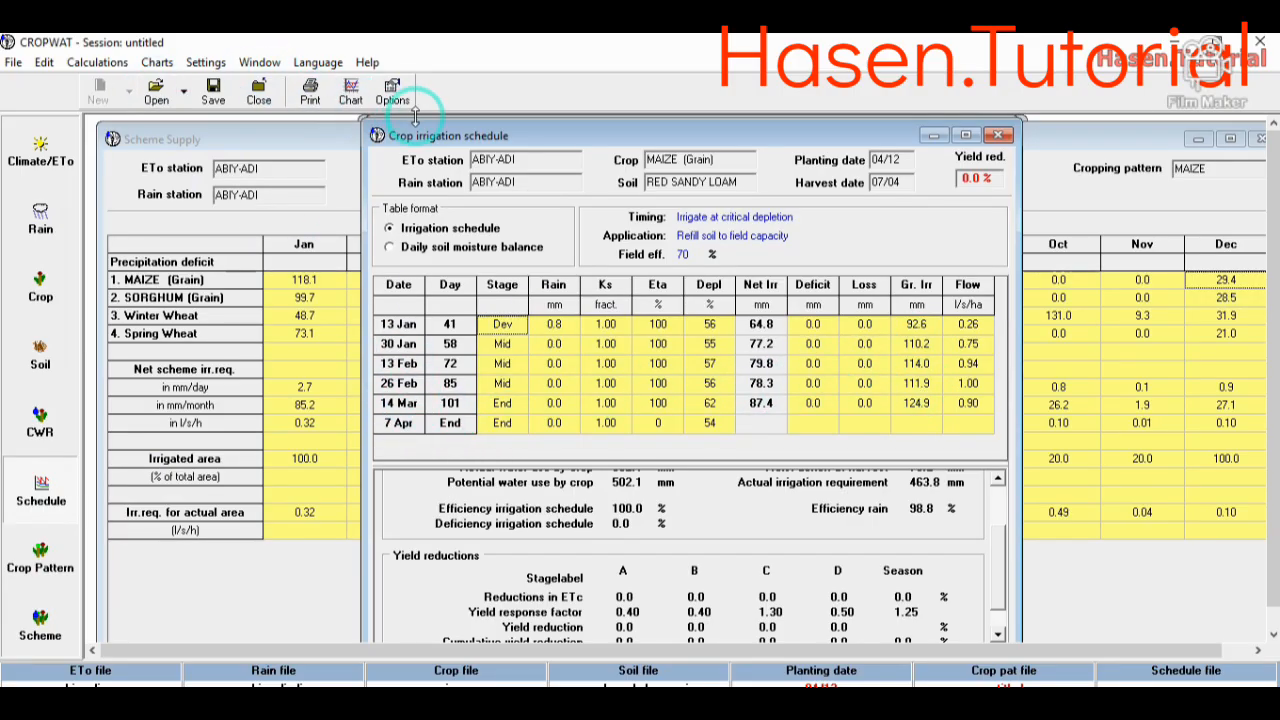
drag(555, 147, 469, 190)
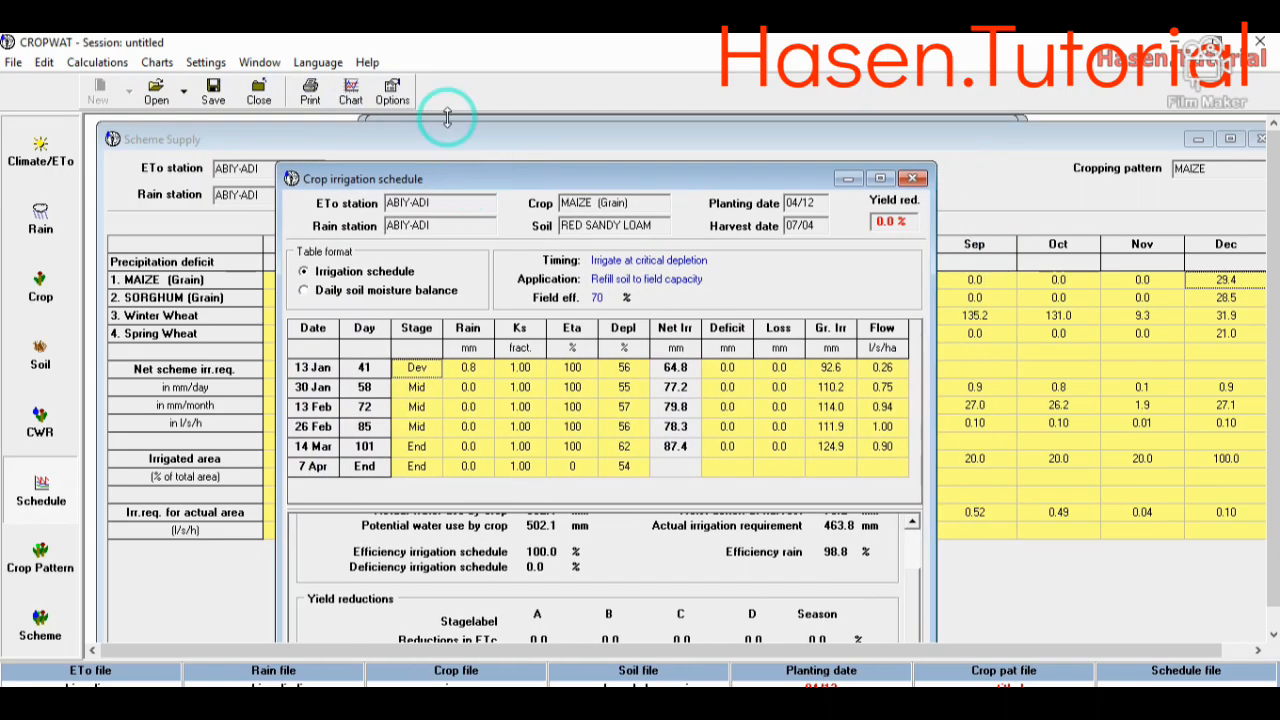
click(393, 95)
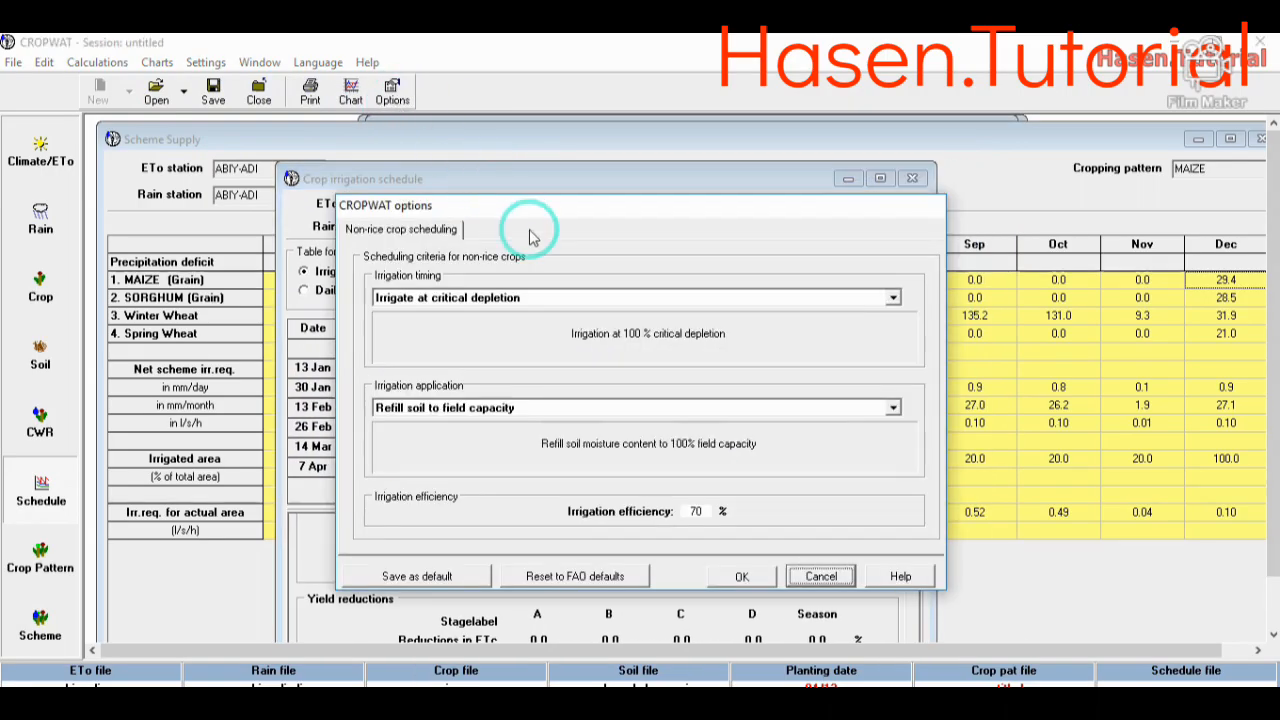
click(755, 299)
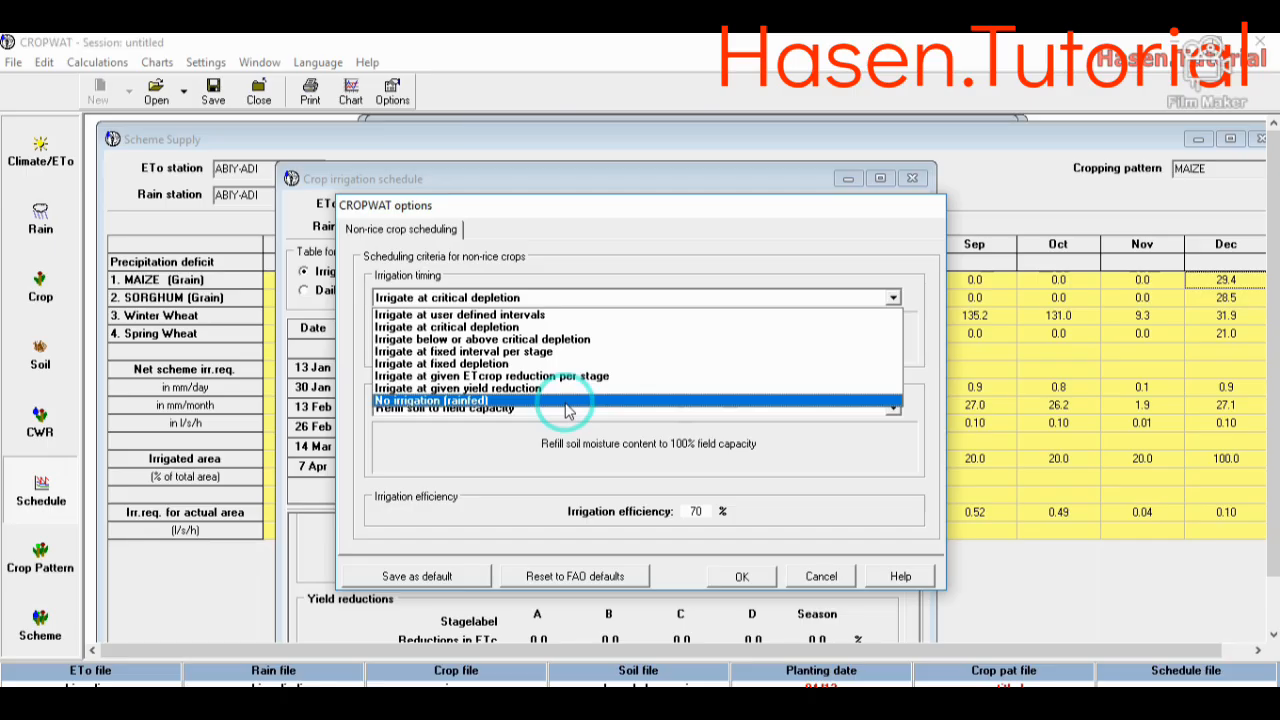
click(565, 316)
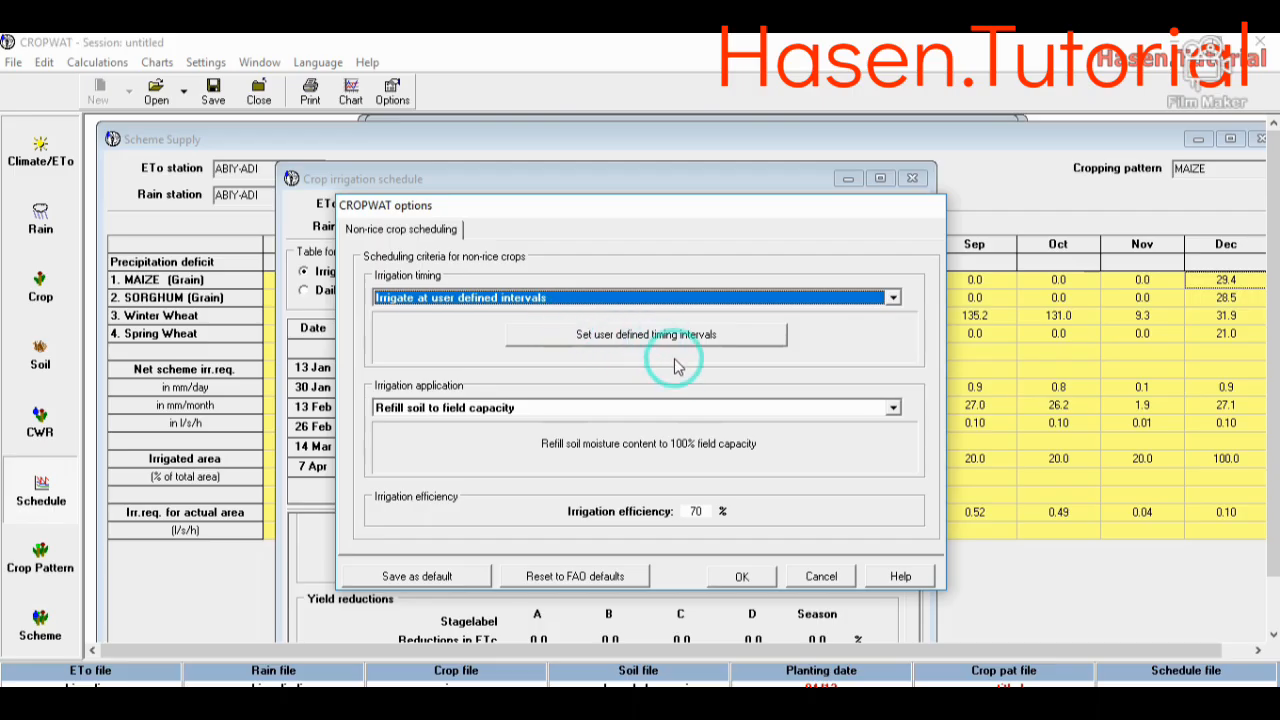
click(742, 576)
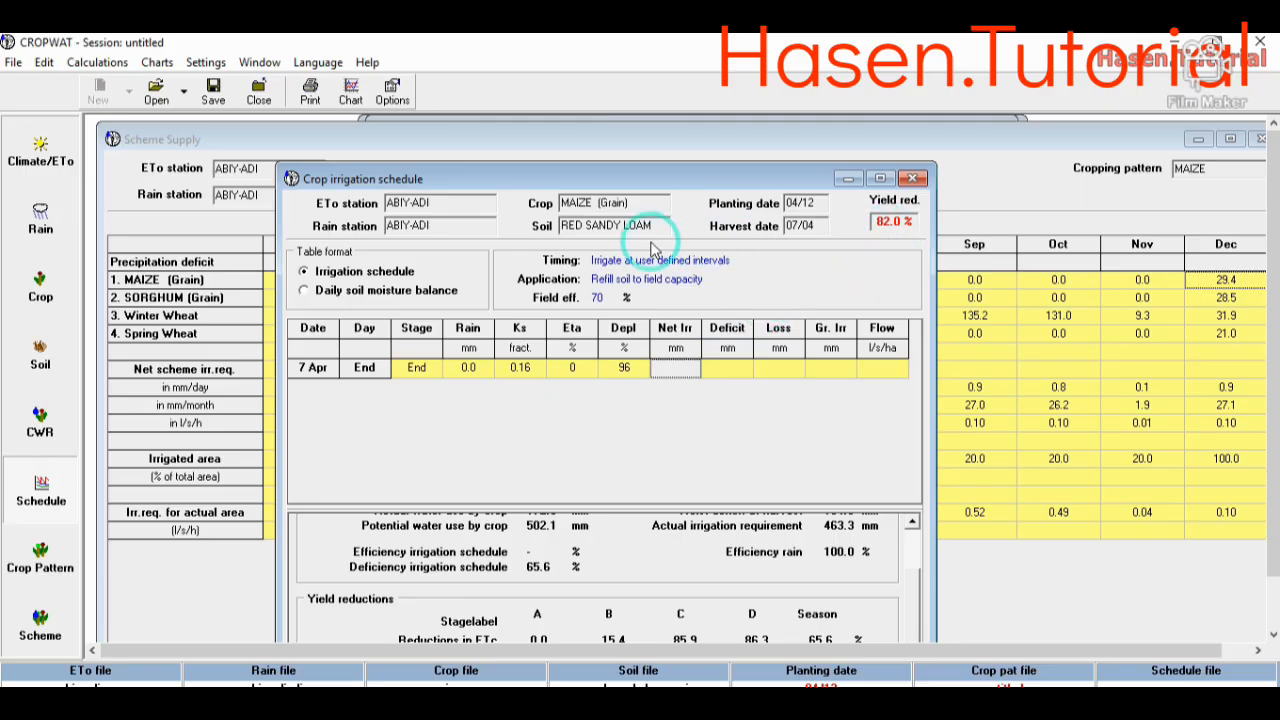
- Examine the yield reduction, the stage-by-stage yield reductions and the totals of the maize irrigation schedule
click(895, 221)
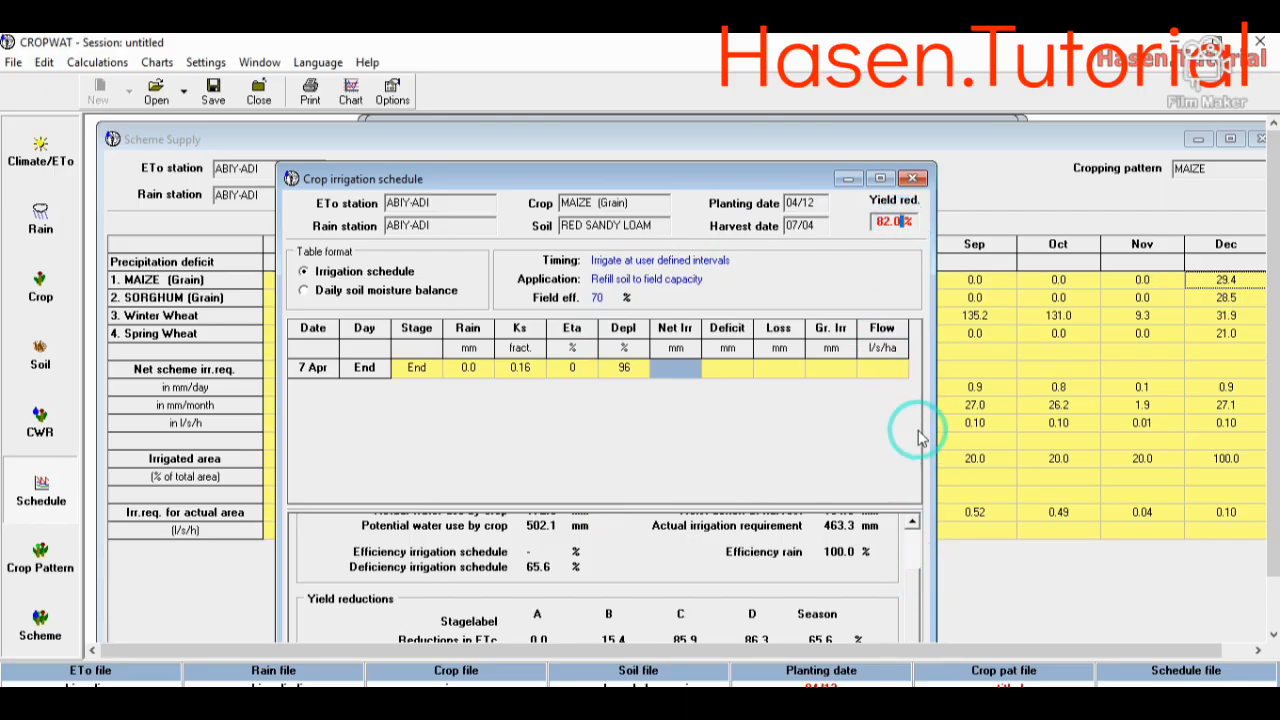
drag(792, 185, 773, 122)
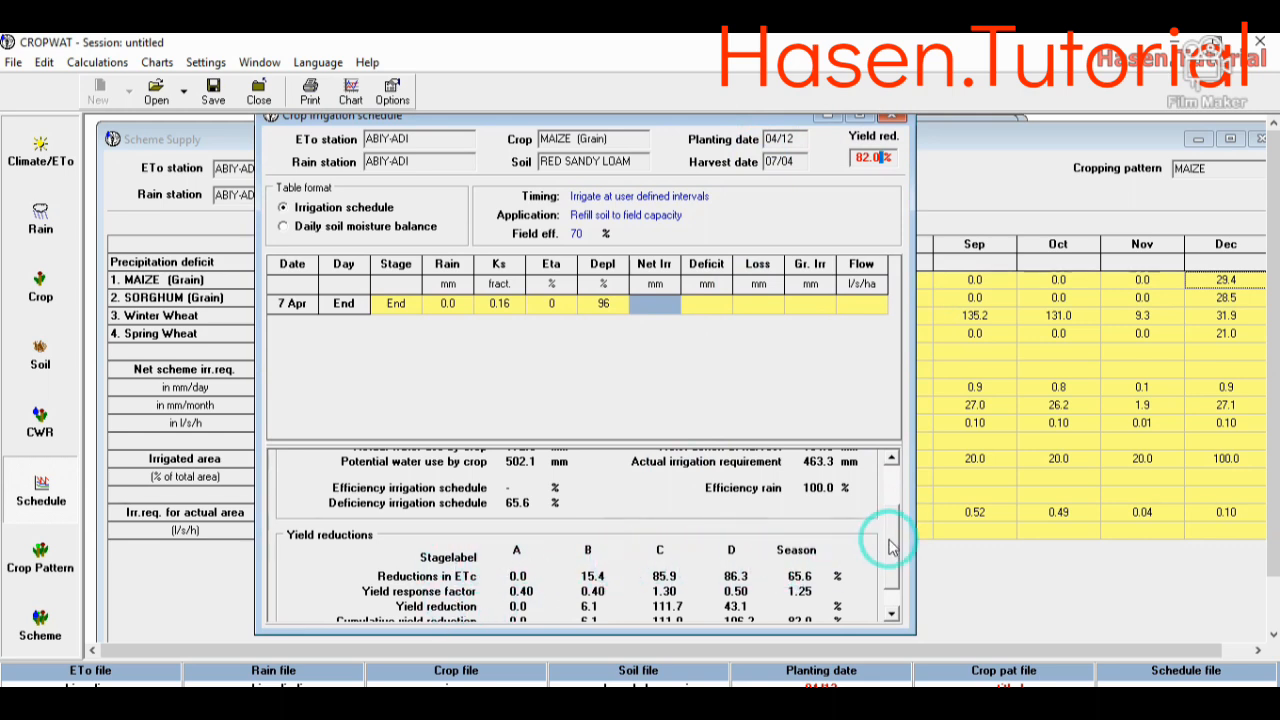
scroll(885, 571, down, 2)
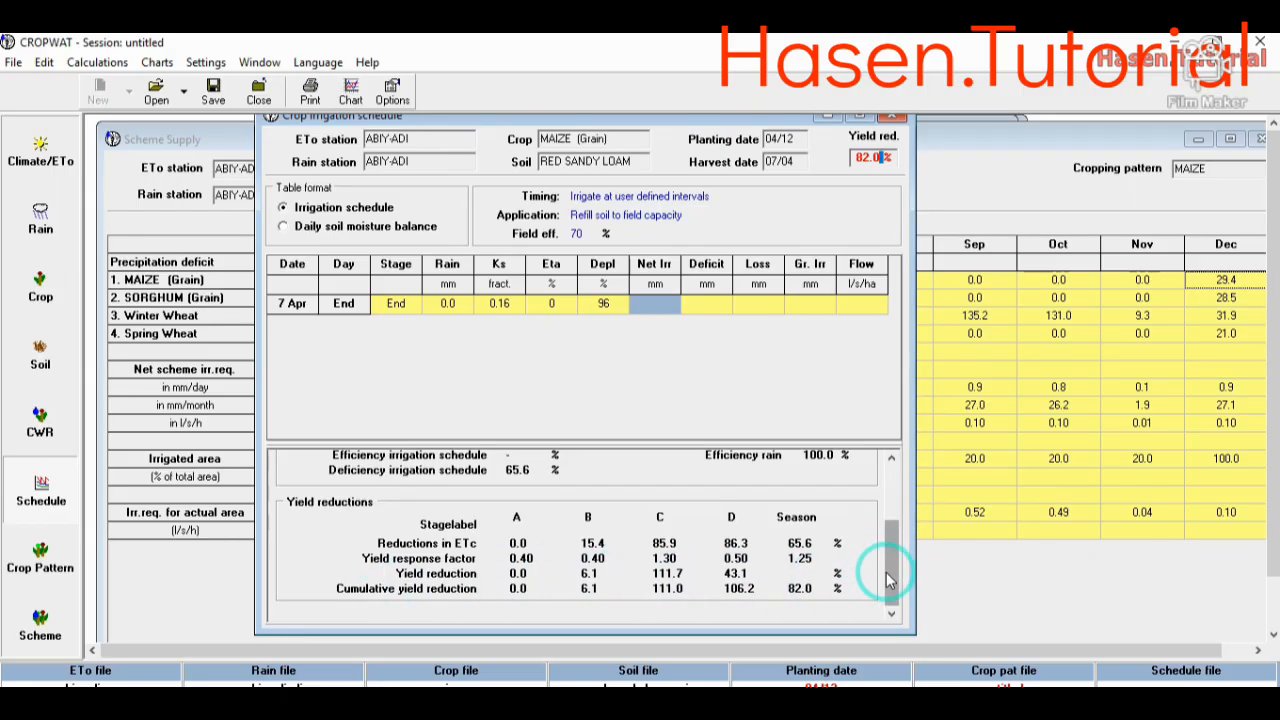
scroll(875, 446, up, 5)
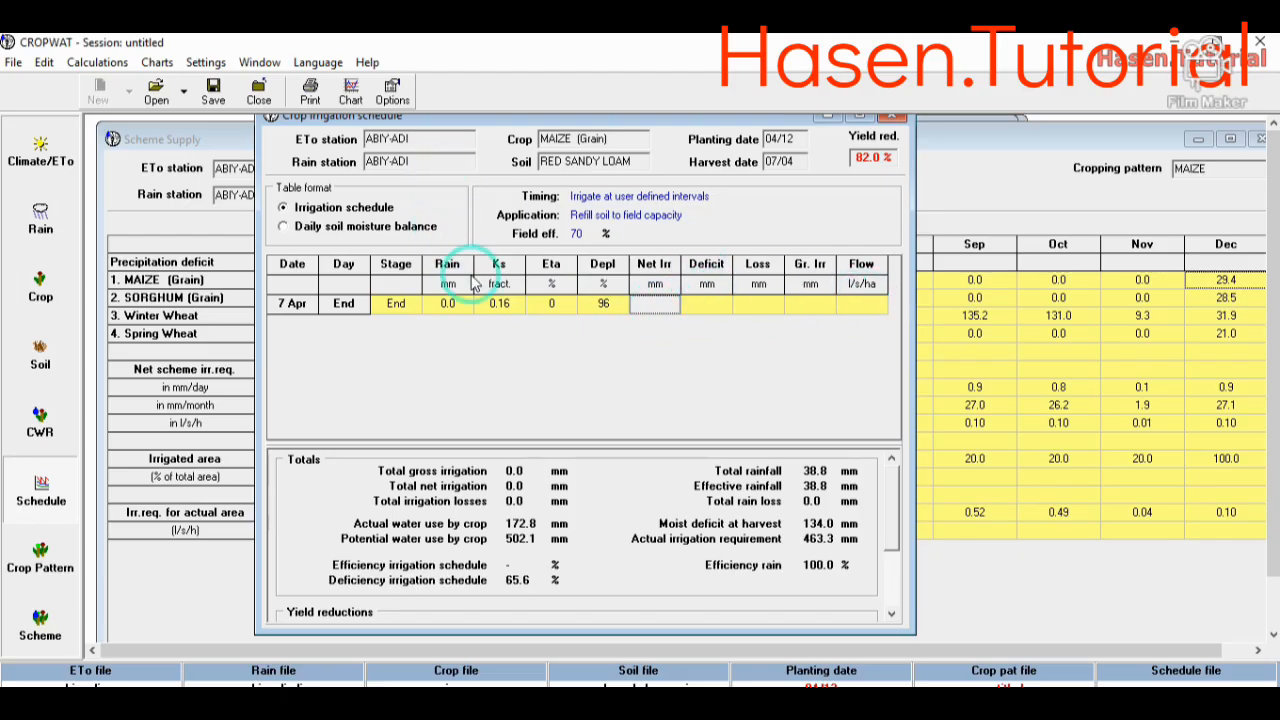
- Set the schedule's irrigation timing to "Irrigate at critical depletion"
click(392, 92)
click(852, 297)
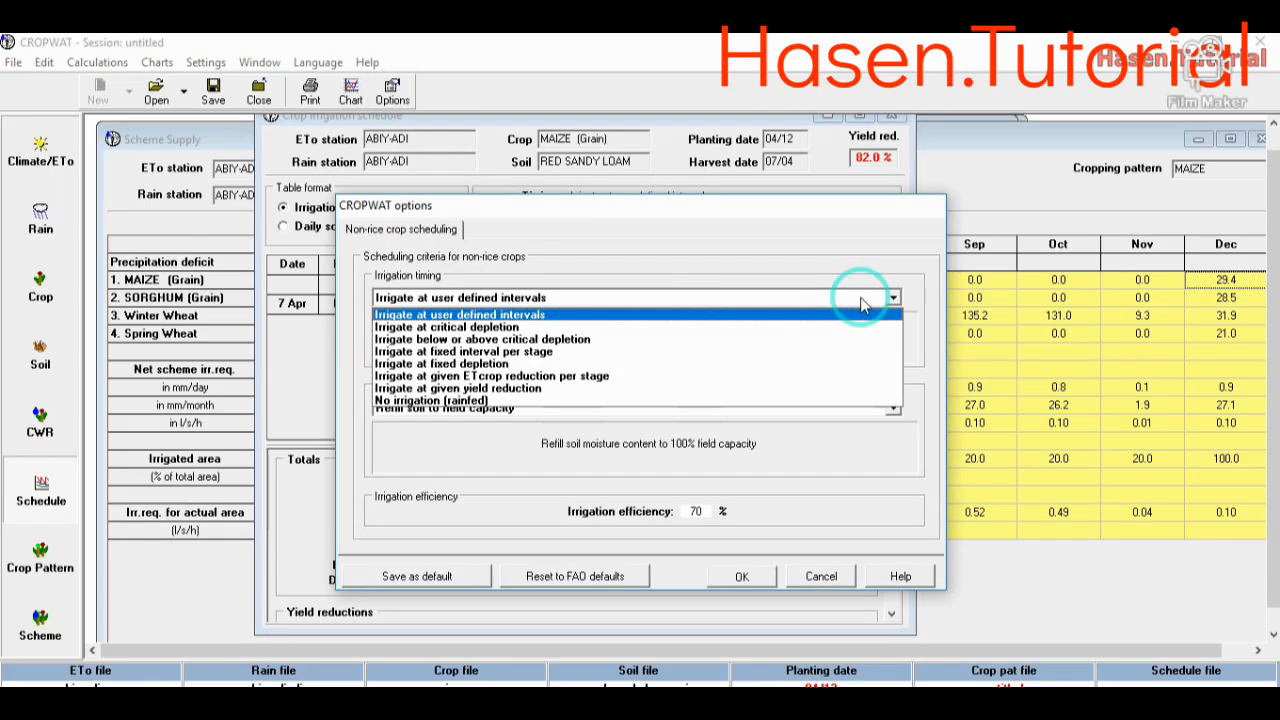
click(780, 338)
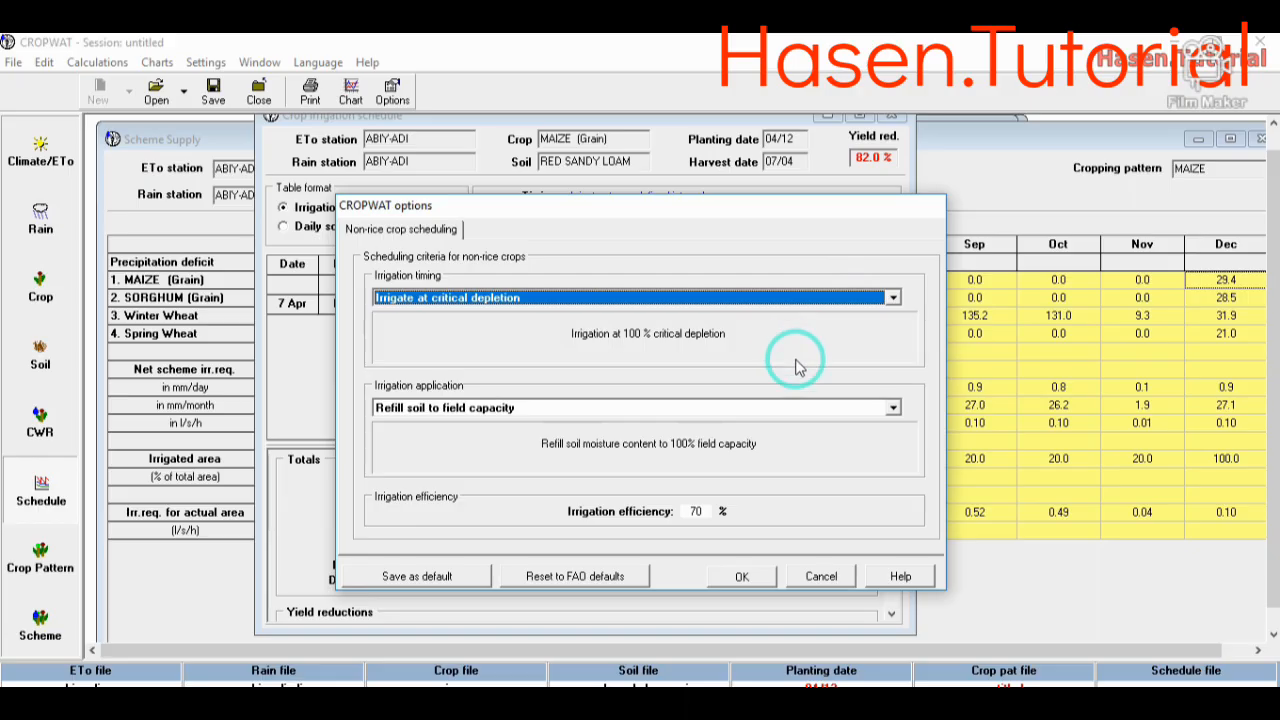
click(738, 577)
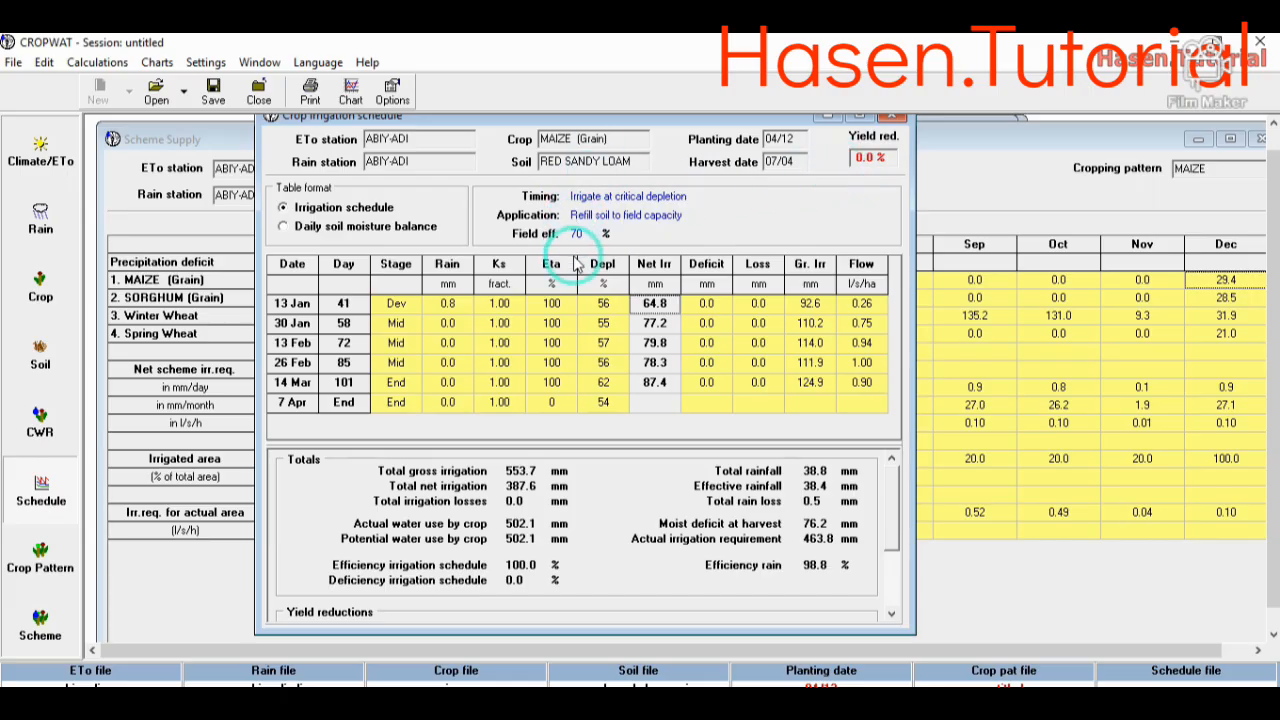
- Set the irrigation timing to "Irrigate at fixed interval per stage" and the application to "User defined application depth"
click(392, 92)
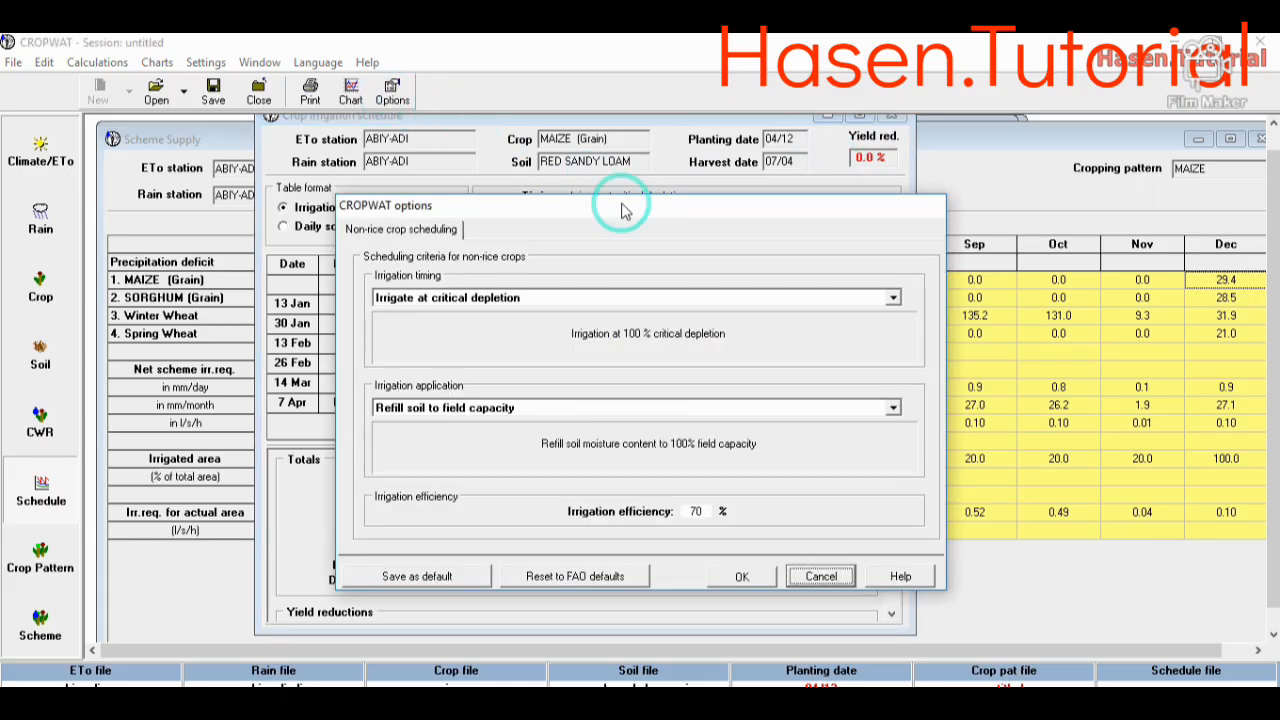
click(797, 300)
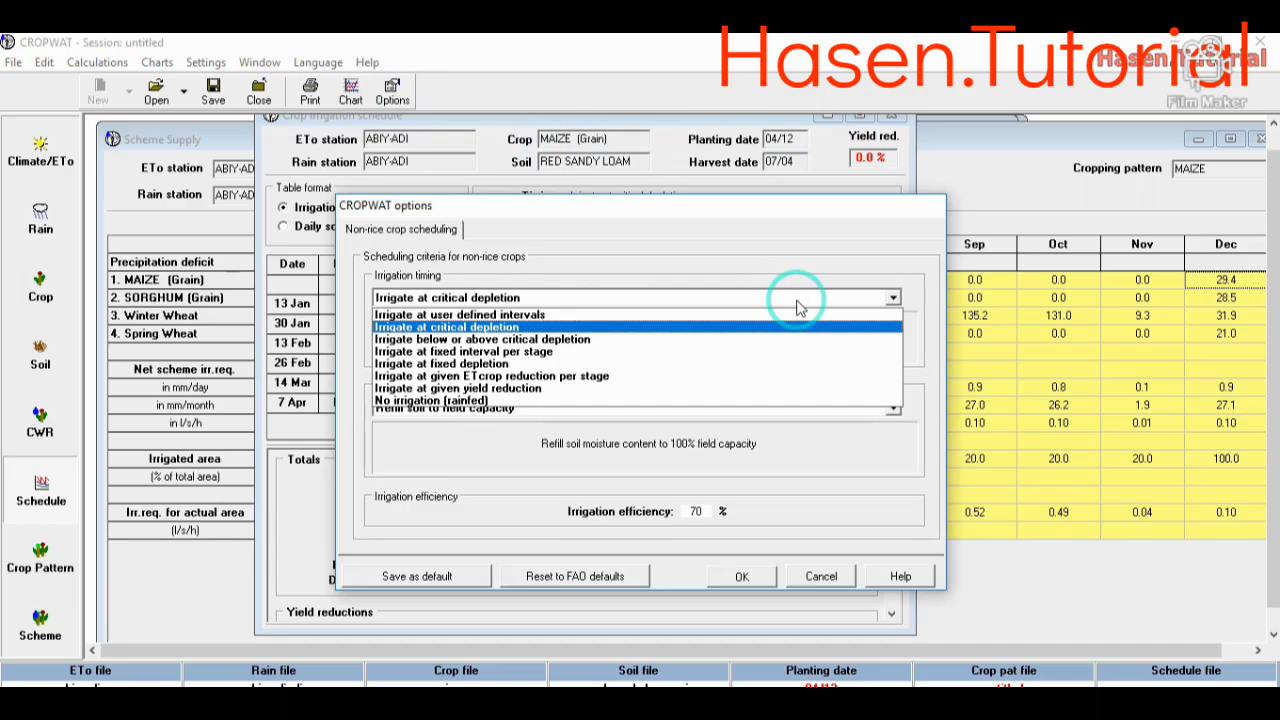
click(762, 353)
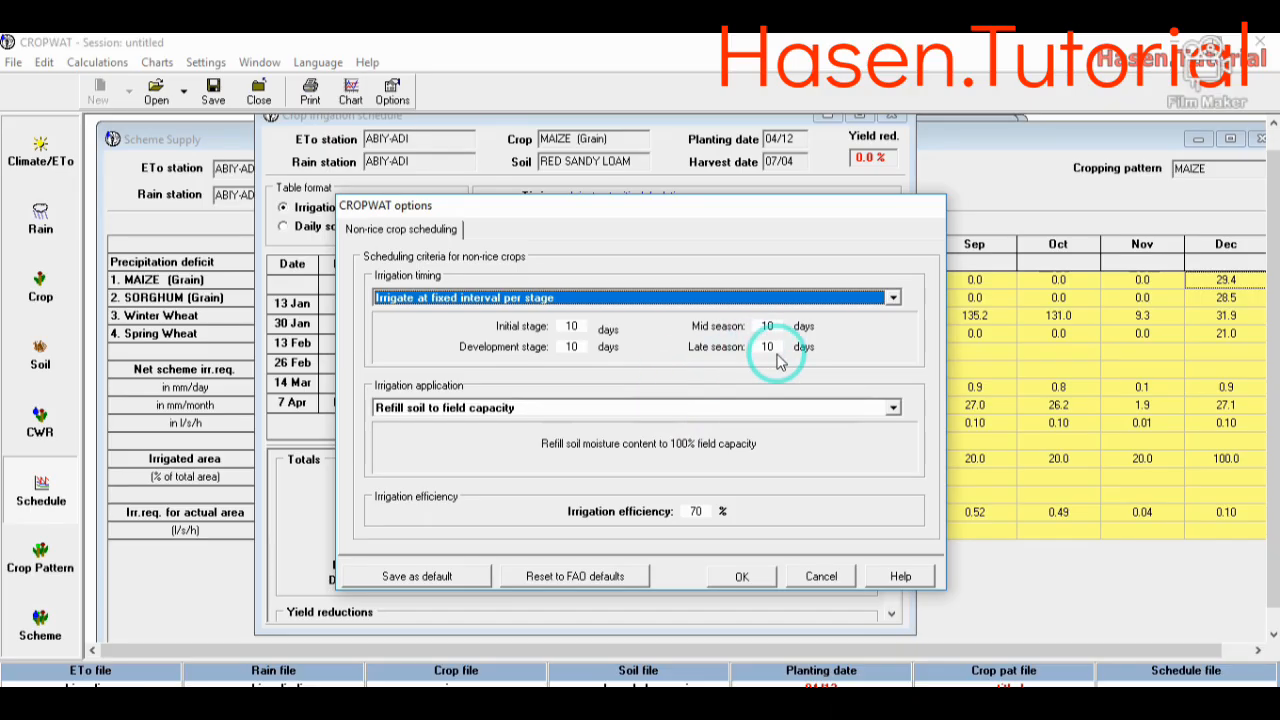
click(893, 408)
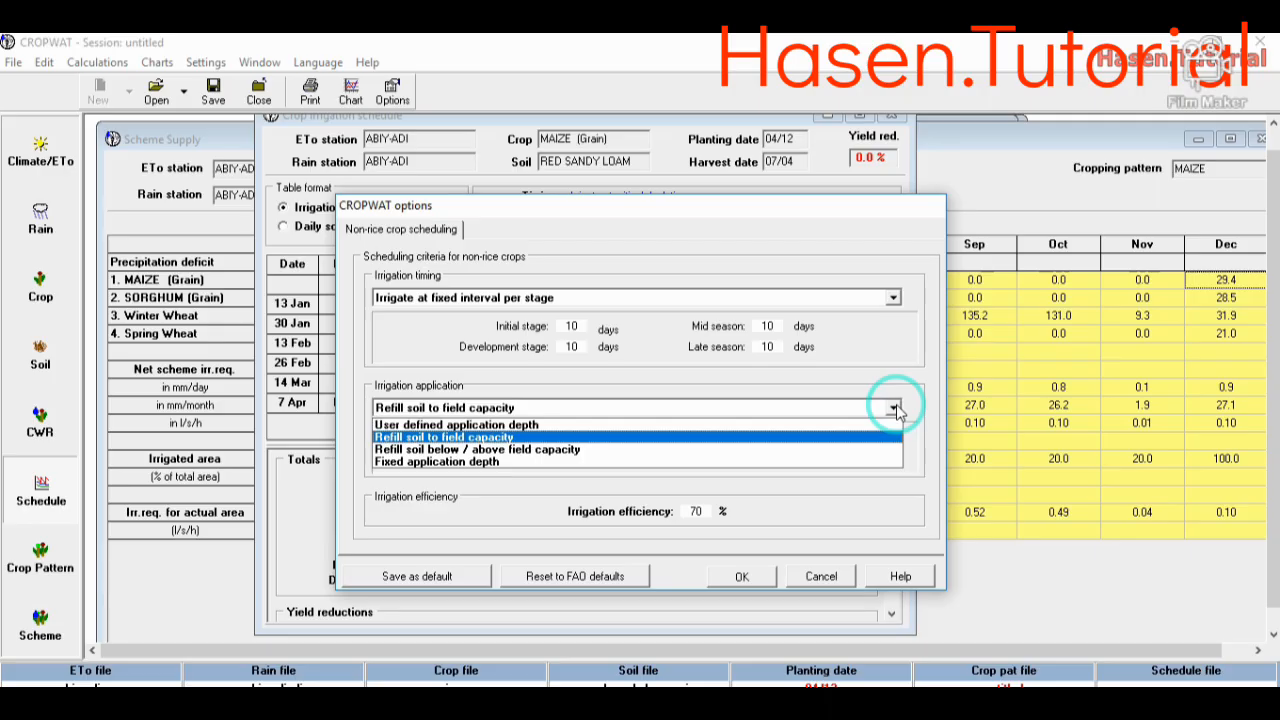
click(535, 425)
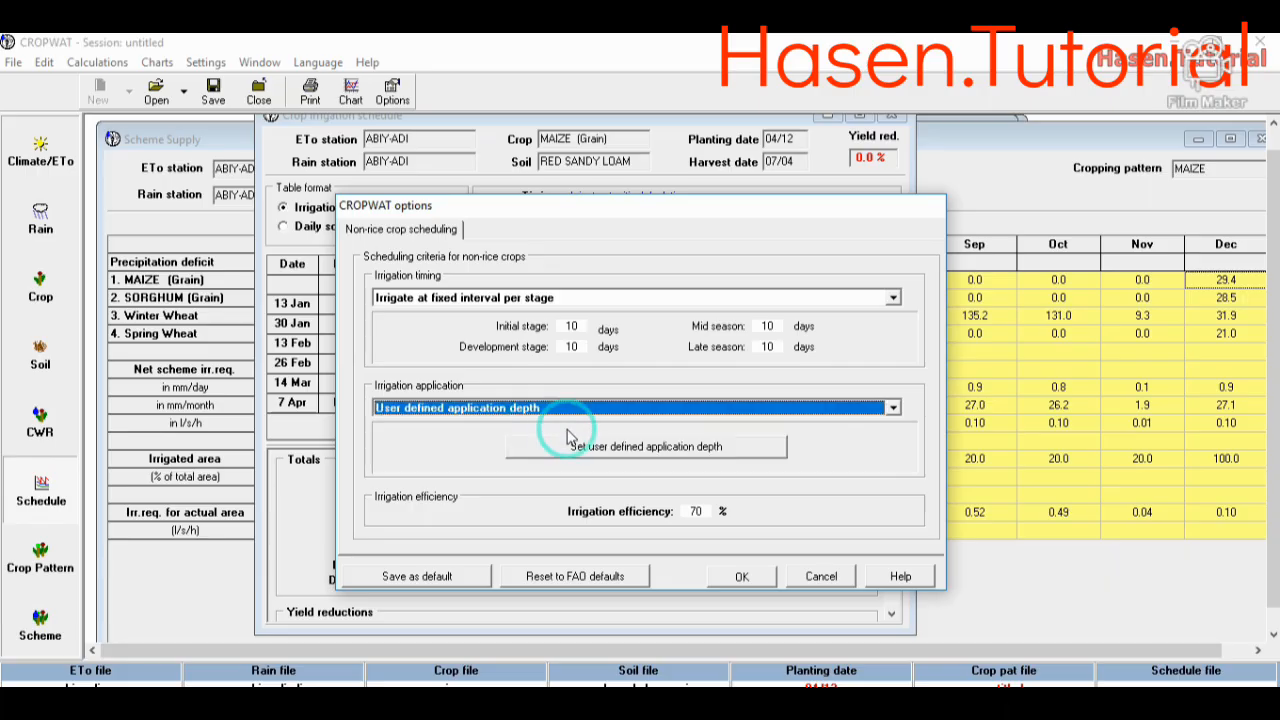
click(743, 577)
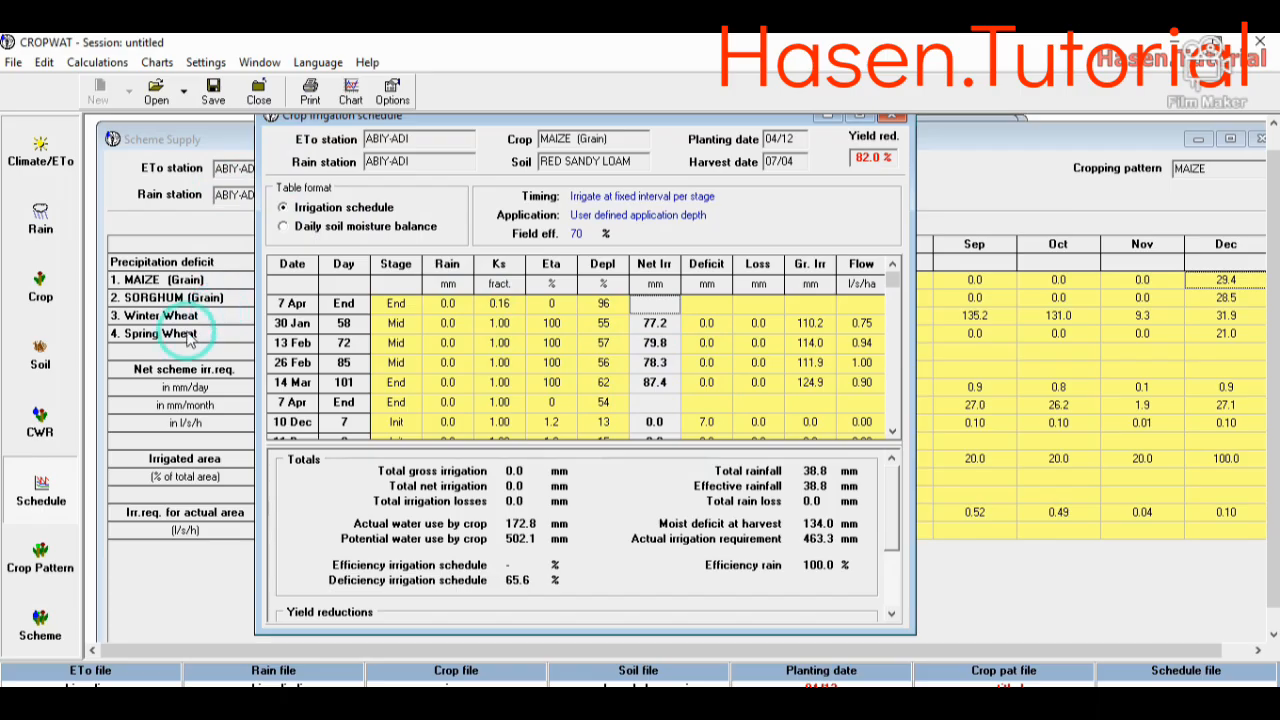
- Review the crop water requirements, the cropping pattern and the scheme supply results in turn
click(40, 418)
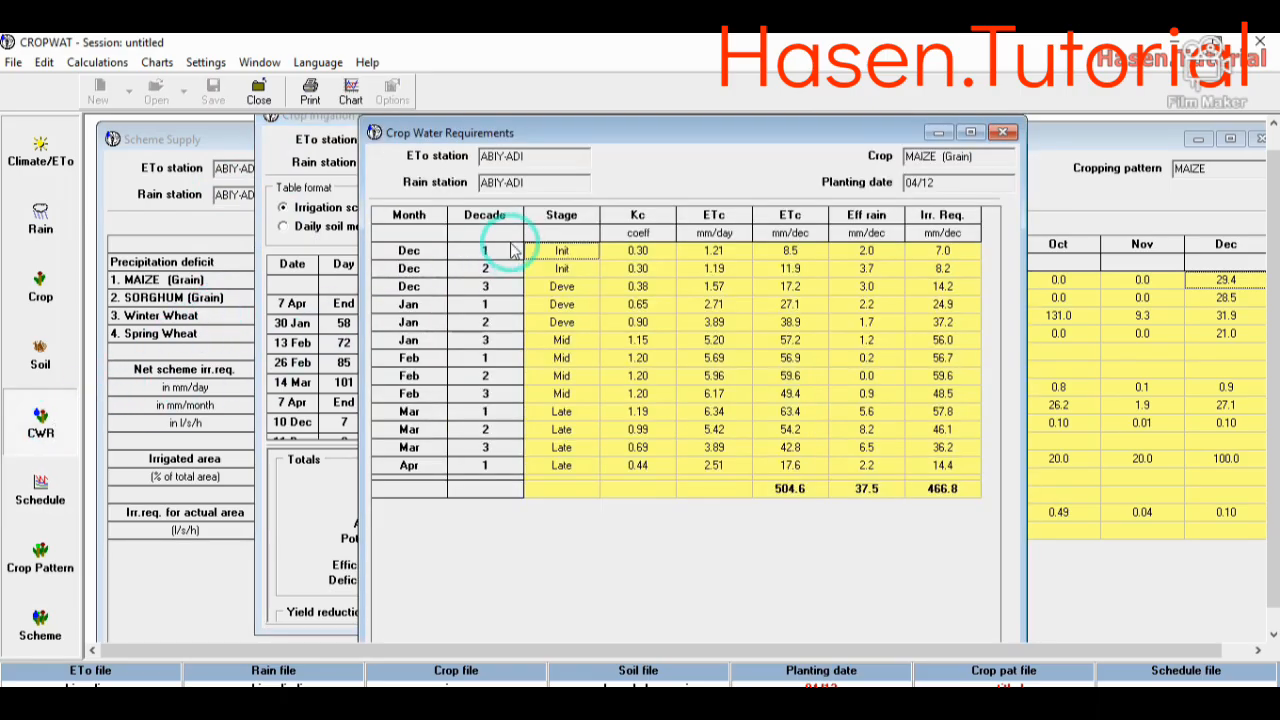
click(47, 557)
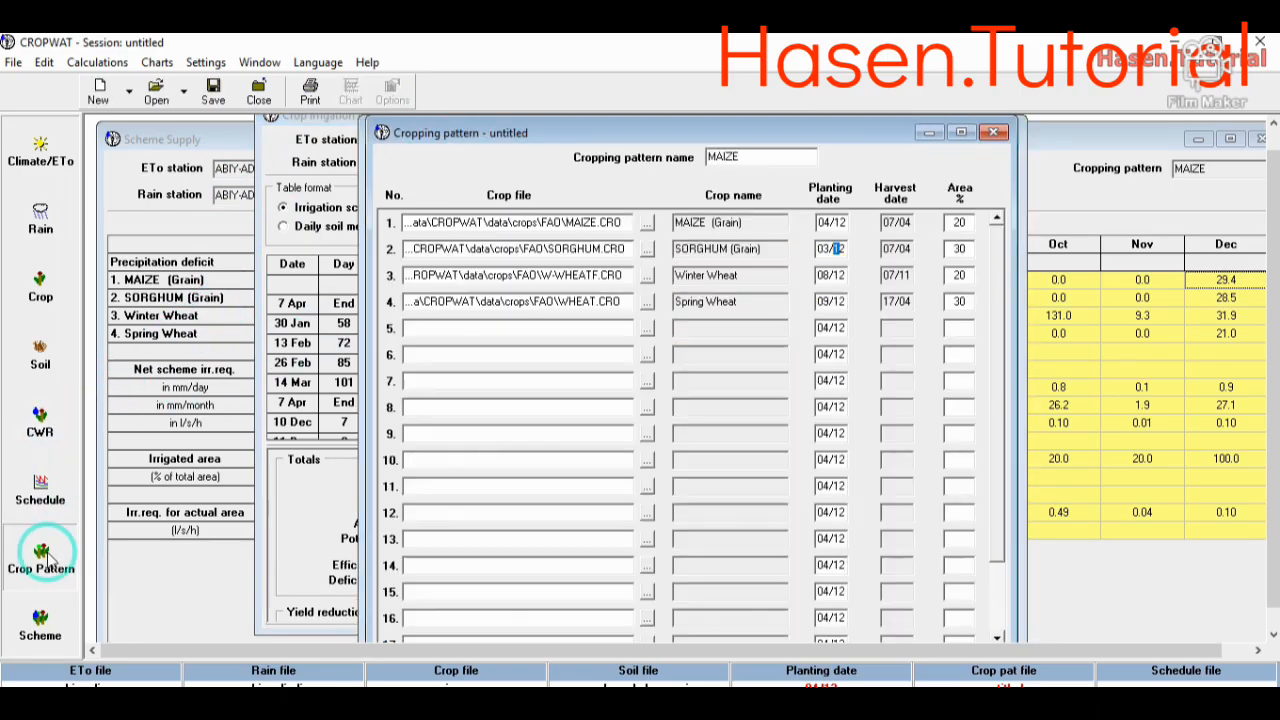
click(52, 620)
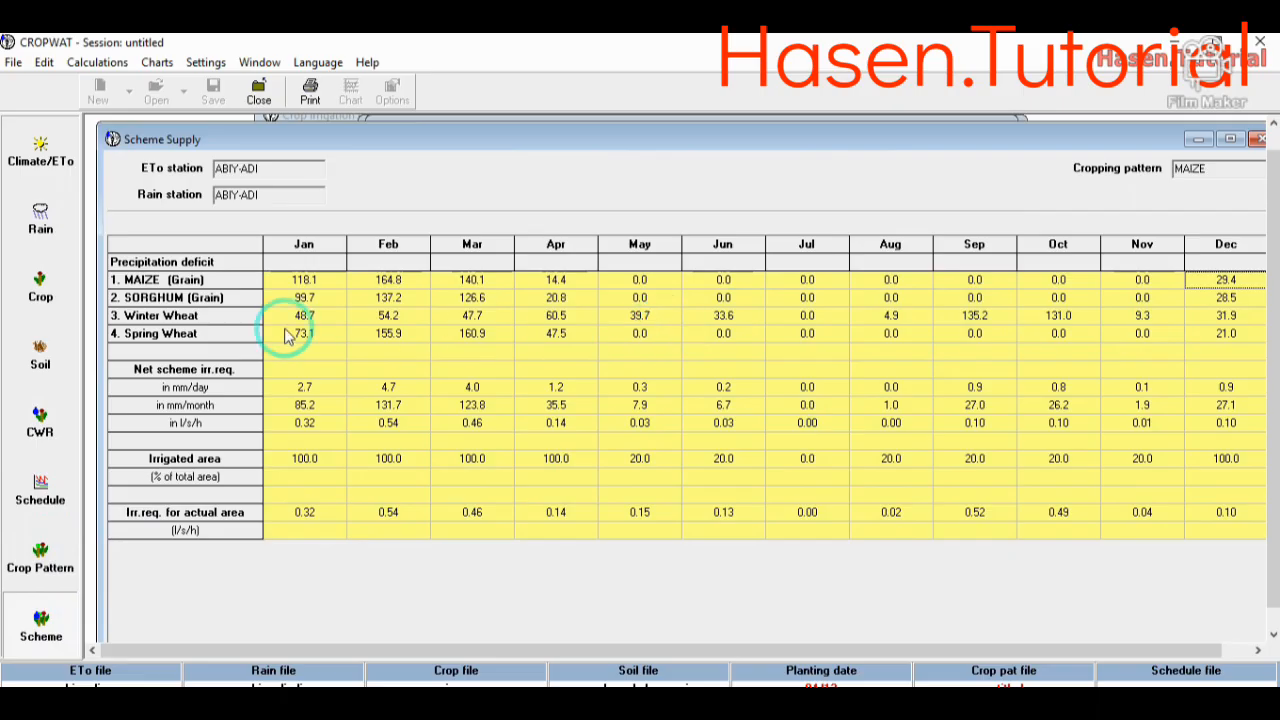
- View the crop irrigation schedule as a daily soil moisture balance, and return it to the irrigation schedule table format
click(52, 500)
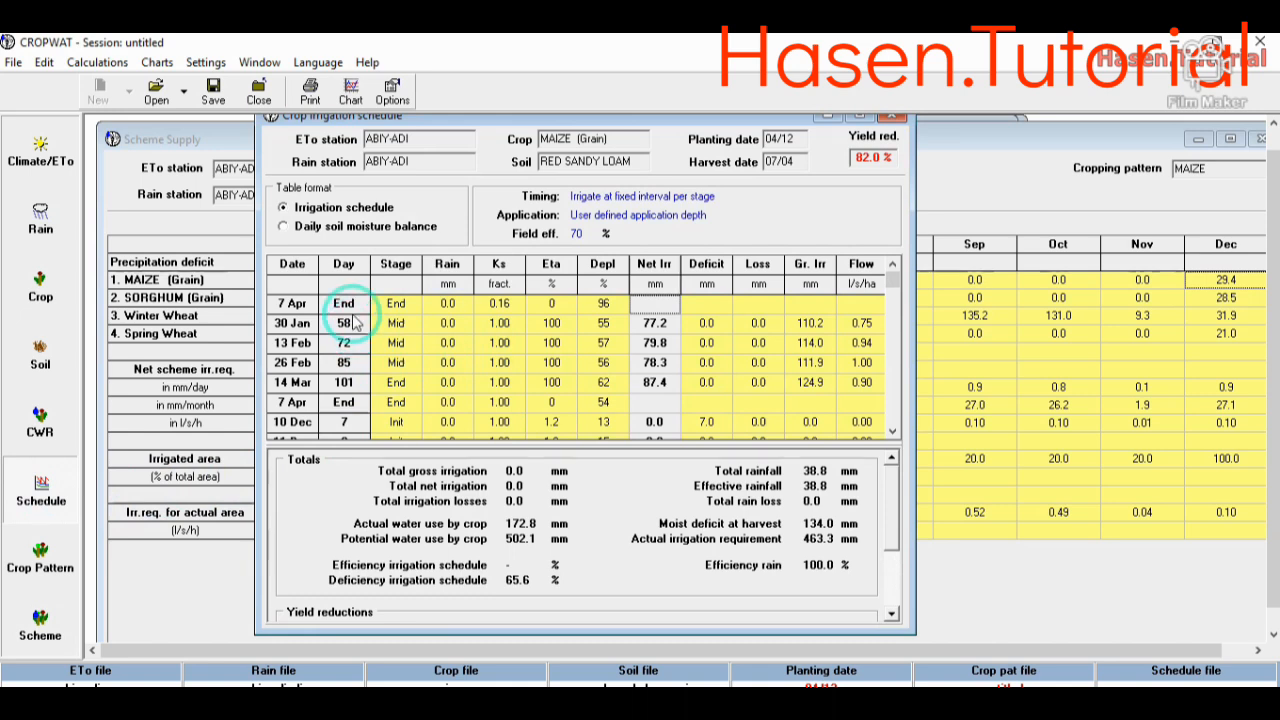
click(283, 227)
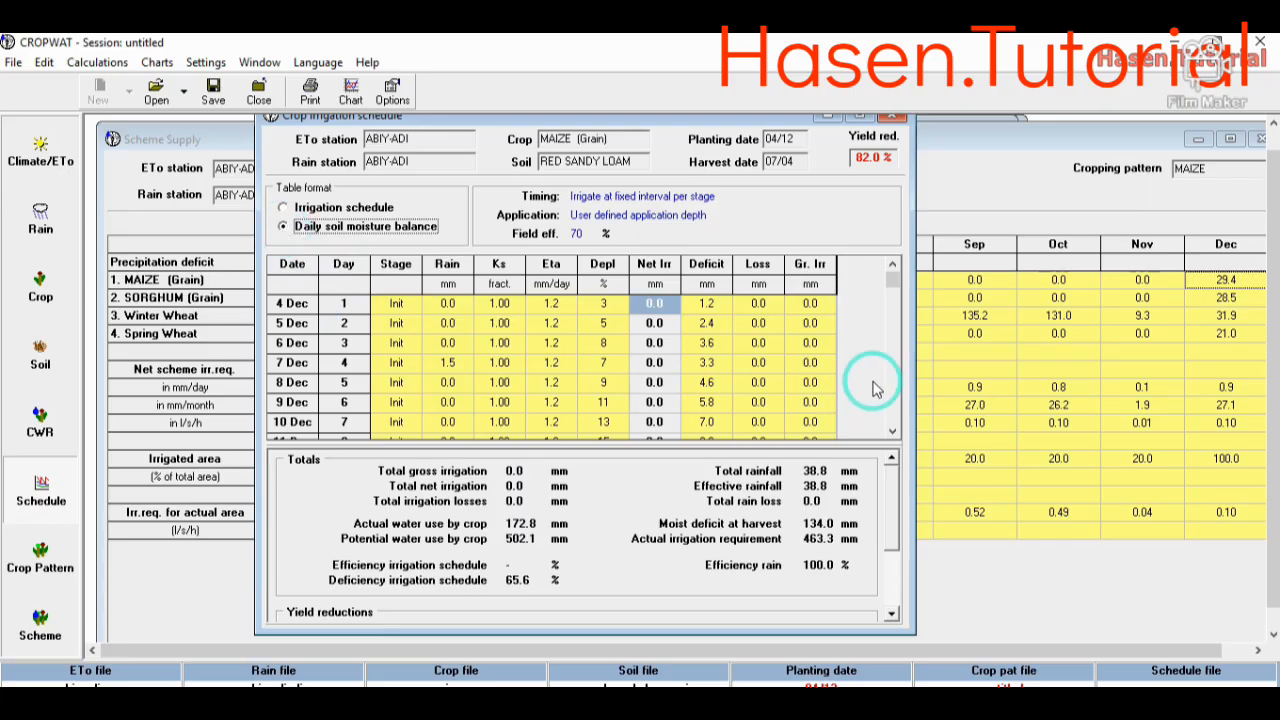
click(894, 278)
mouse_move(894, 282)
mouse_down()
mouse_move(900, 424)
mouse_move(891, 273)
mouse_up()
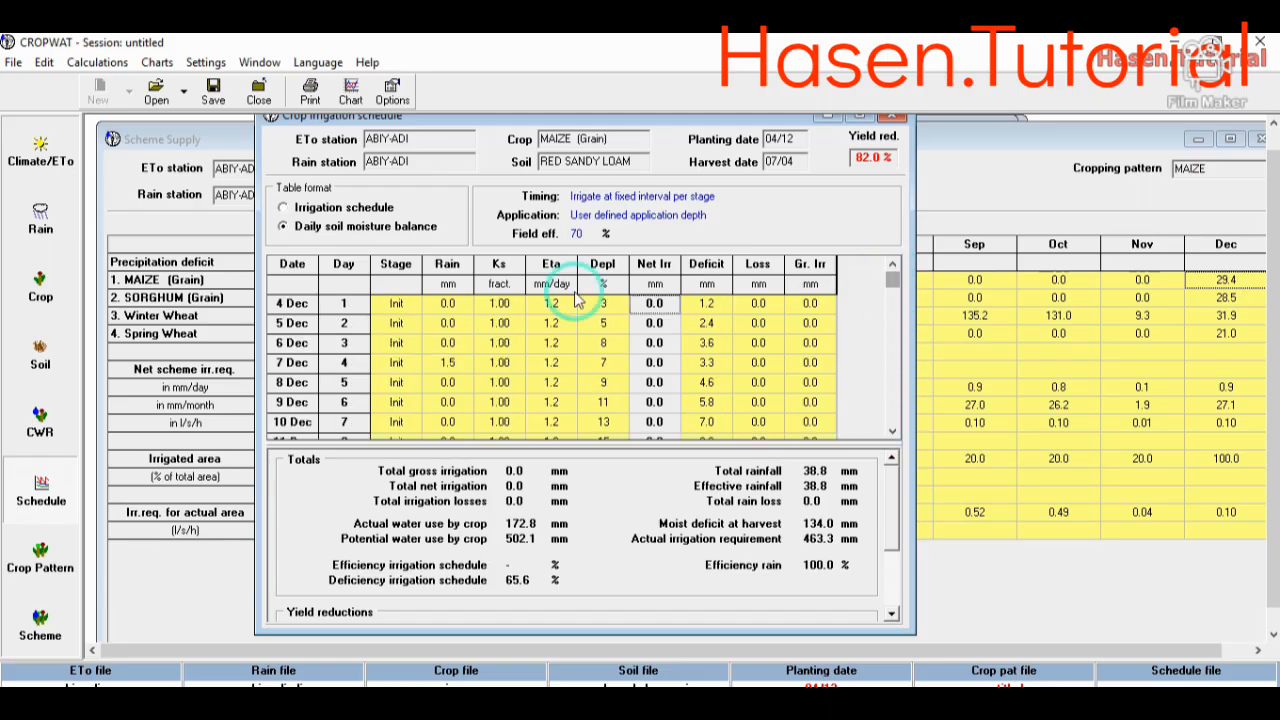
click(284, 208)
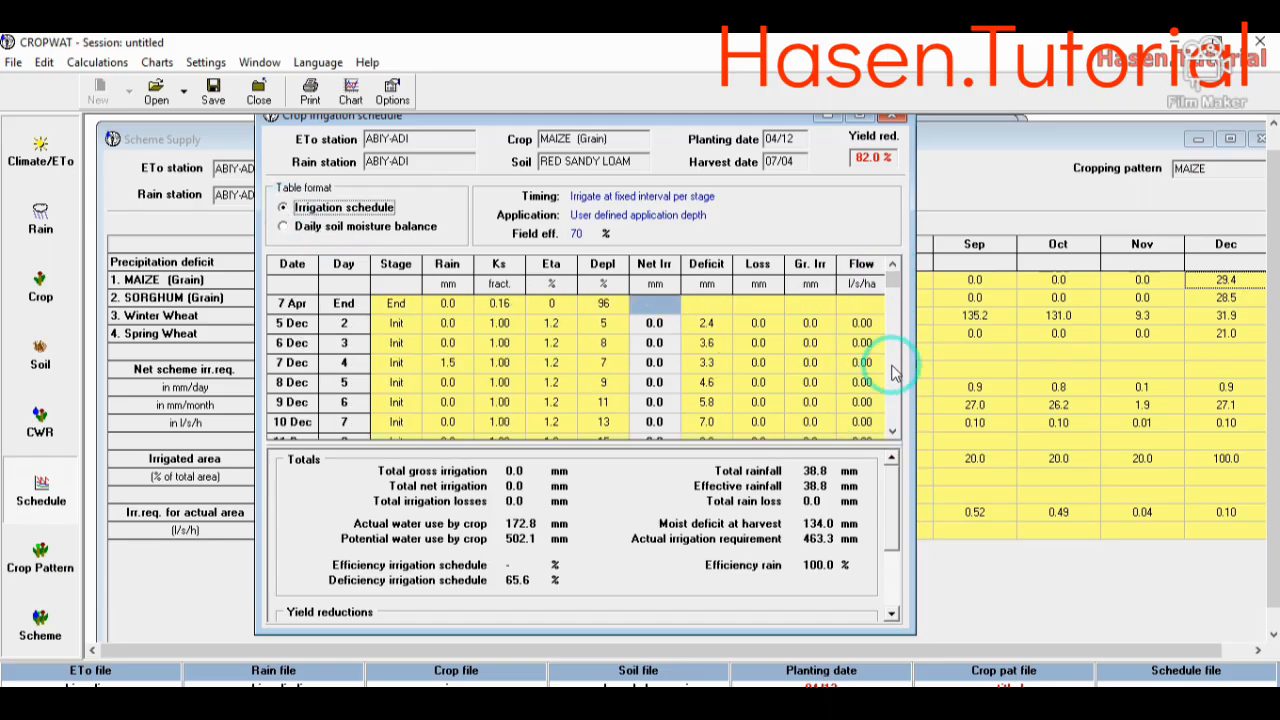
mouse_move(898, 285)
mouse_down()
mouse_move(896, 432)
mouse_move(891, 265)
mouse_up()
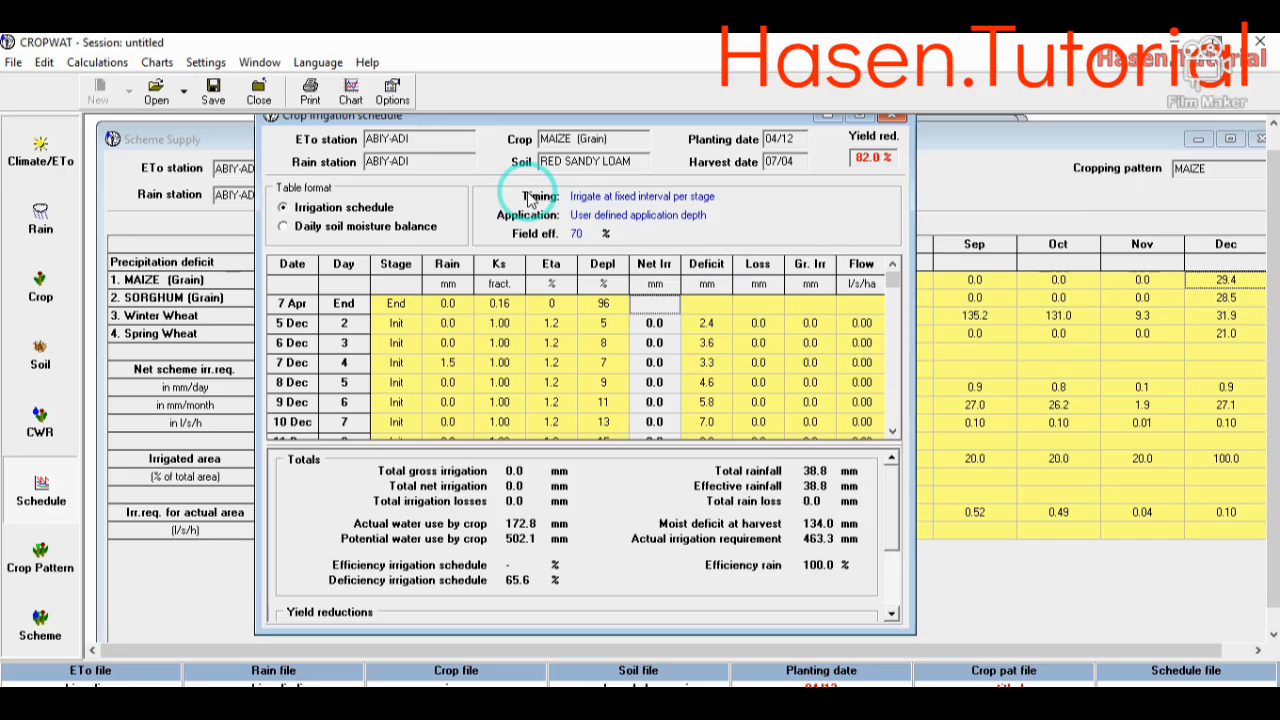
- Set the irrigation timing to "Irrigate at given ETcrop reduction per stage" and the application to "Fixed application depth"
click(392, 92)
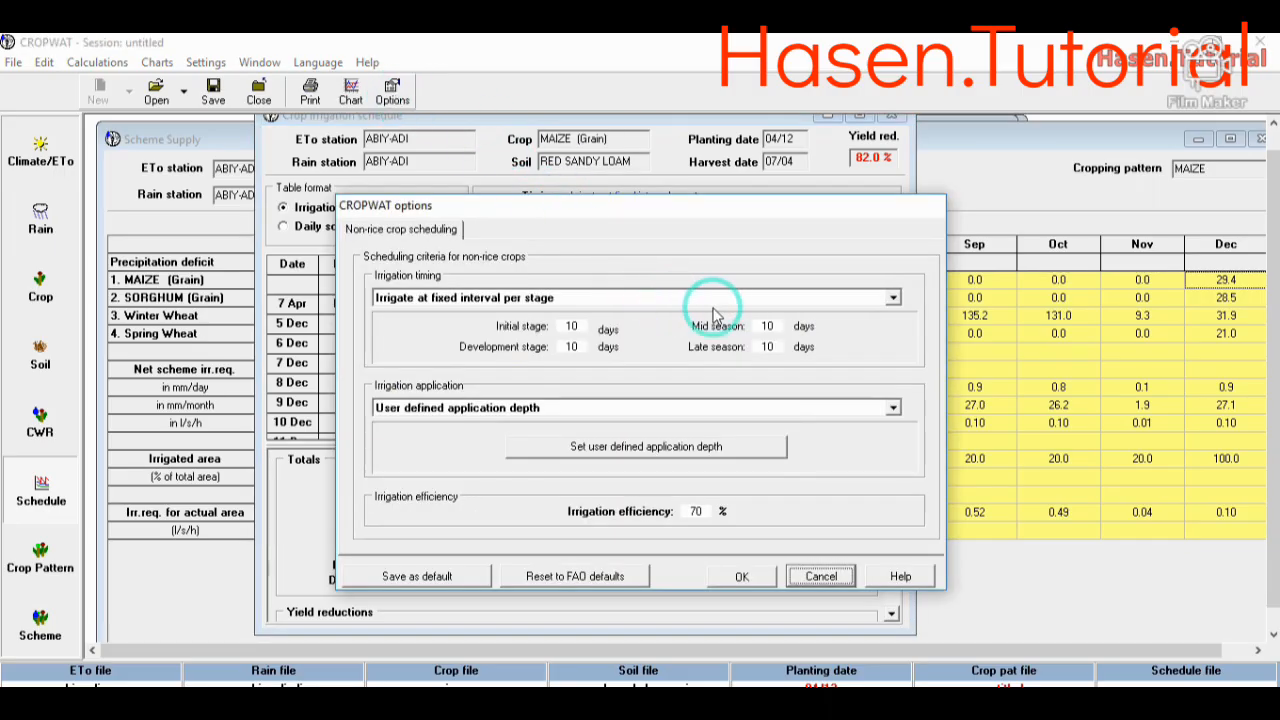
click(808, 298)
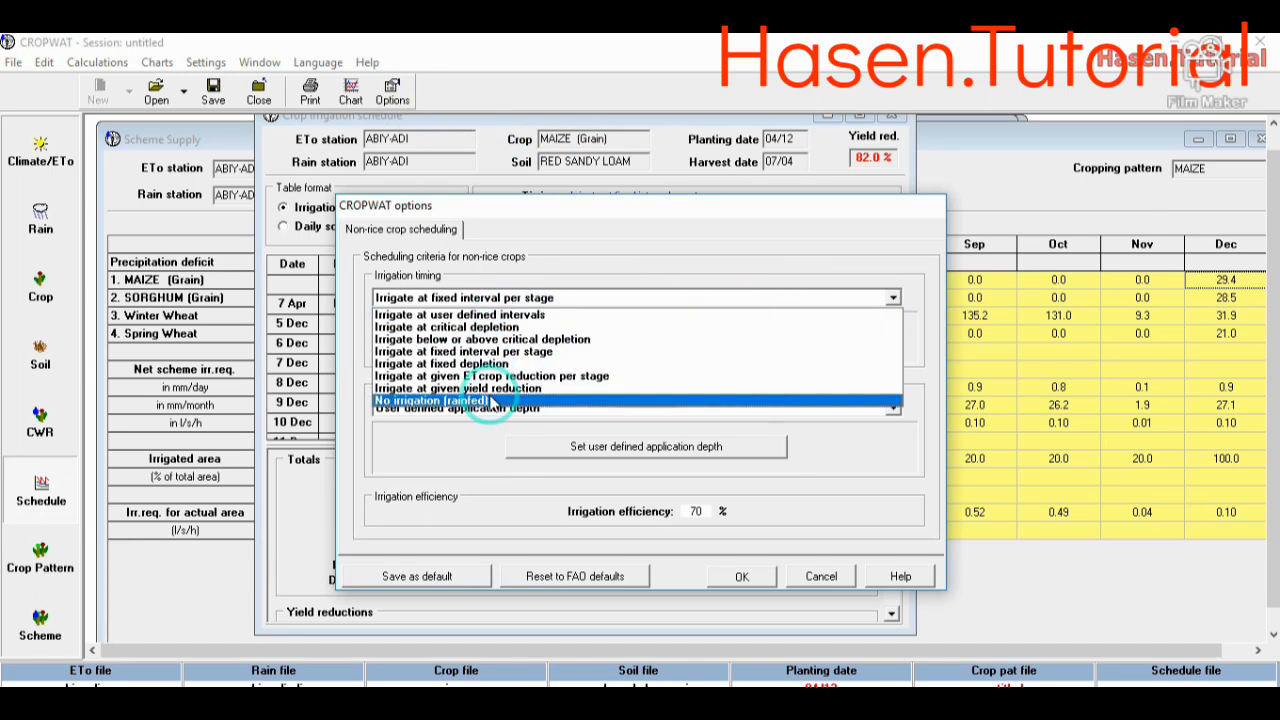
click(609, 377)
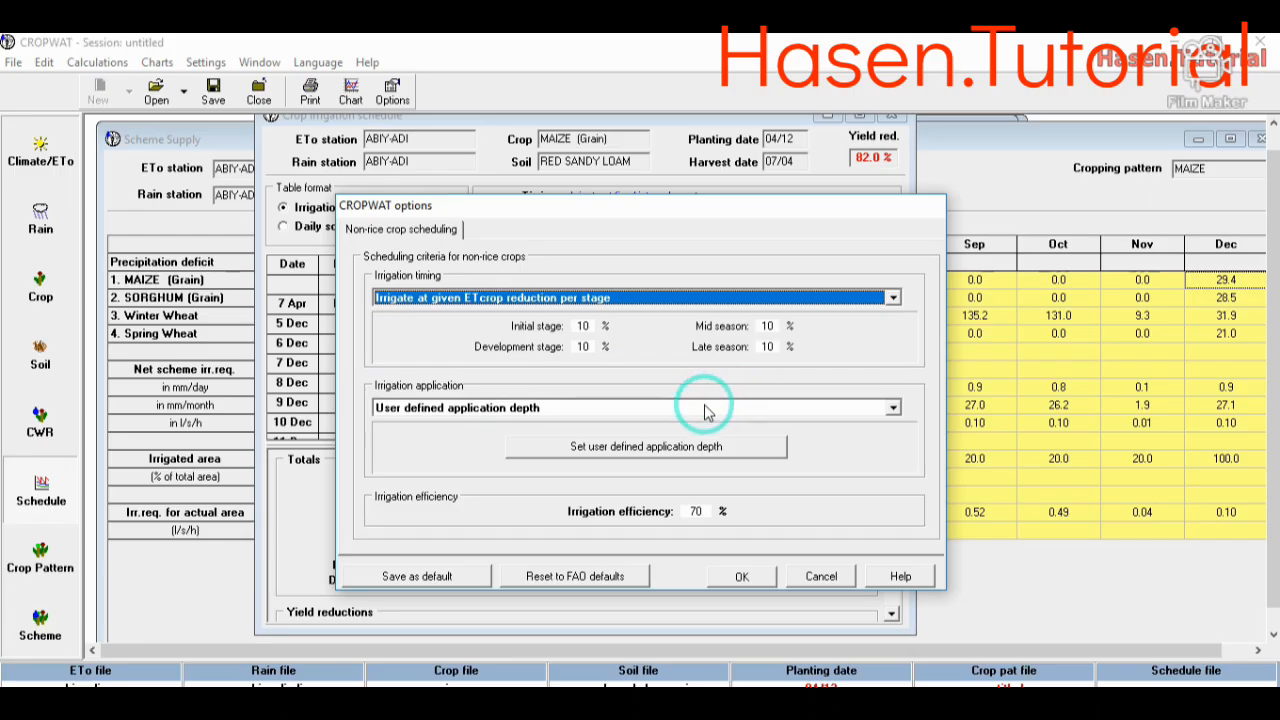
click(770, 408)
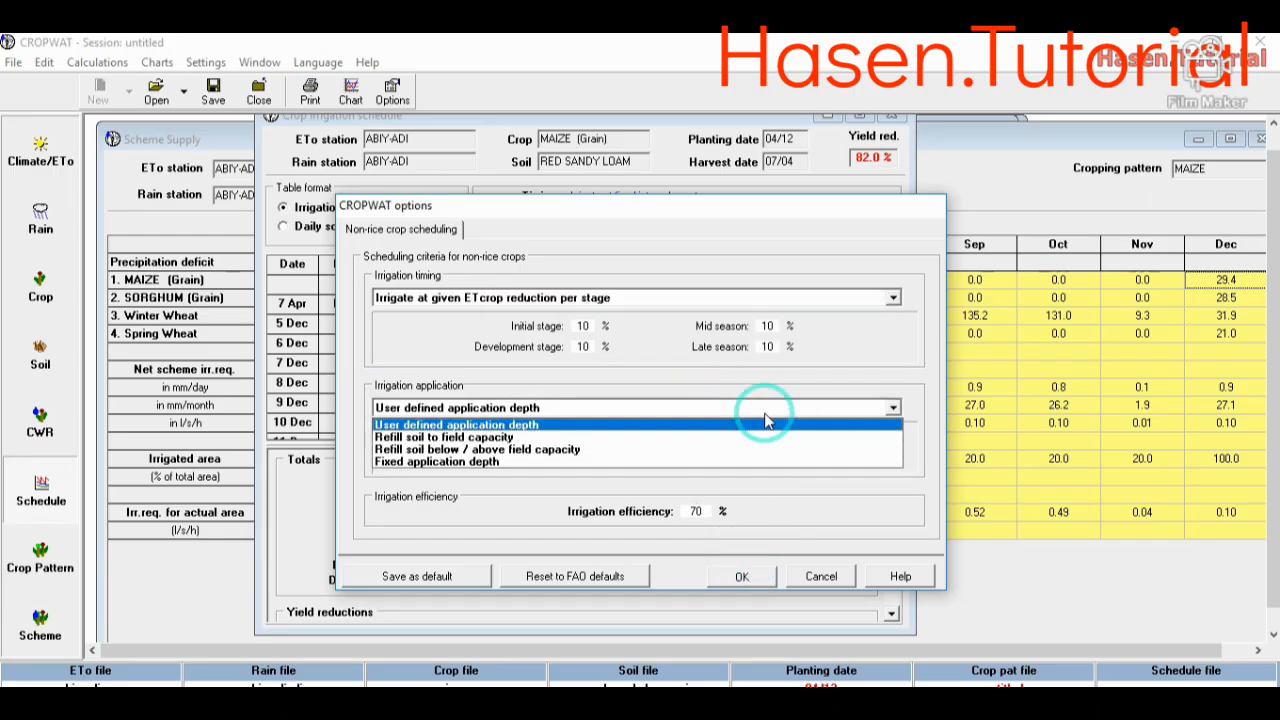
click(595, 467)
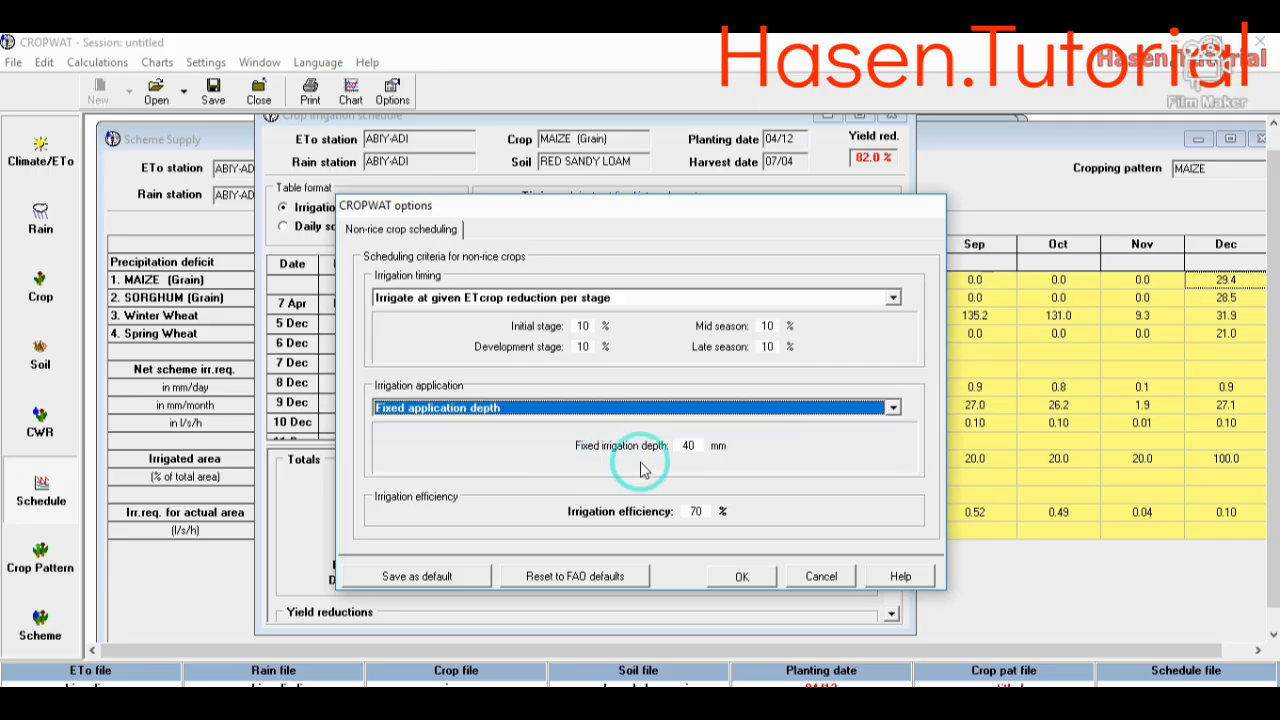
click(735, 577)
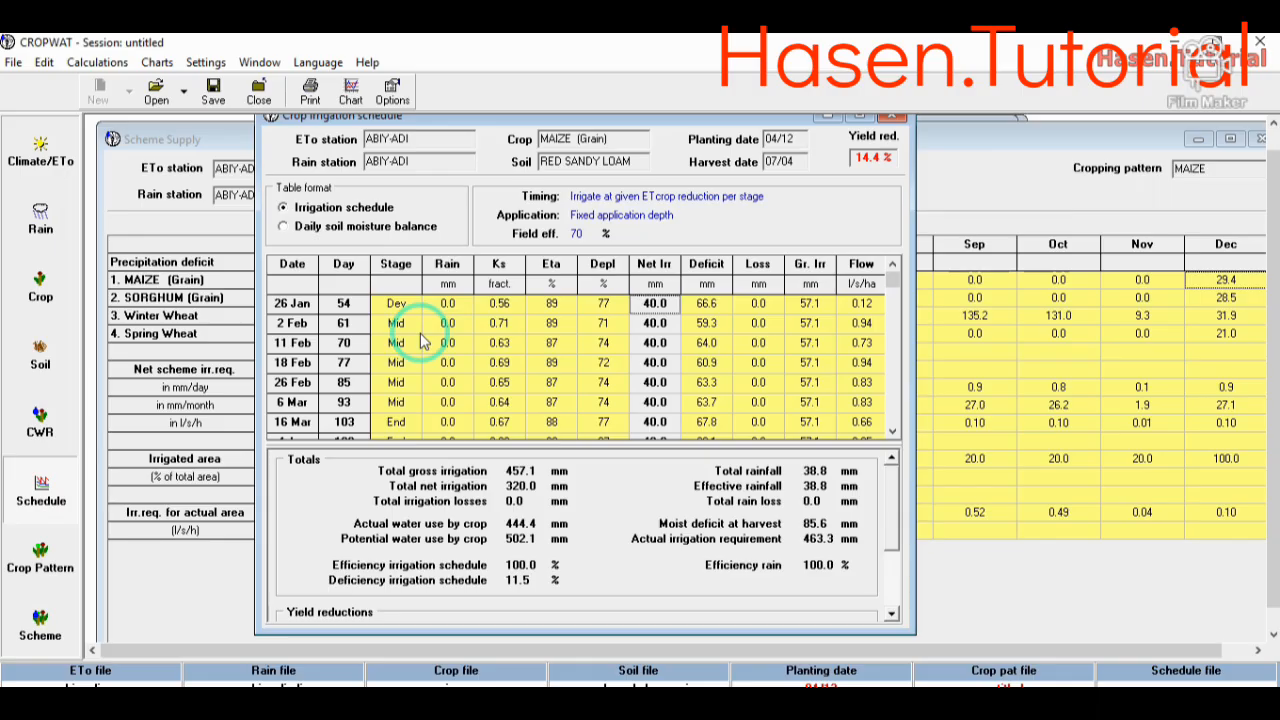
mouse_move(893, 286)
mouse_down()
mouse_move(895, 437)
mouse_move(891, 290)
mouse_move(897, 305)
mouse_up()
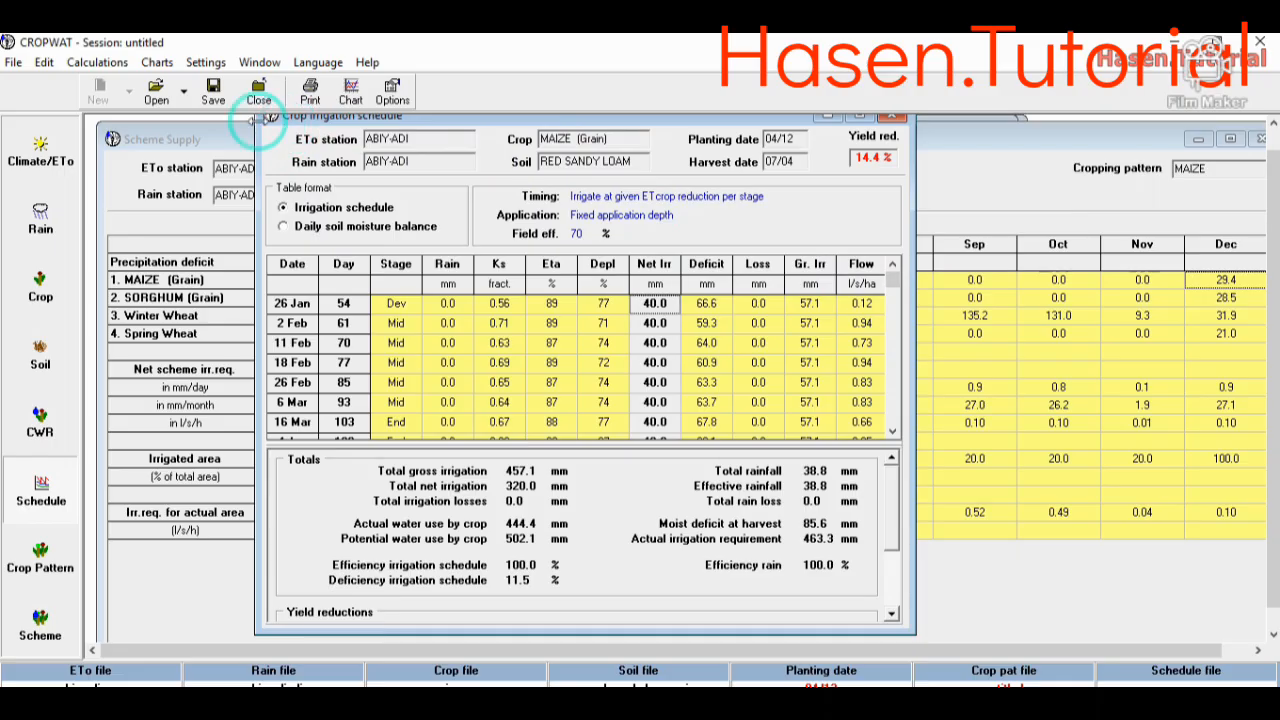
click(310, 92)
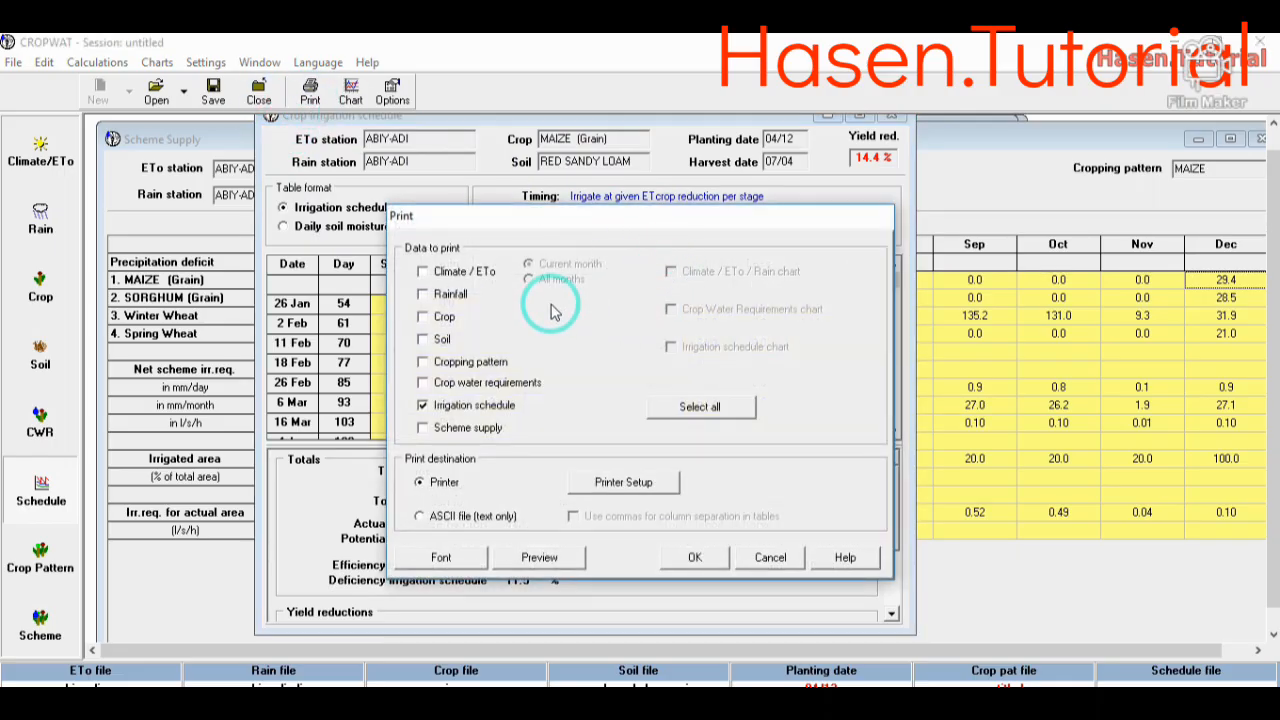
click(422, 271)
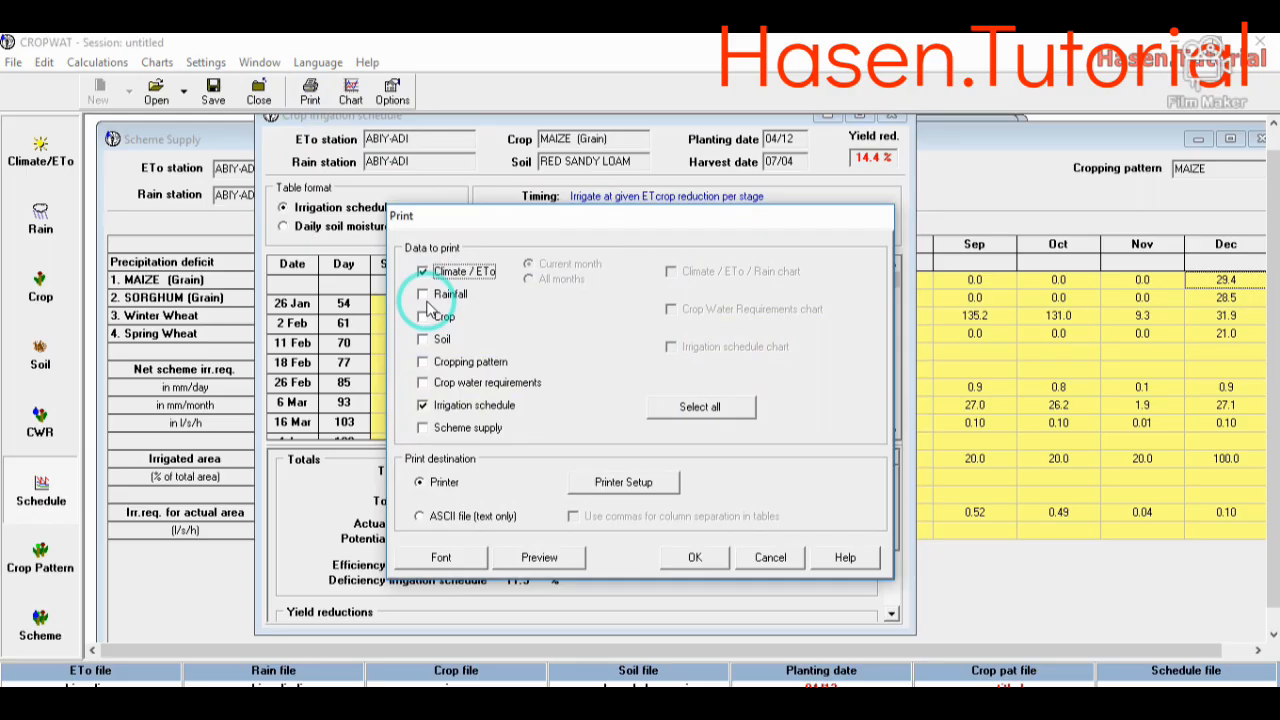
click(424, 316)
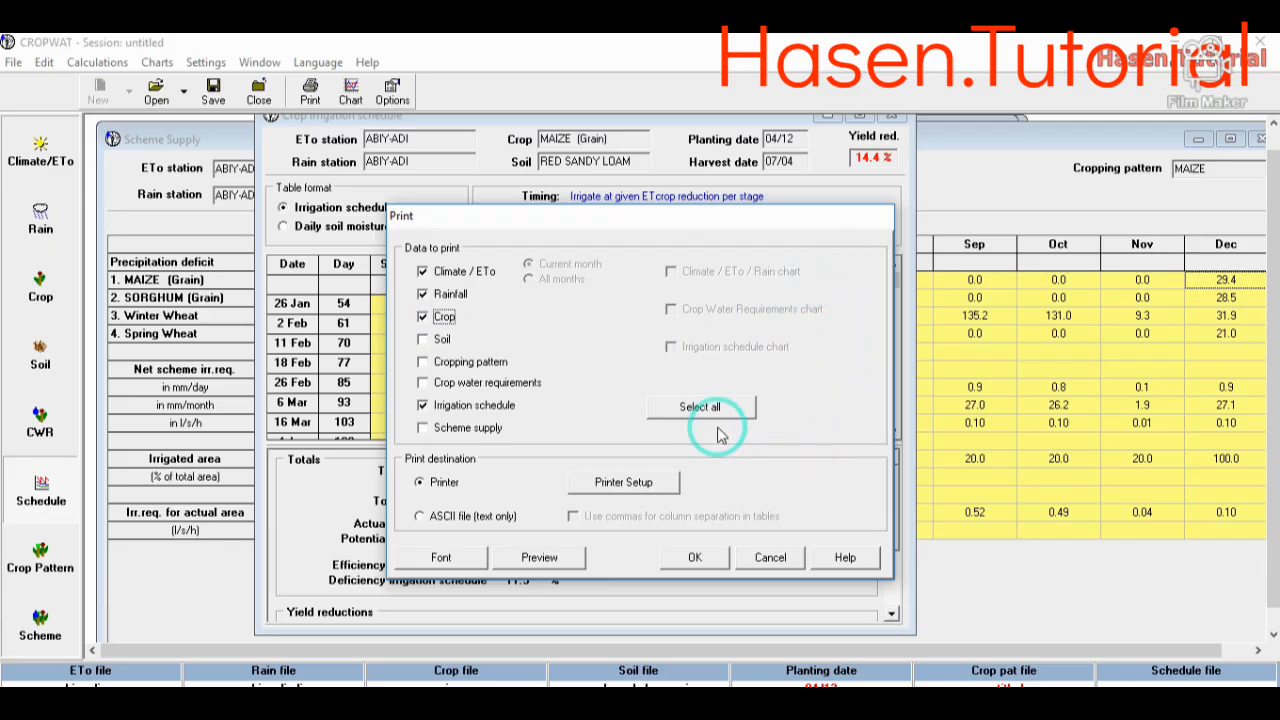
click(766, 557)
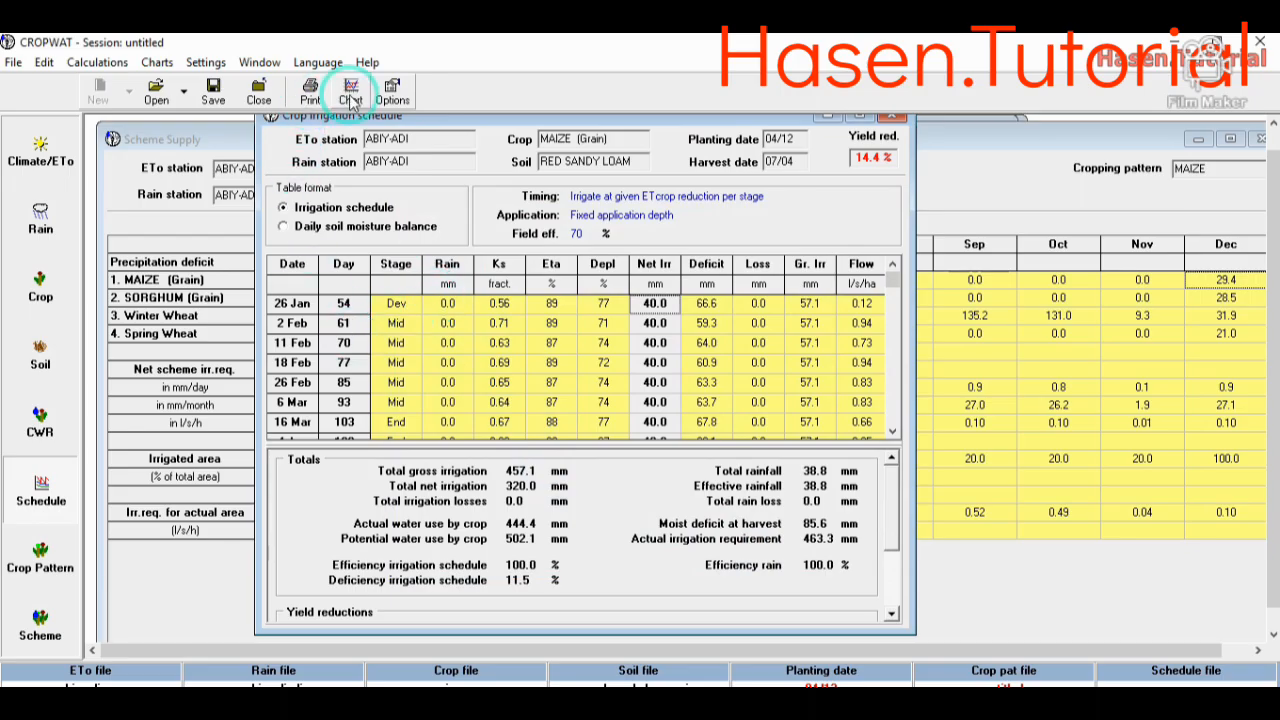
click(318, 100)
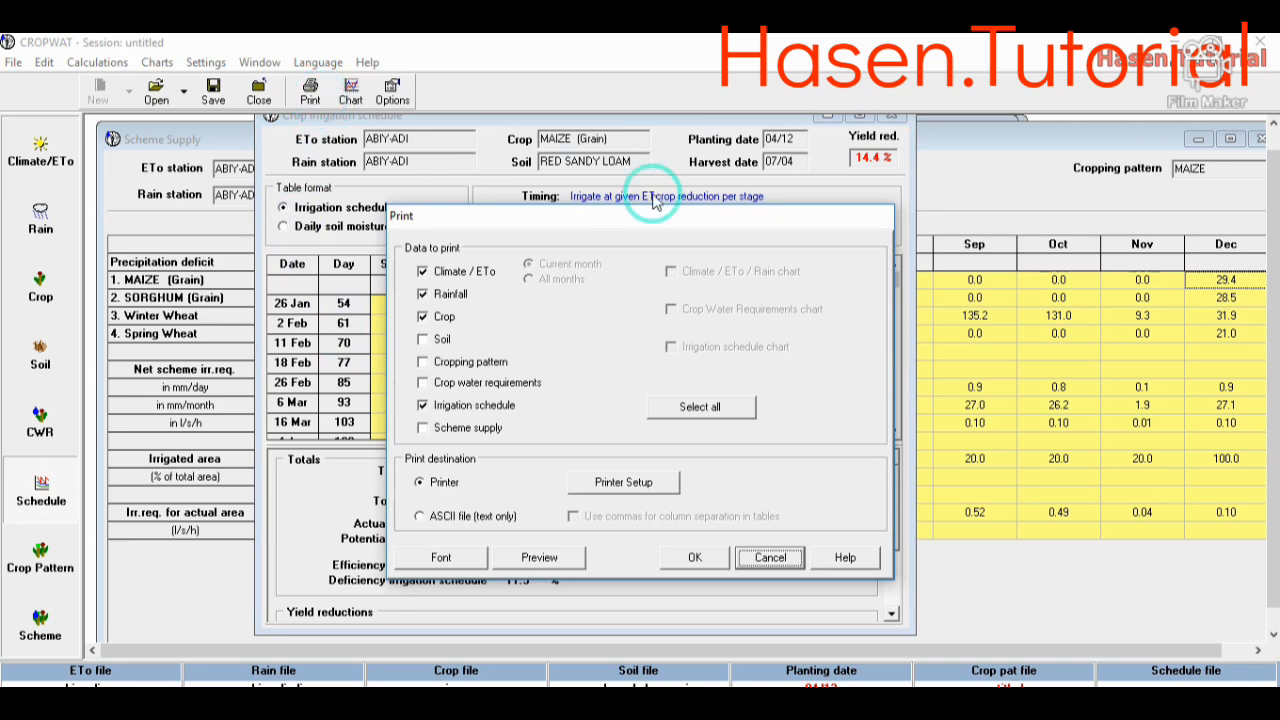
click(703, 558)
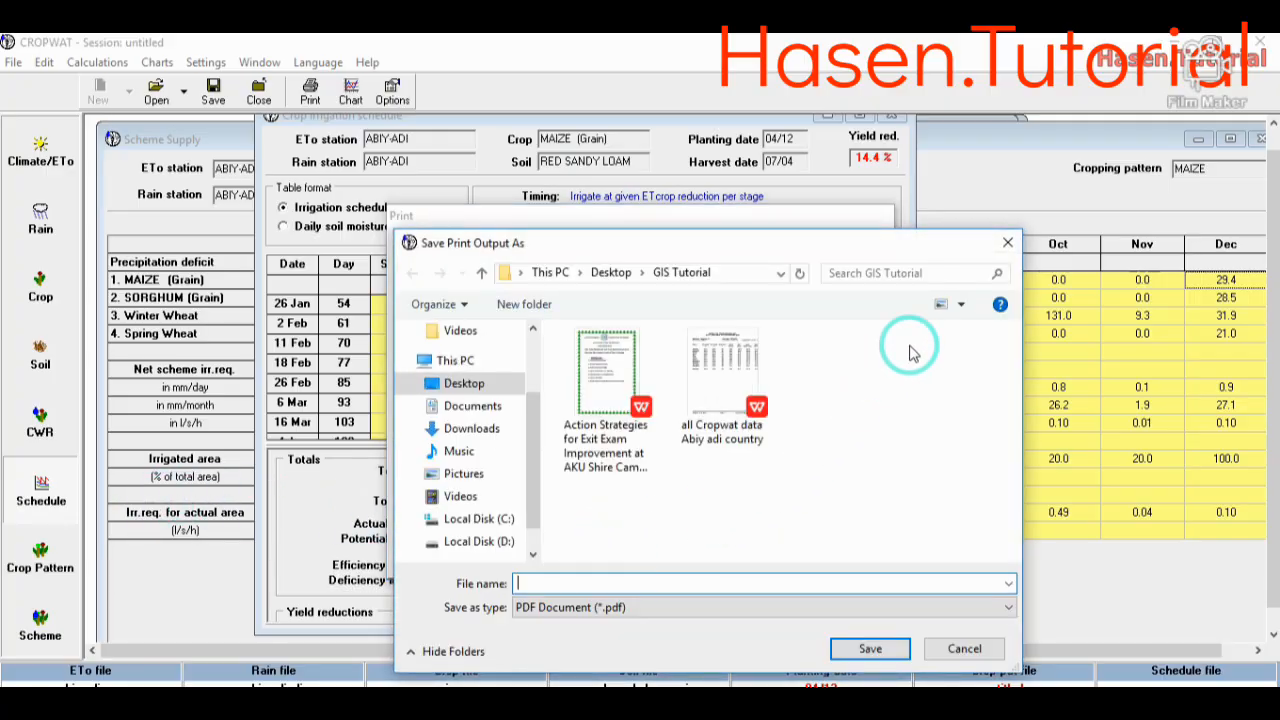
click(1007, 242)
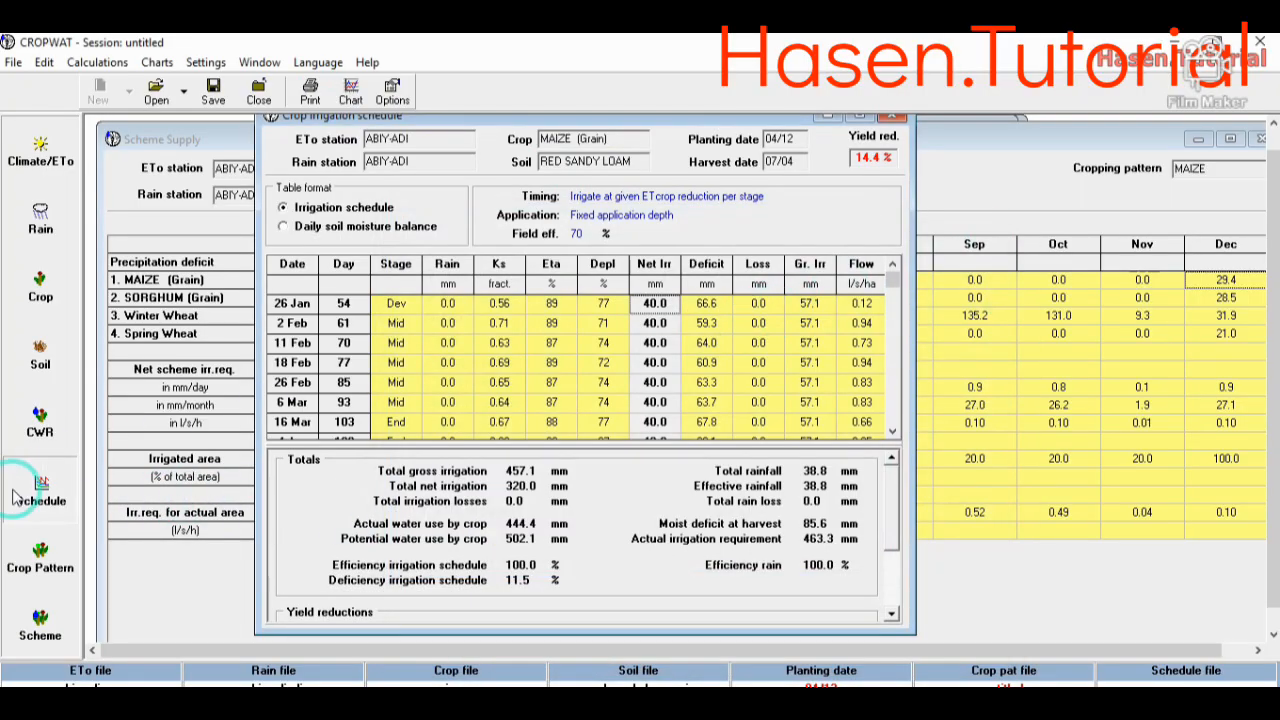
- Display the irrigation scheduling graph in 3D with depletion, readily available moisture and total available moisture shown
click(350, 92)
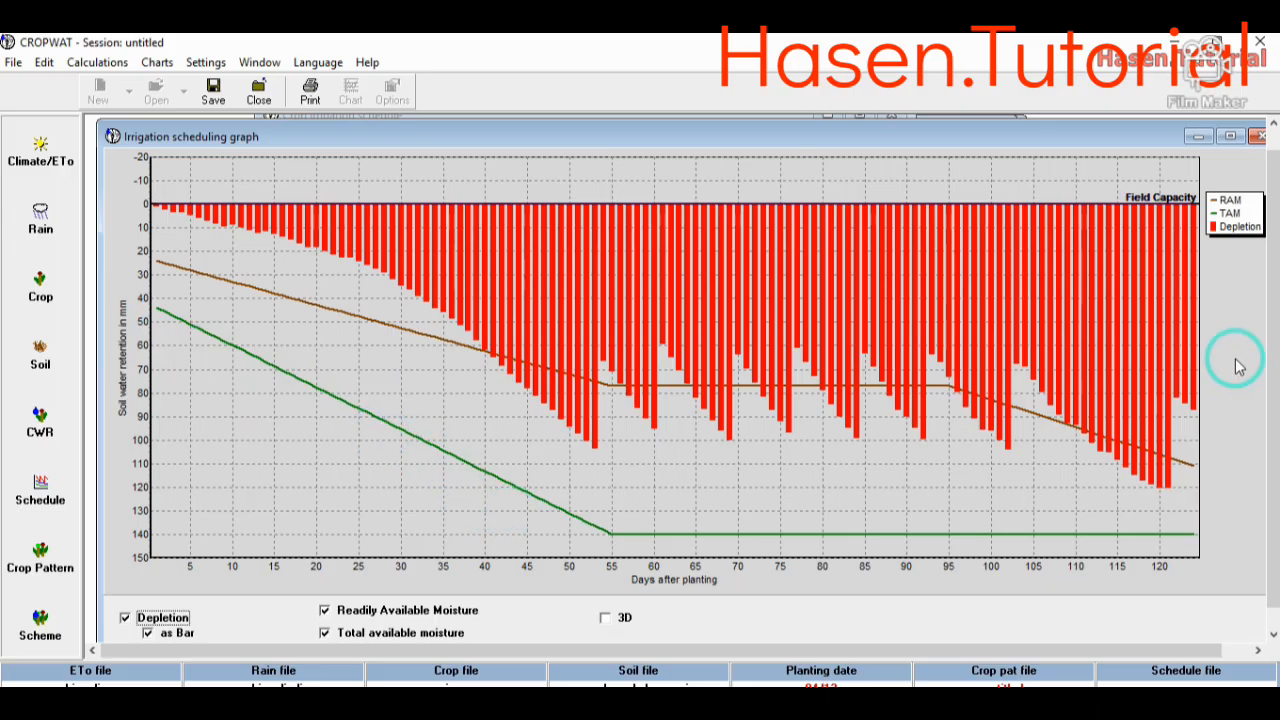
click(605, 618)
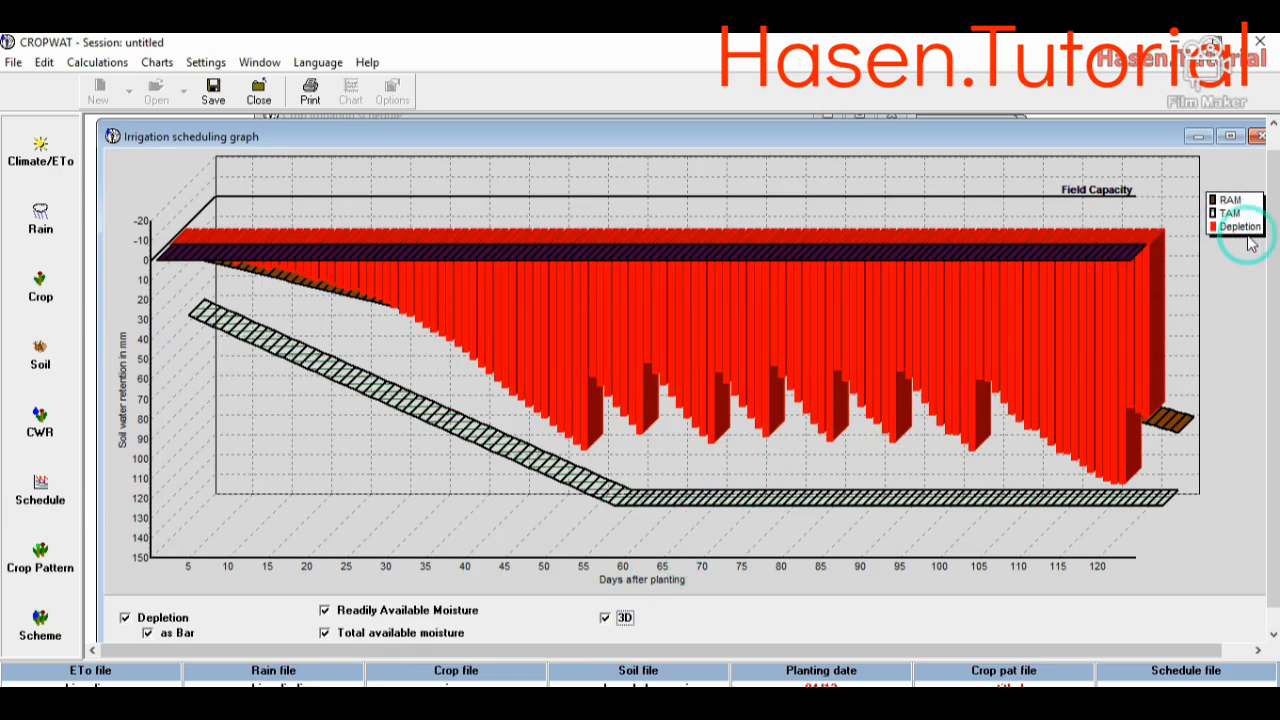
click(325, 633)
click(325, 633)
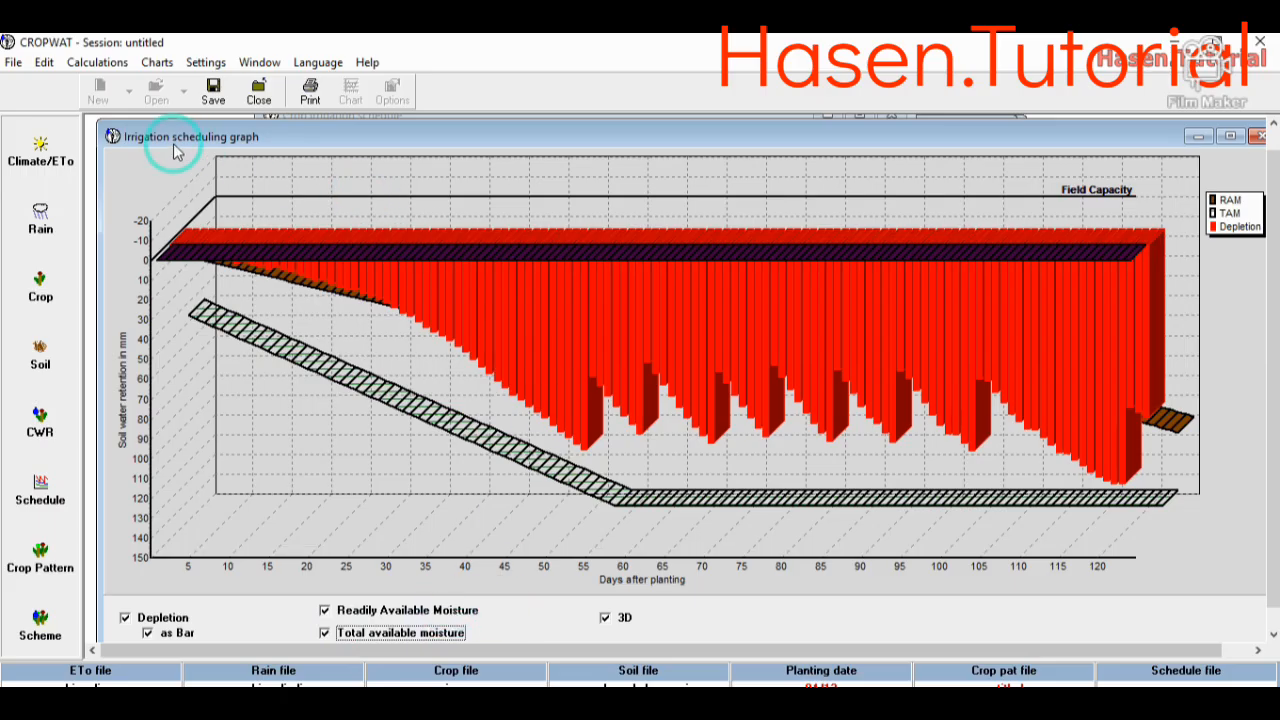
- Chart the maize crop water requirements and display the graph in 3D
click(41, 418)
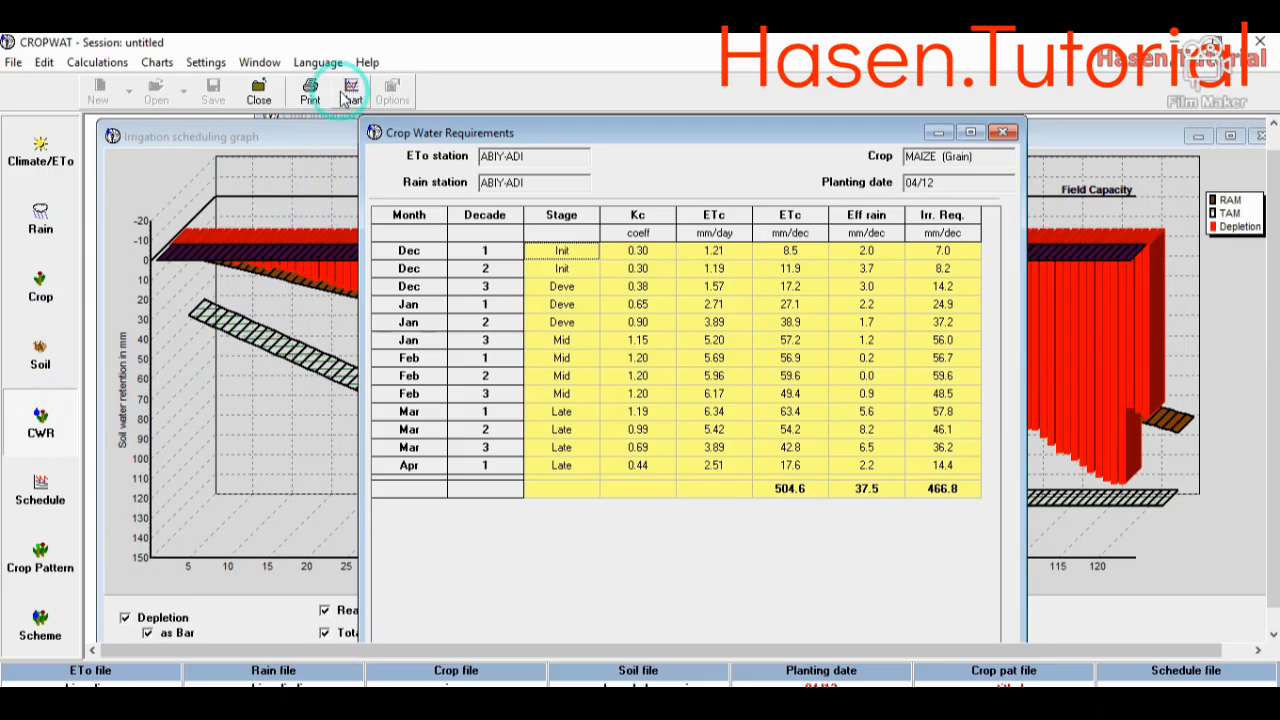
click(350, 97)
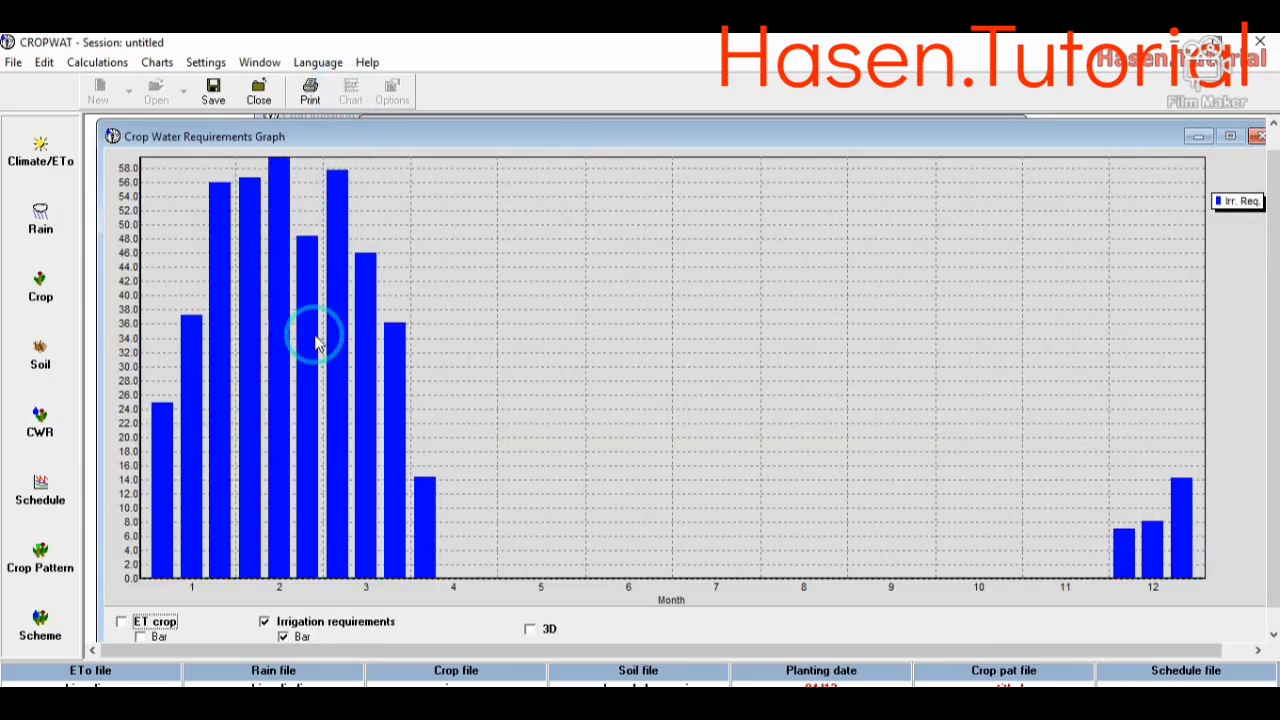
click(530, 629)
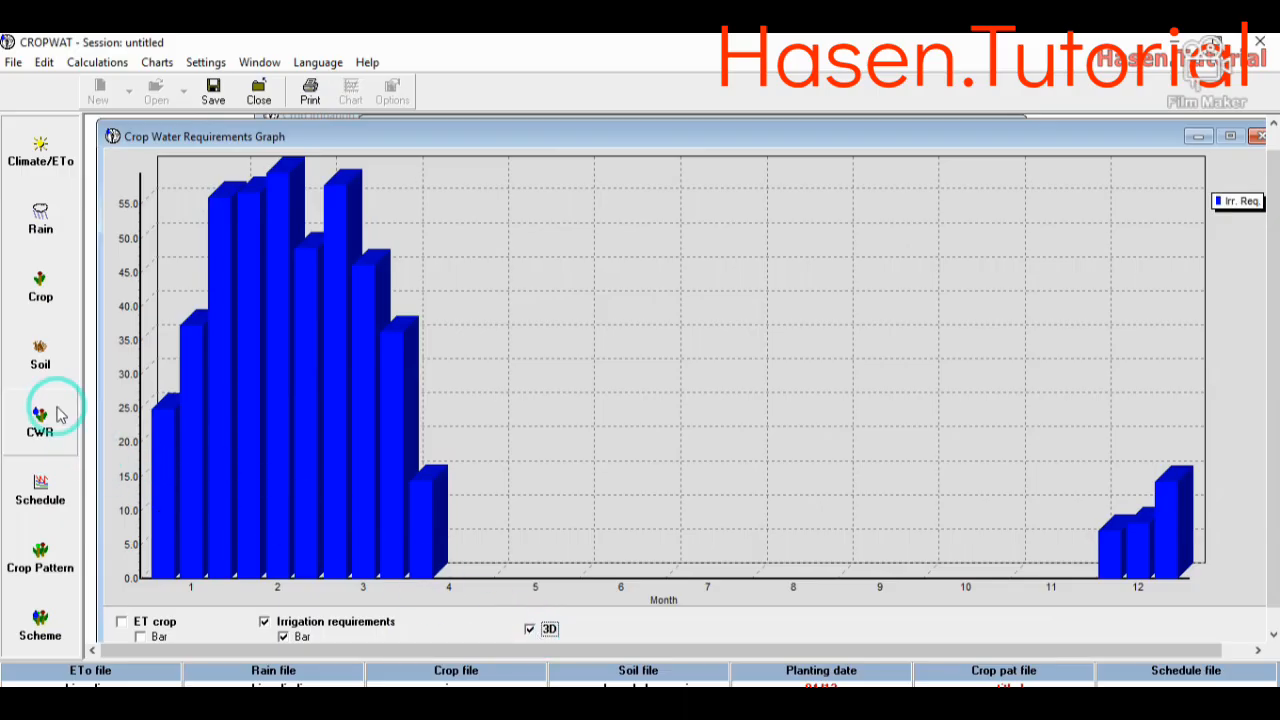
- Chart the monthly rain and effective rain in 3D, and add ETo to the chart as bars
click(44, 294)
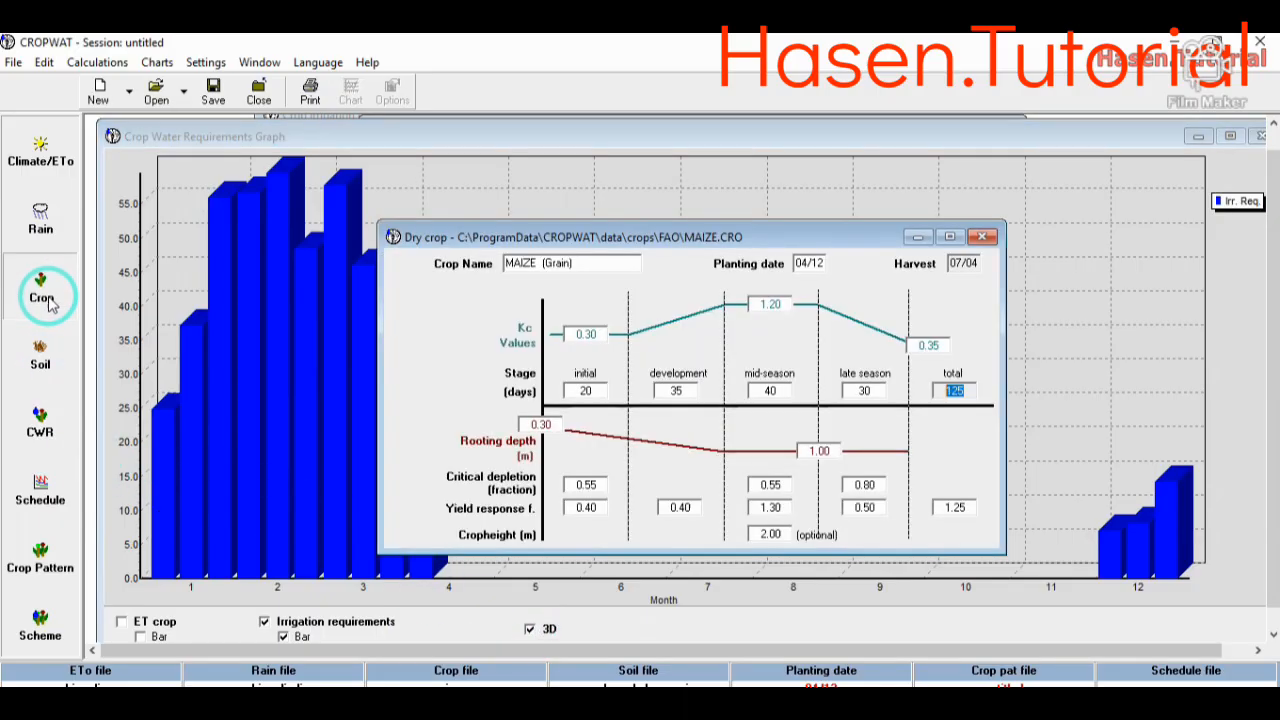
click(48, 222)
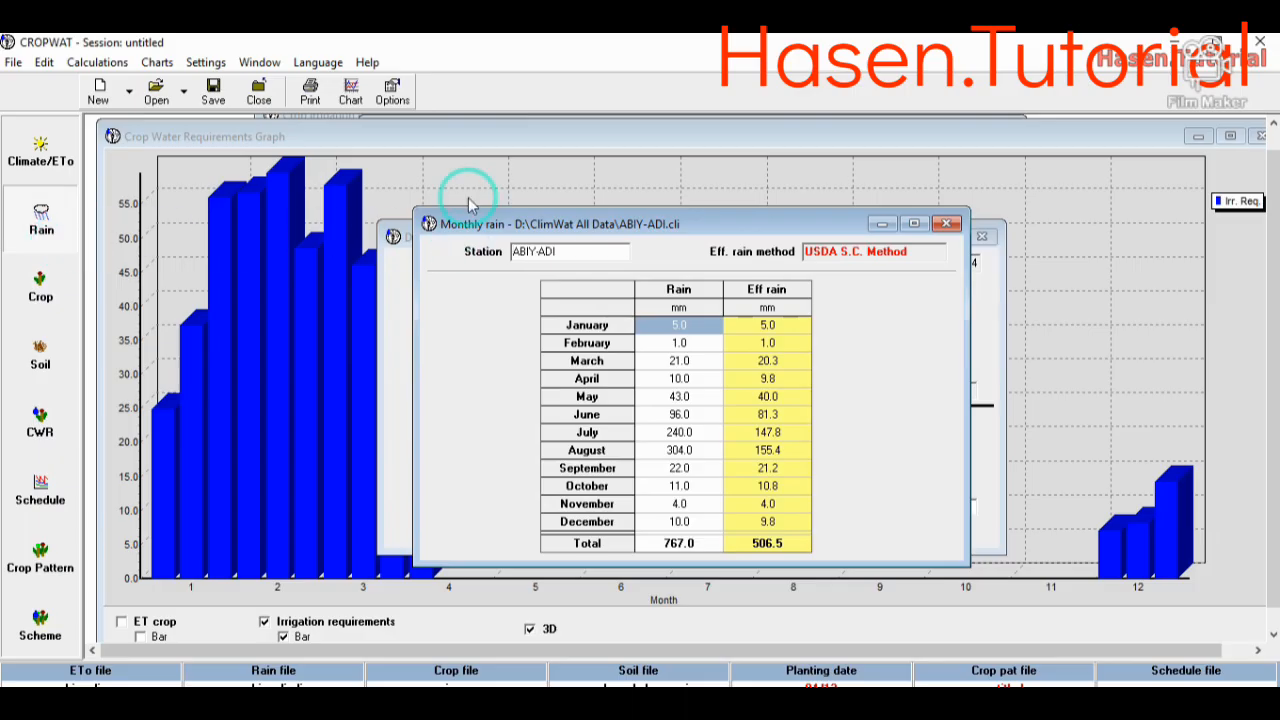
click(350, 92)
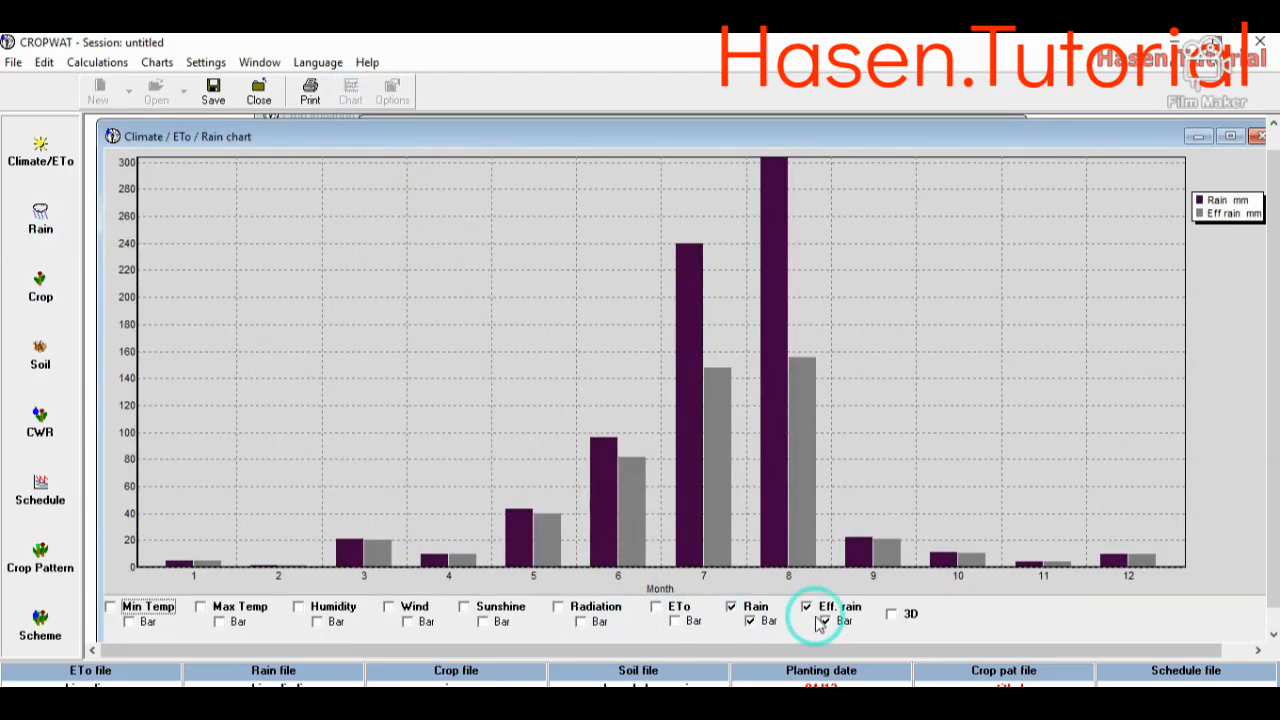
click(891, 614)
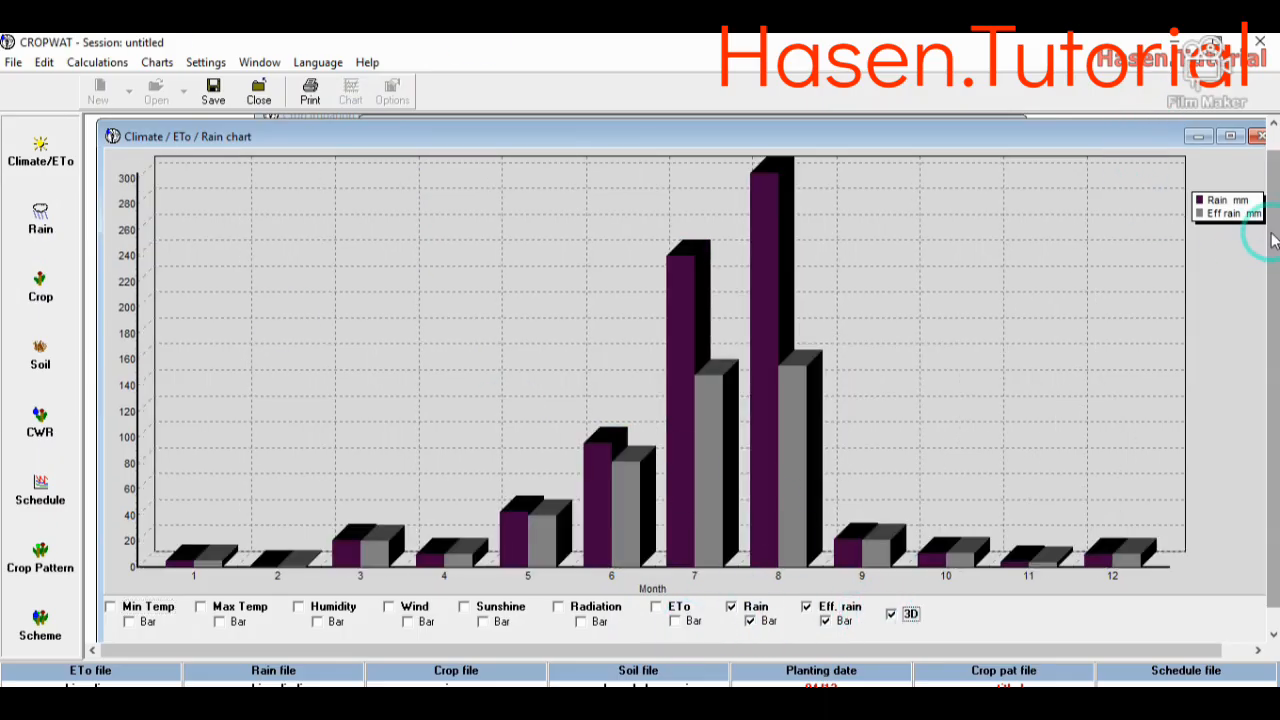
click(656, 607)
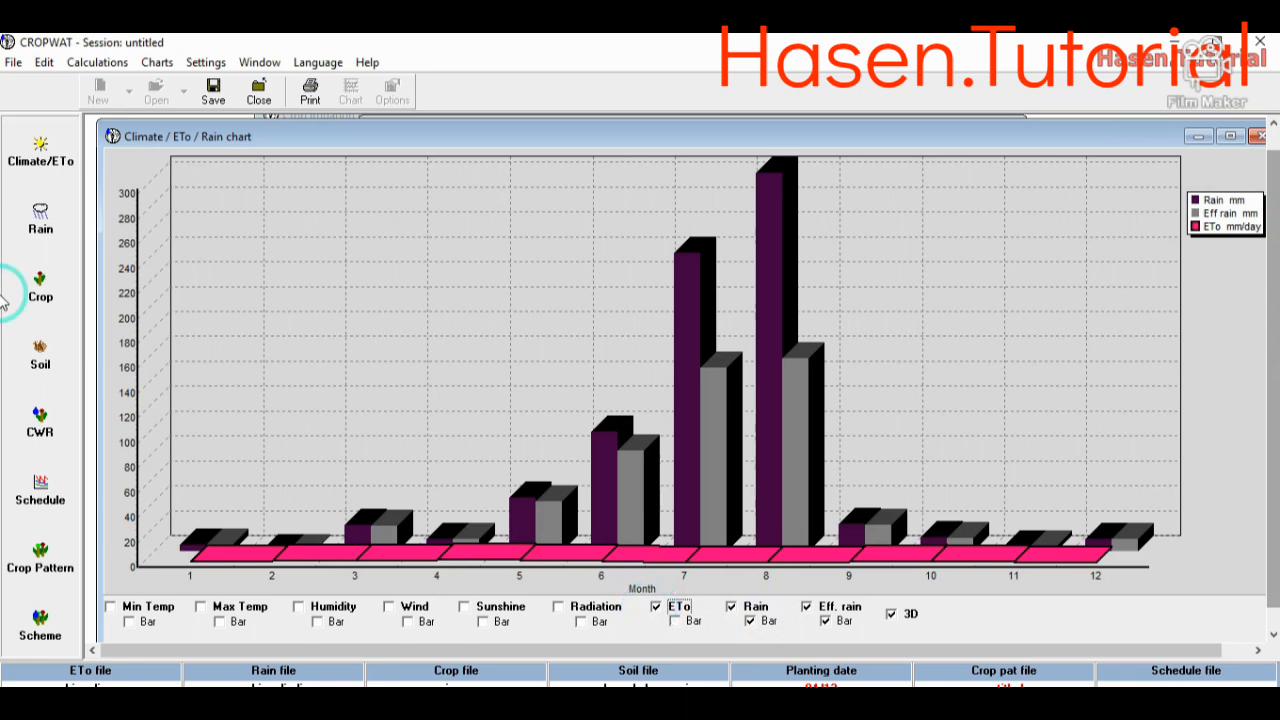
click(40, 152)
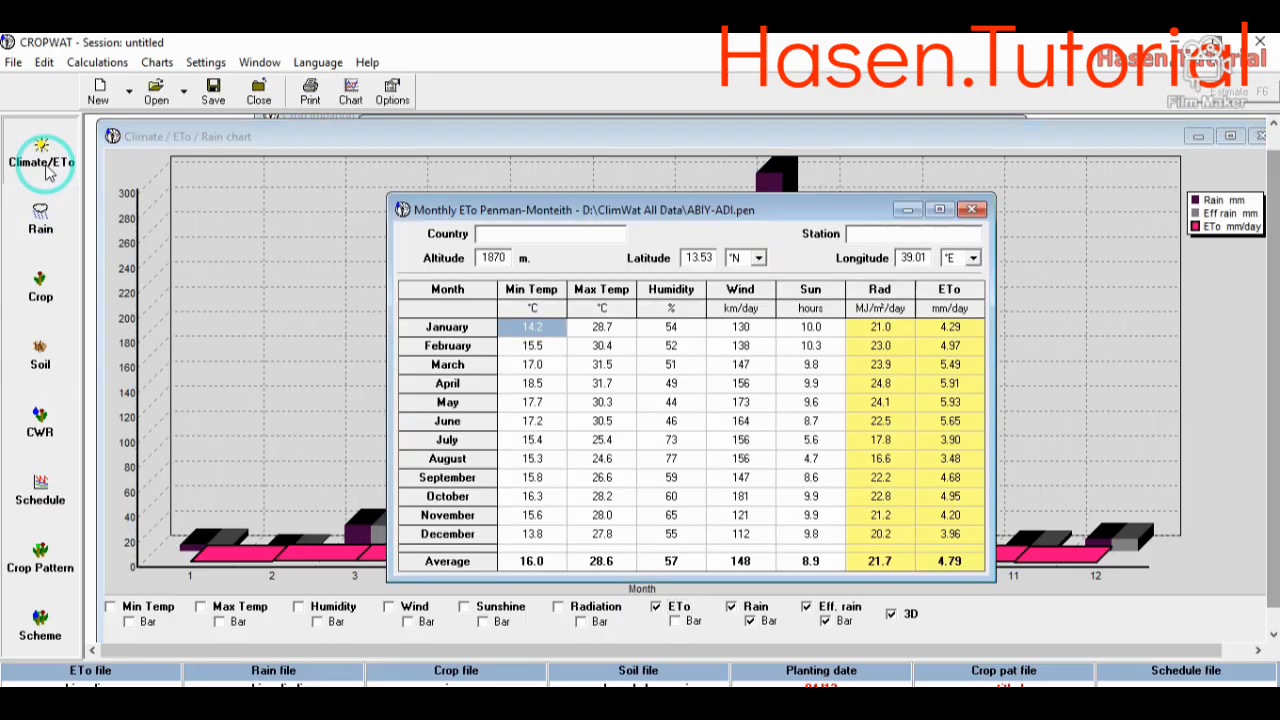
click(345, 96)
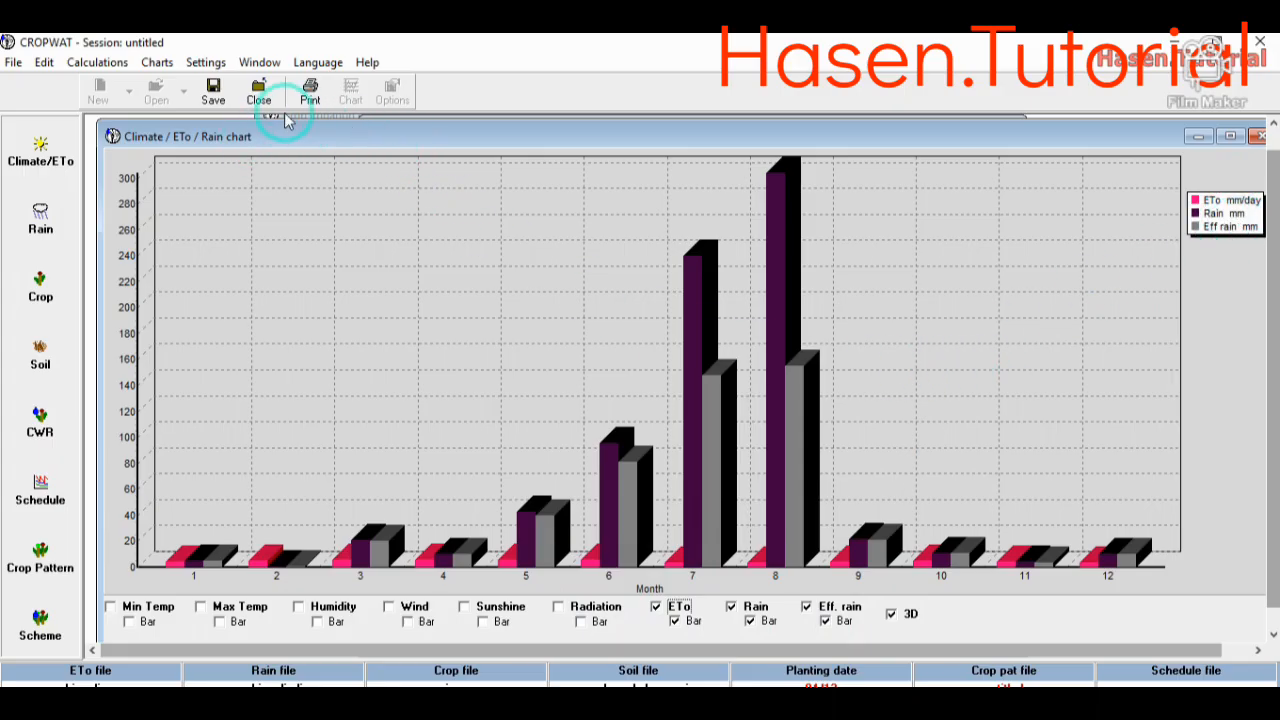
- Select every data table and all three charts for printing
click(310, 92)
click(424, 272)
click(424, 294)
click(425, 317)
click(423, 340)
click(423, 361)
click(423, 383)
click(423, 405)
click(423, 428)
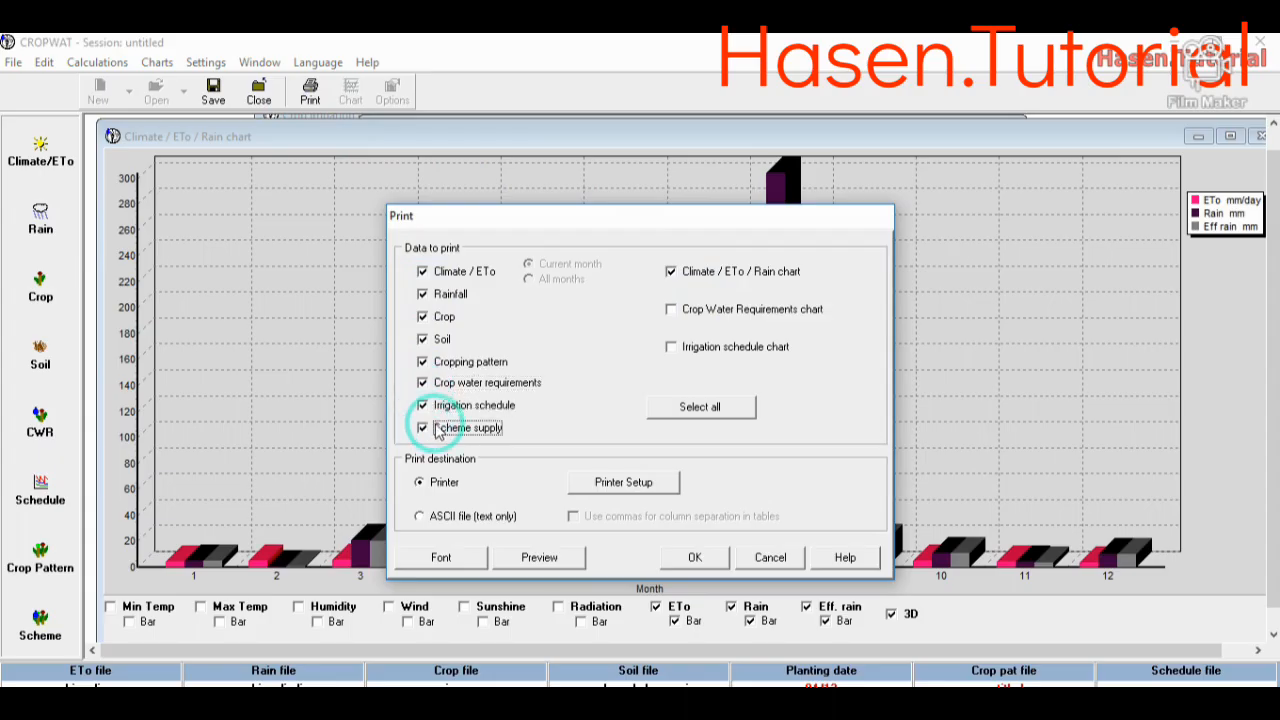
click(672, 310)
click(690, 407)
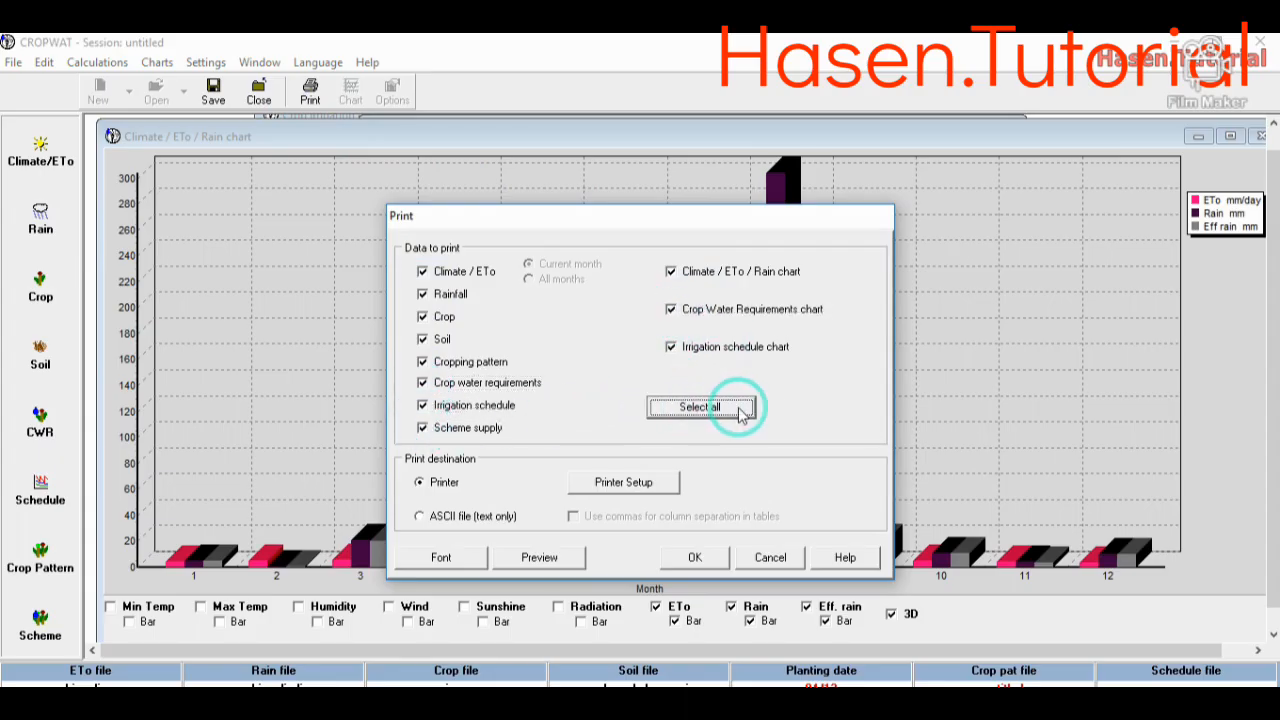
- Print the selected data to a PDF named "ABYADI CROPWAT DATA" in the GIS Tutorial folder
click(694, 559)
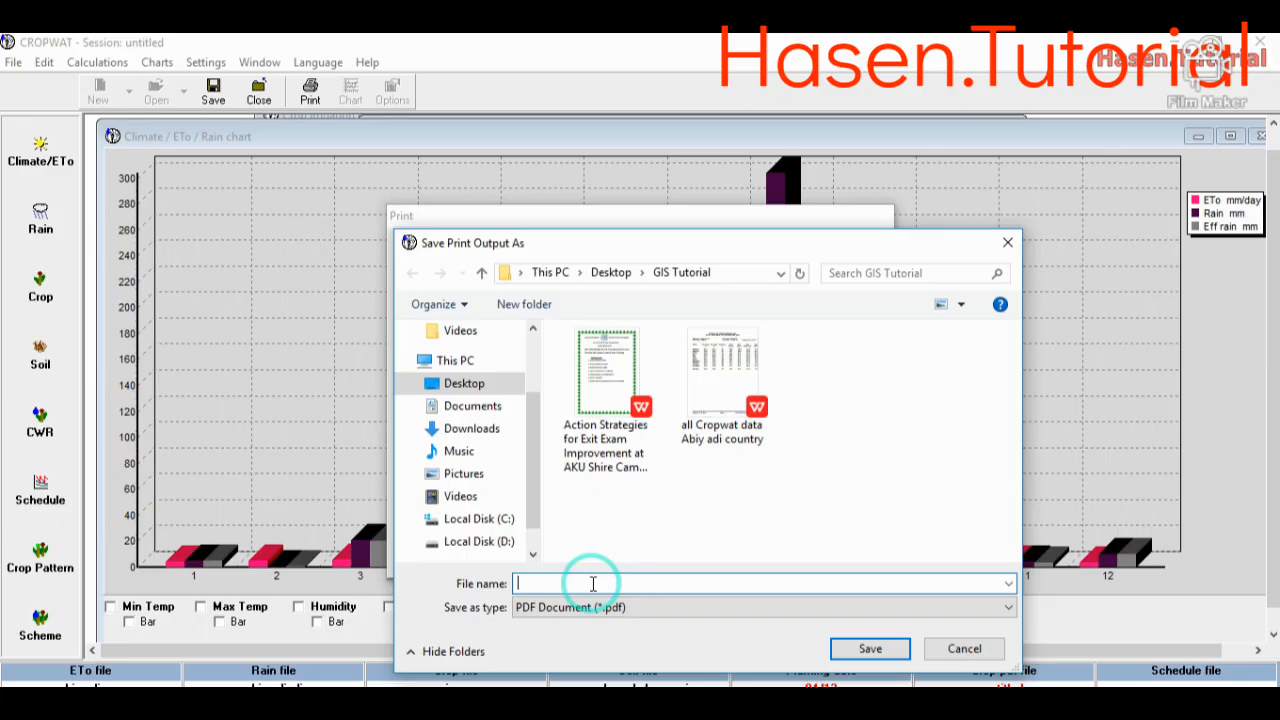
text(ABYADI CROPWAT DATA)
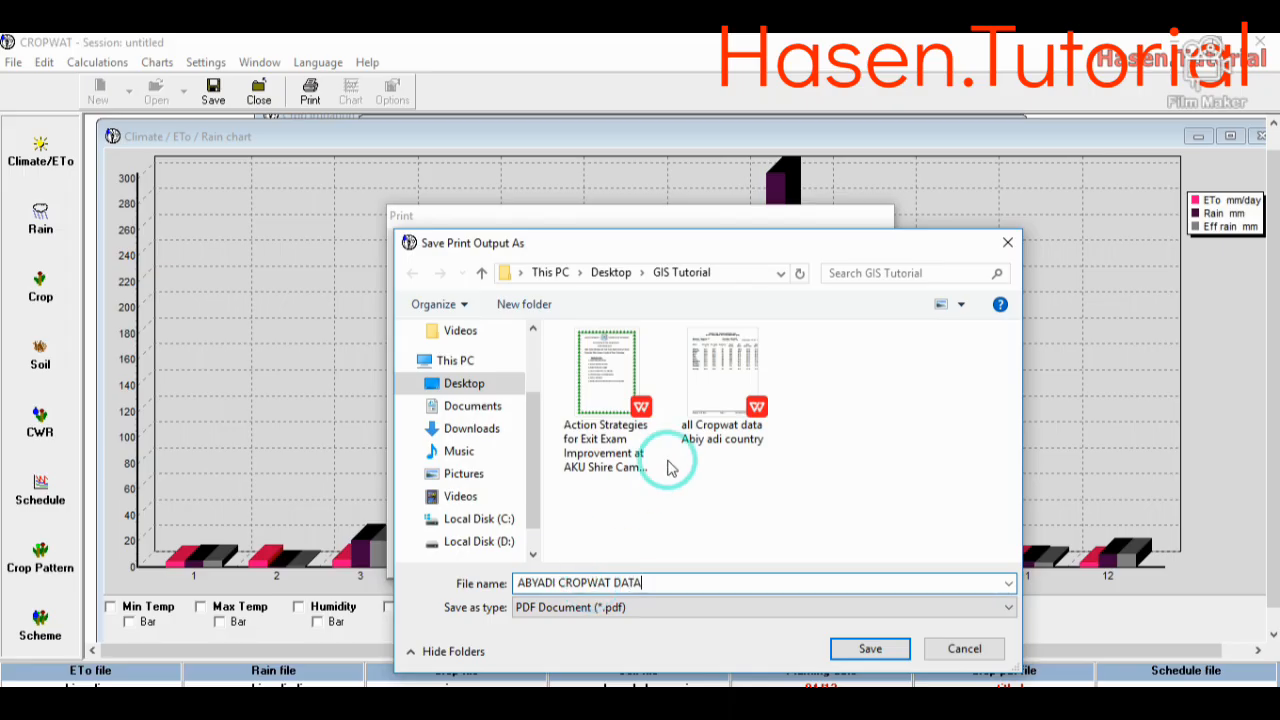
click(872, 650)
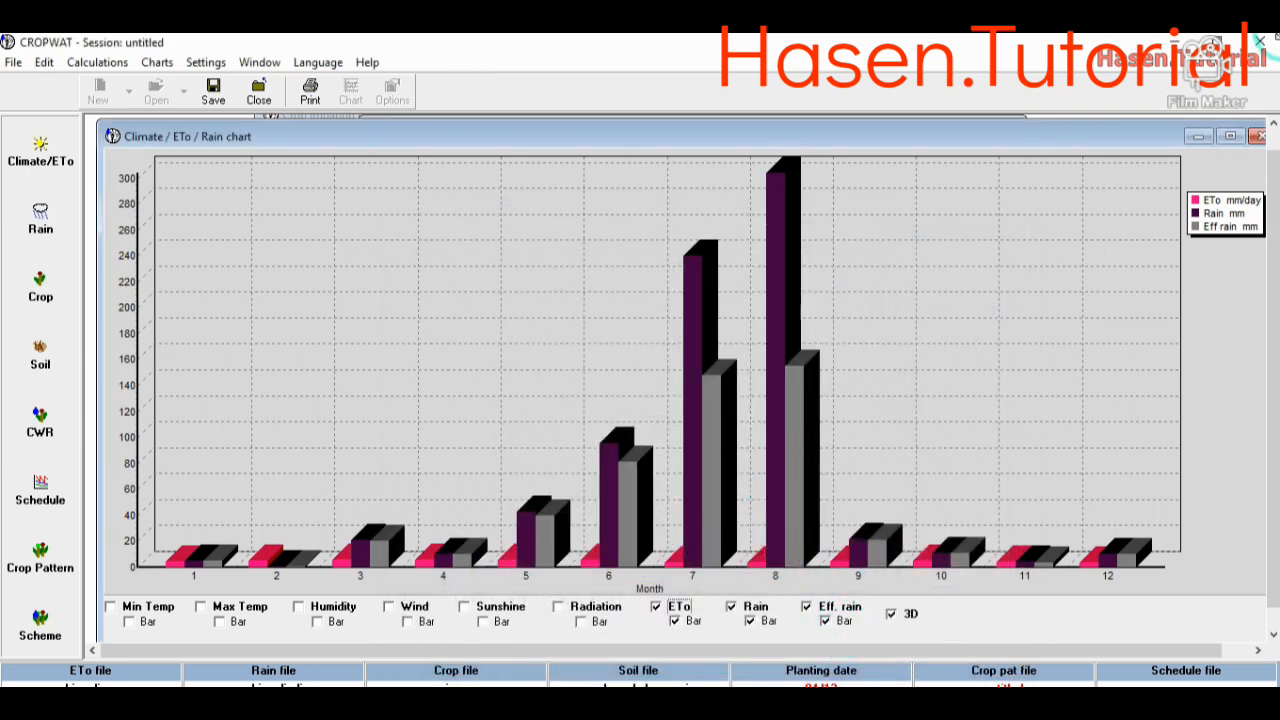
- Close the Climate / ETo / Rain chart and the monthly ETo data
drag(1206, 131, 1063, 134)
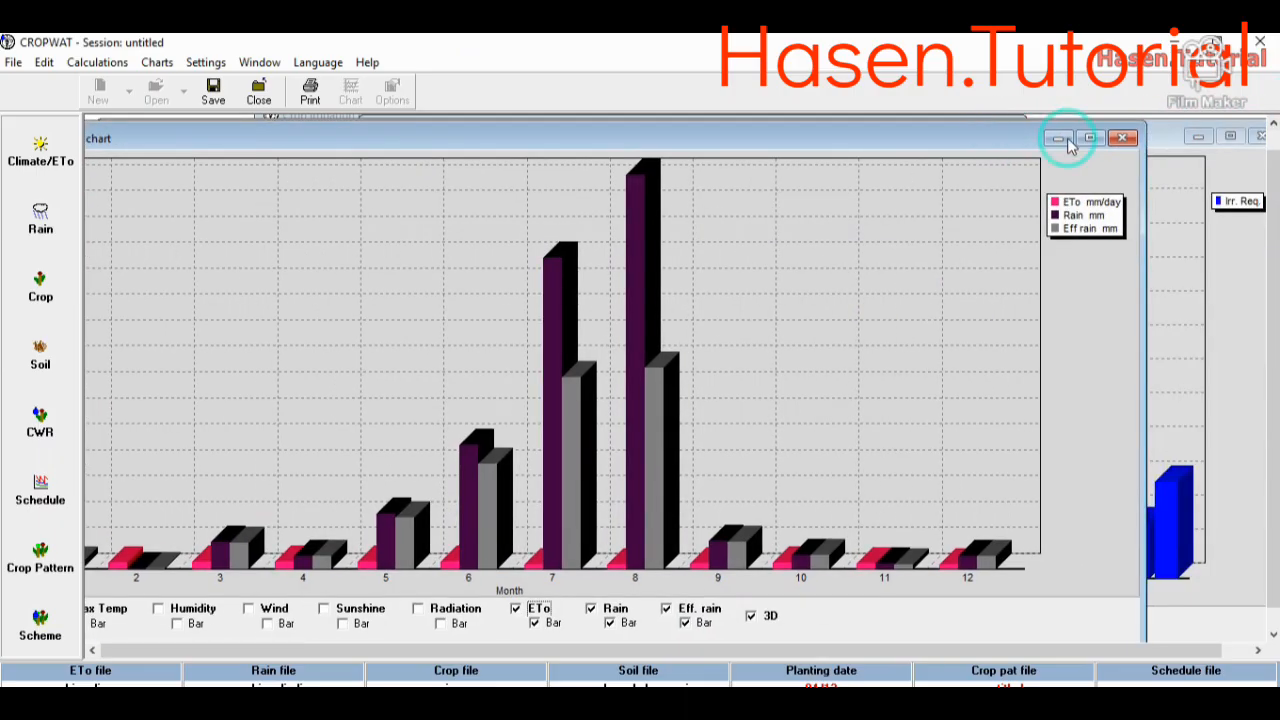
click(1122, 138)
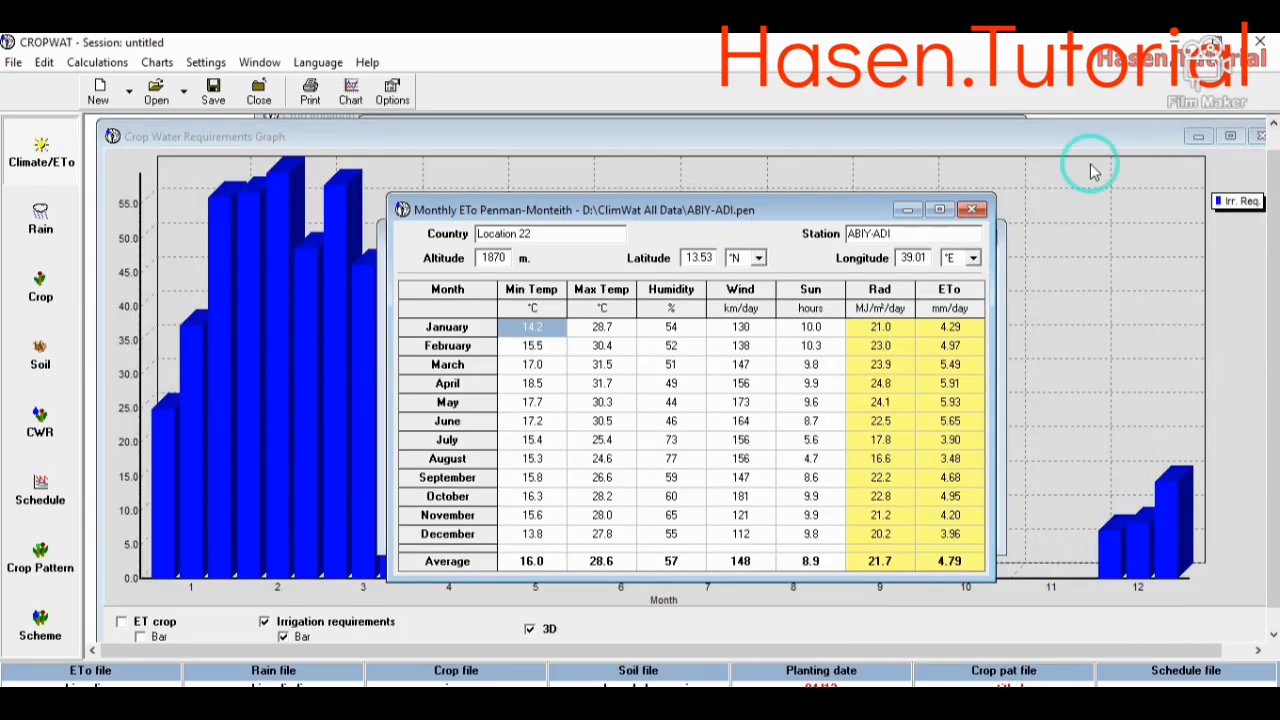
click(975, 208)
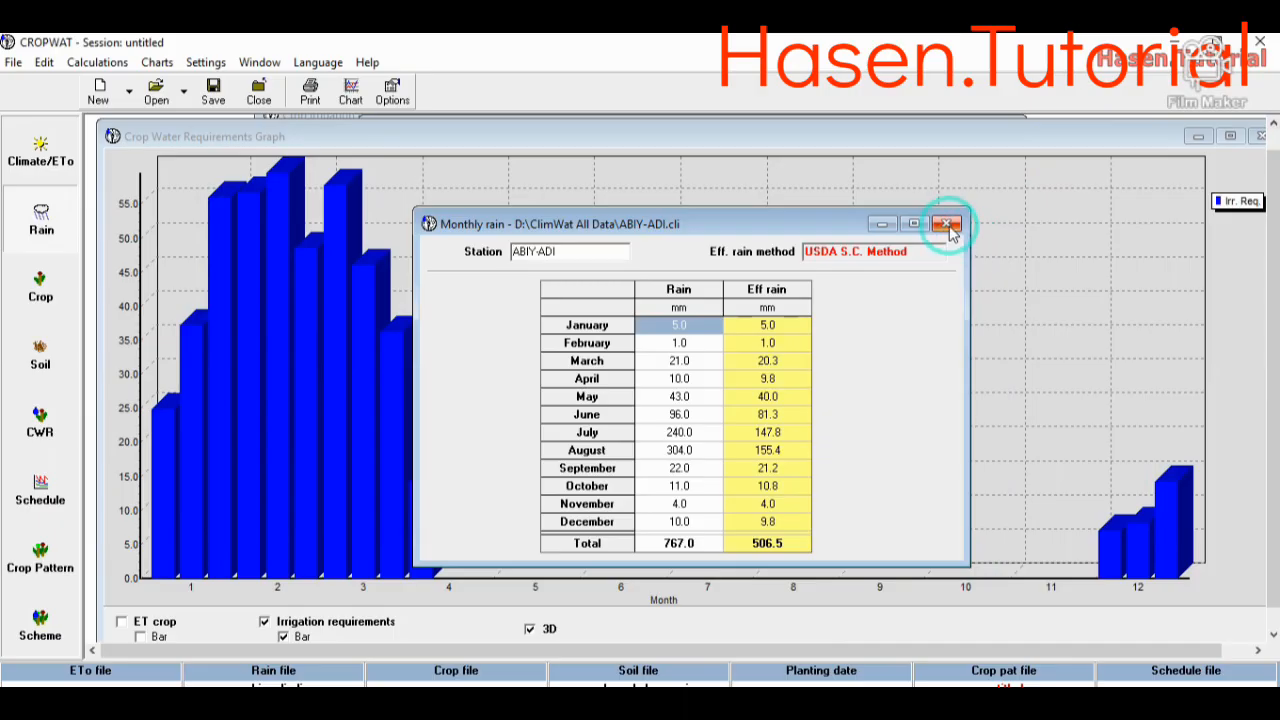
- Close the monthly rain data, both remaining graphs, and the crop water requirements, irrigation schedule and scheme supply tables, dismissing the ETo errors
click(946, 223)
click(1255, 141)
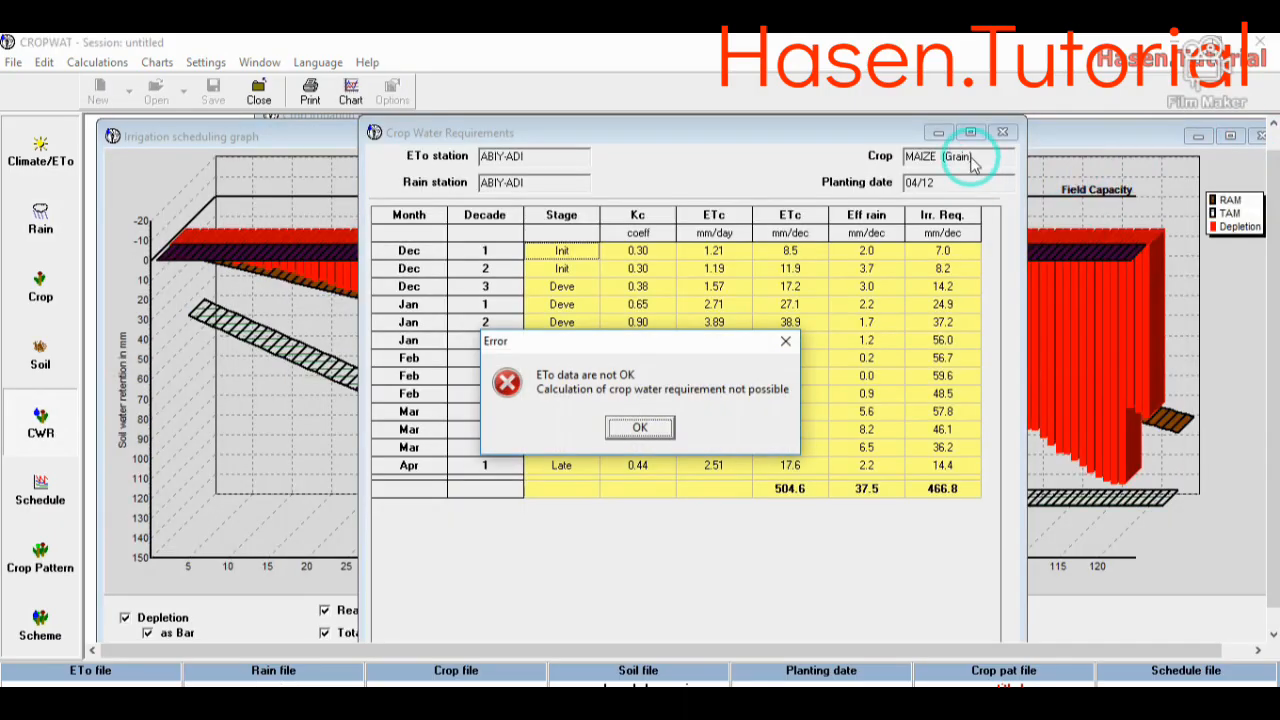
click(786, 343)
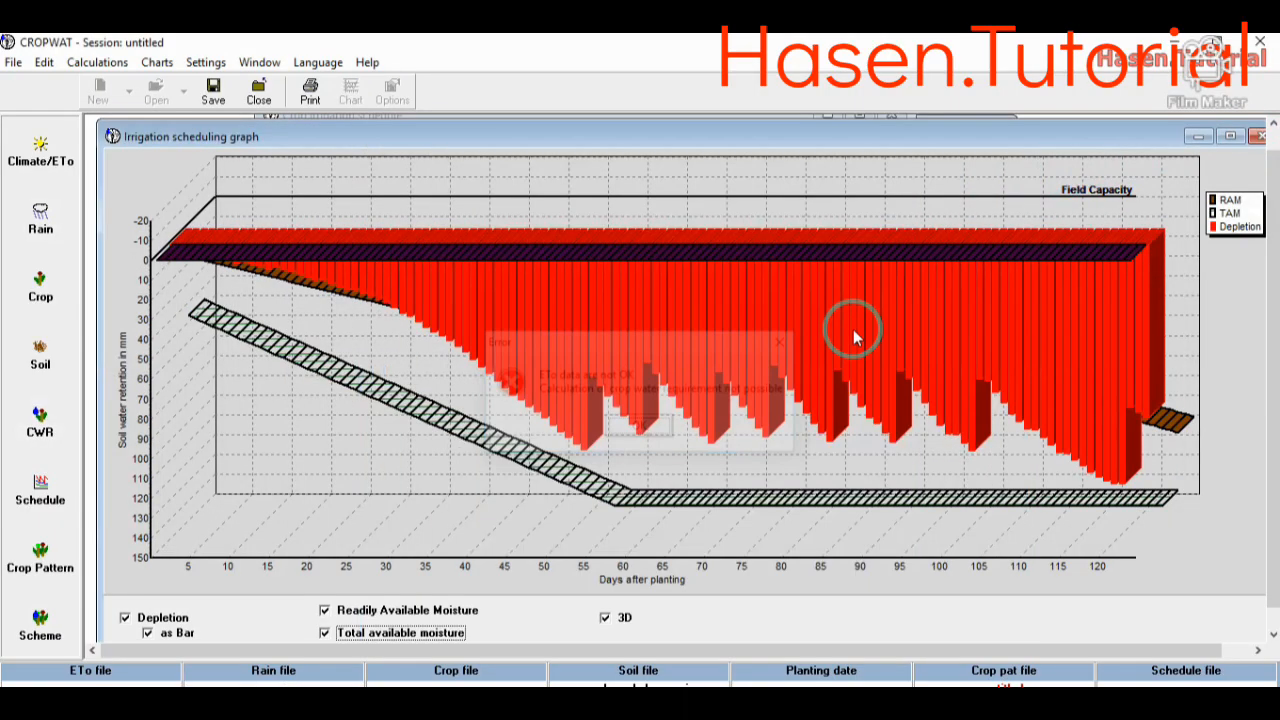
click(1259, 137)
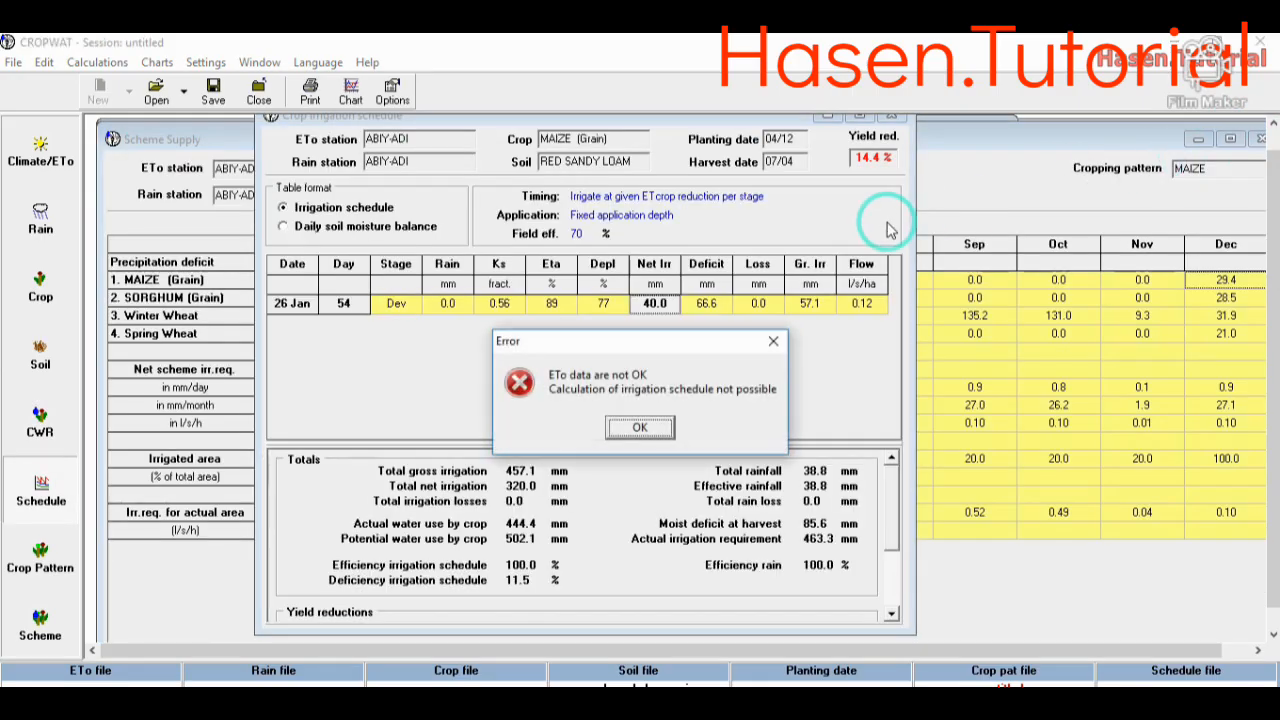
click(773, 341)
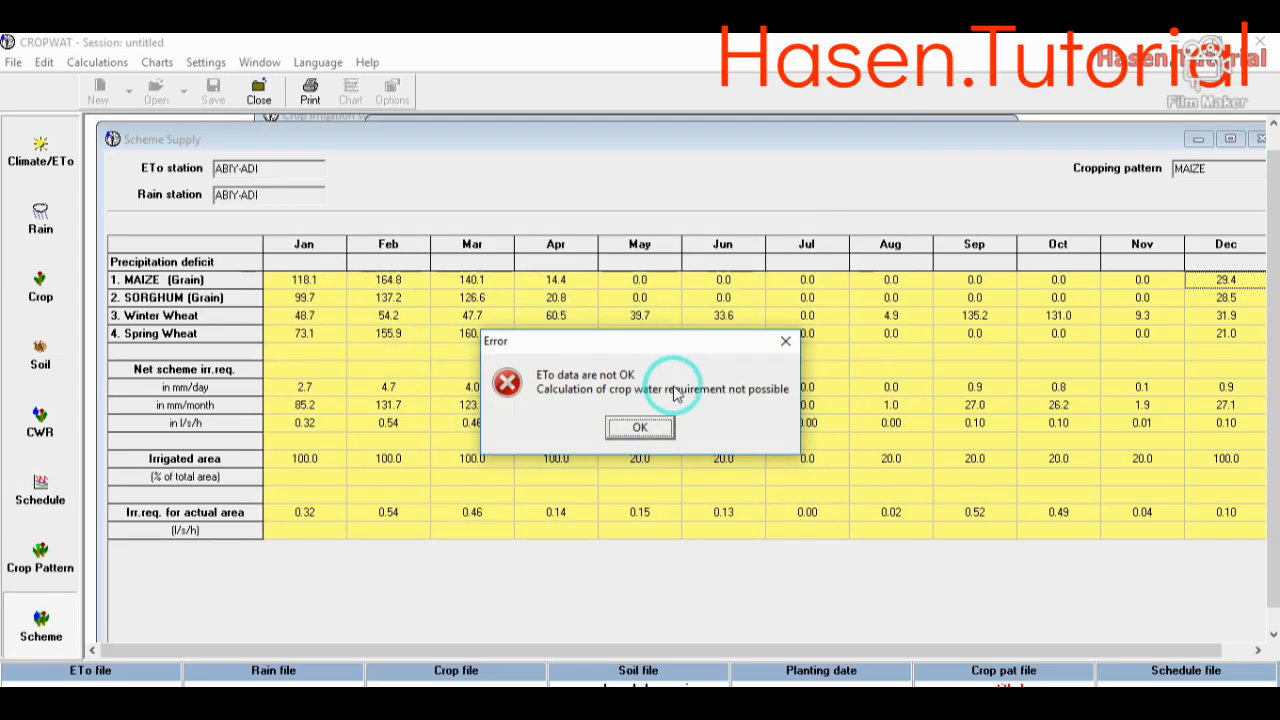
click(783, 341)
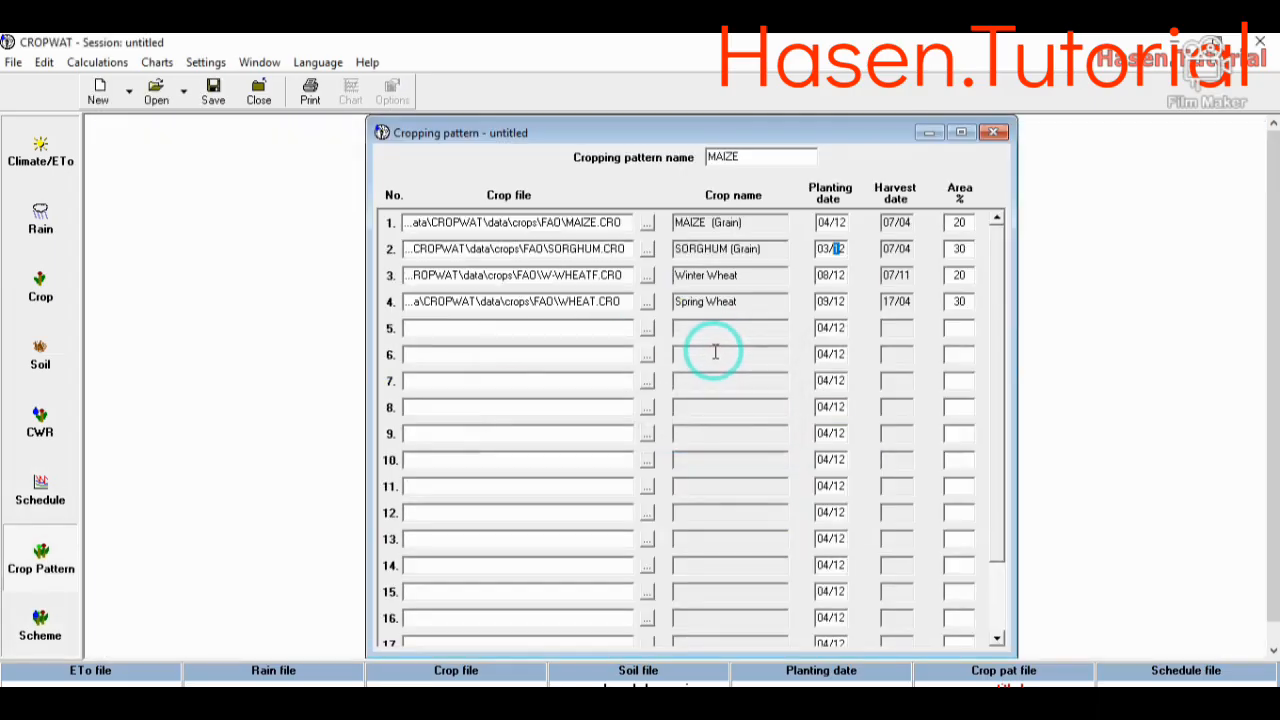
- Close the cropping pattern without saving its changes, close the soil data, and exit the program
click(986, 137)
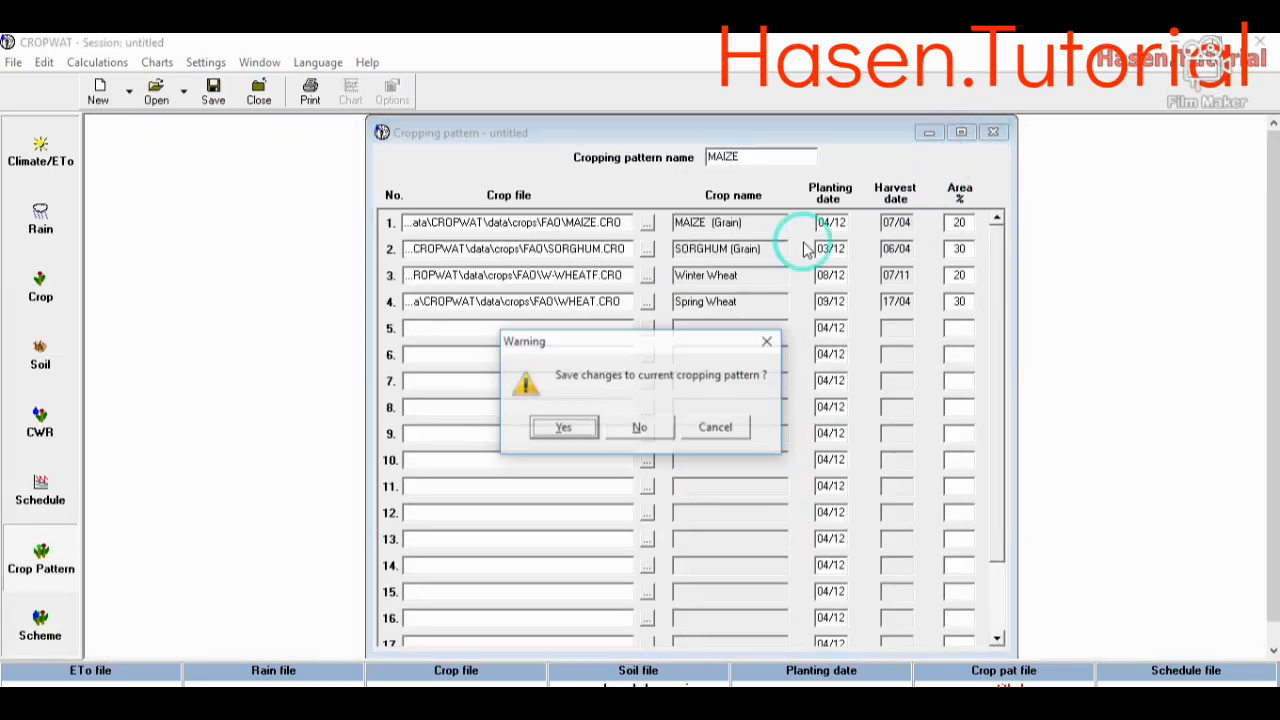
click(640, 428)
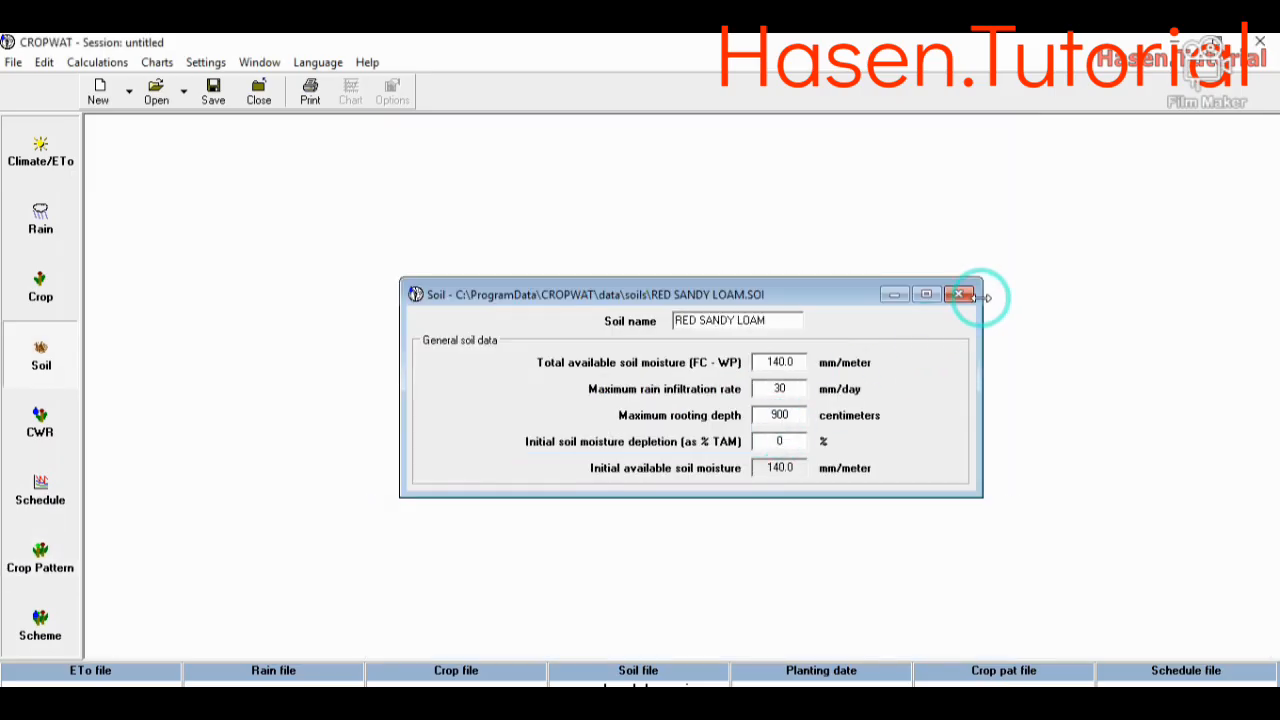
click(959, 295)
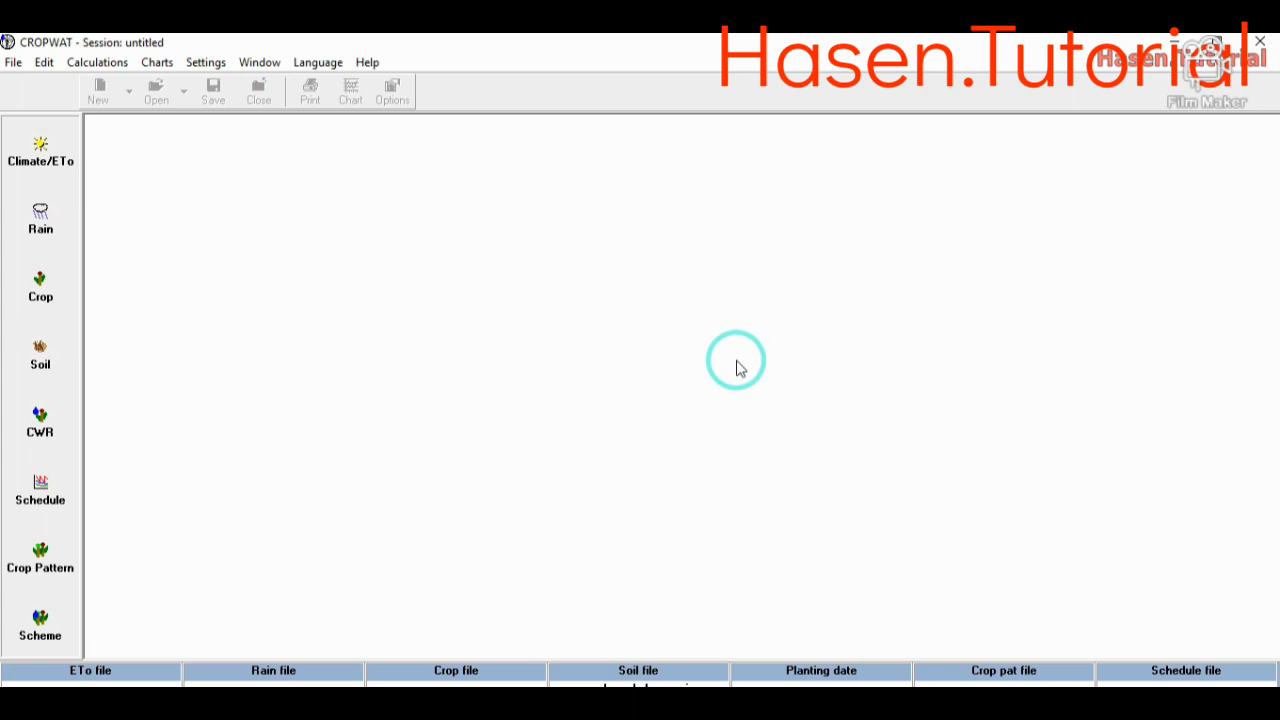
click(1259, 42)
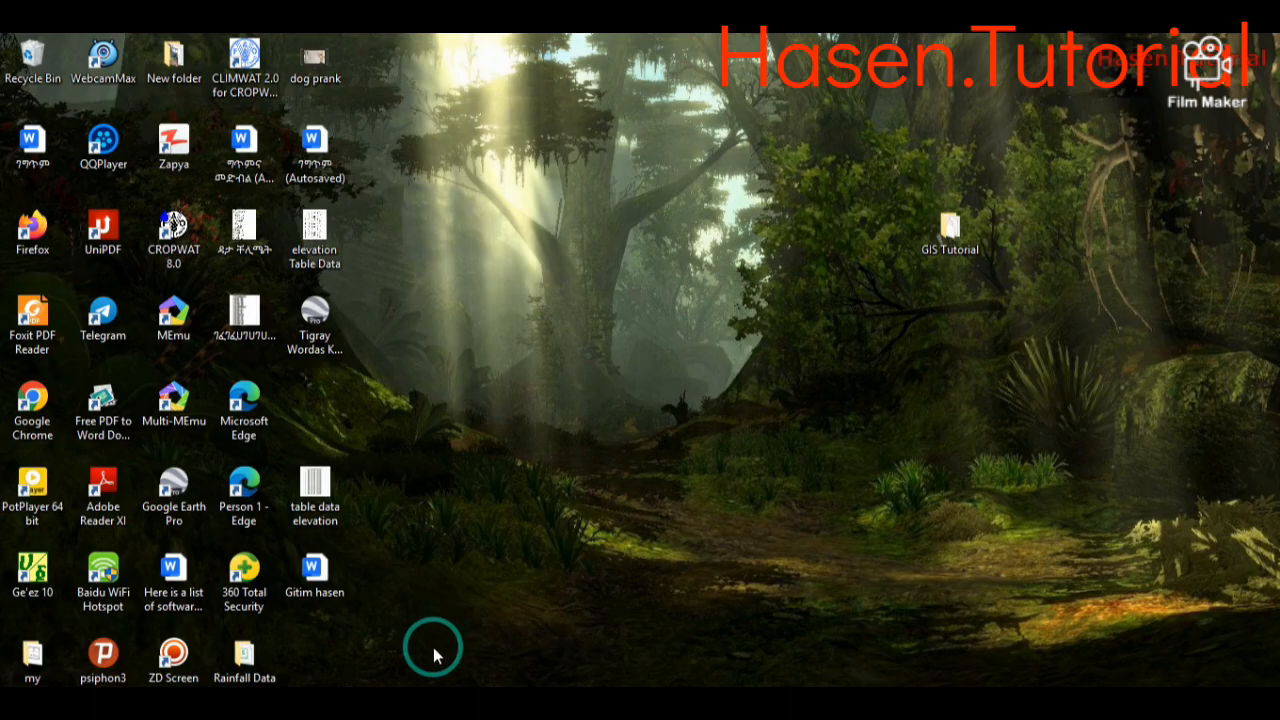
- Switch to File Explorer and open the "ABYADI CROPWAT DATA" PDF from the GIS Tutorial folder
click(508, 713)
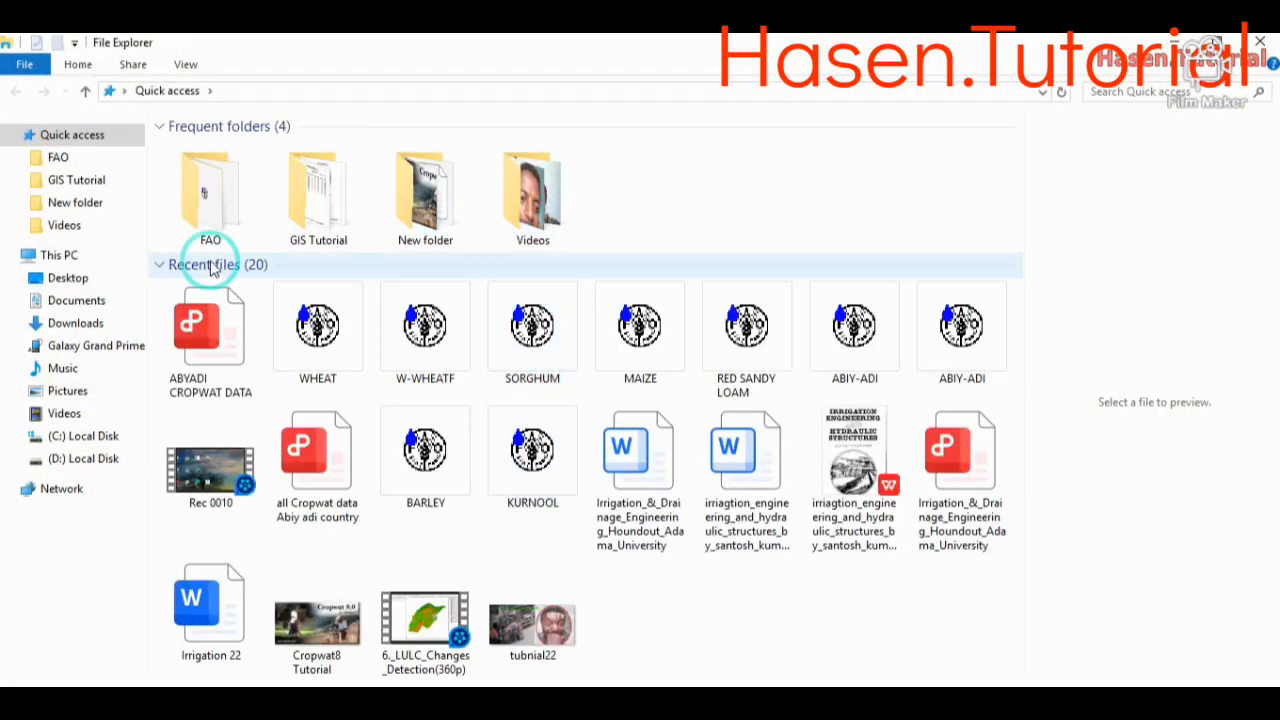
click(90, 188)
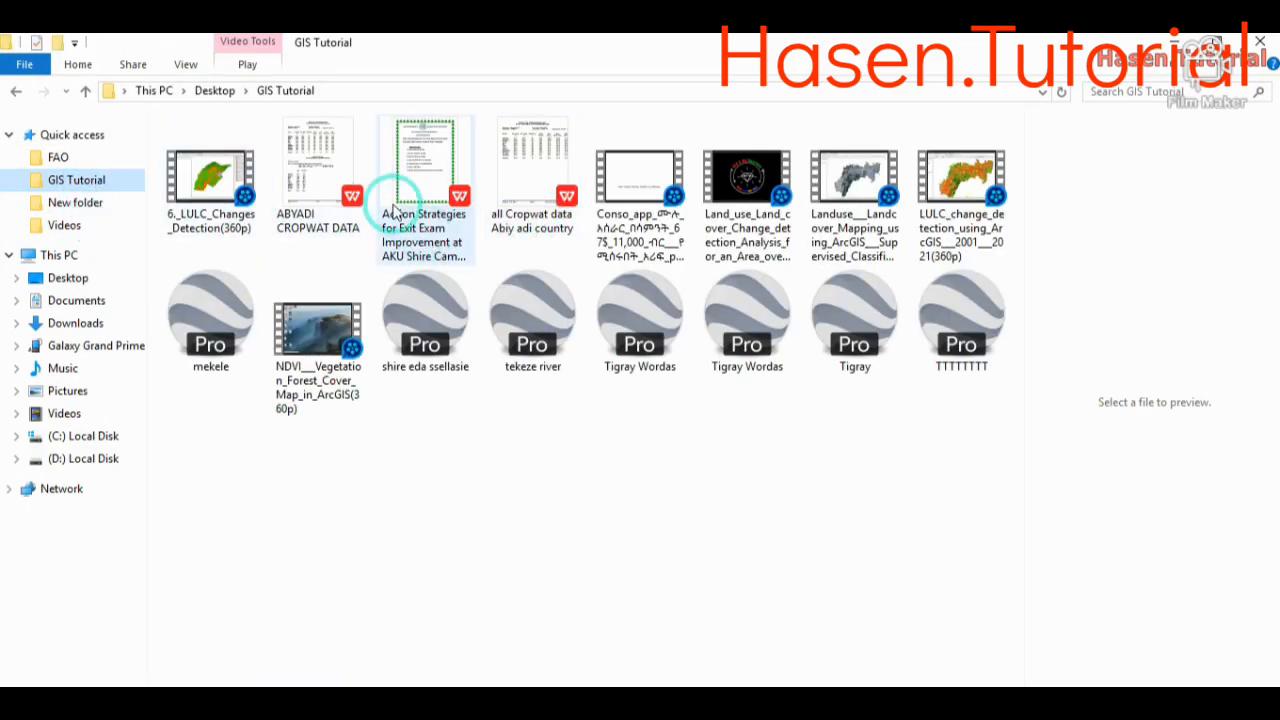
click(316, 192)
double_click(316, 192)
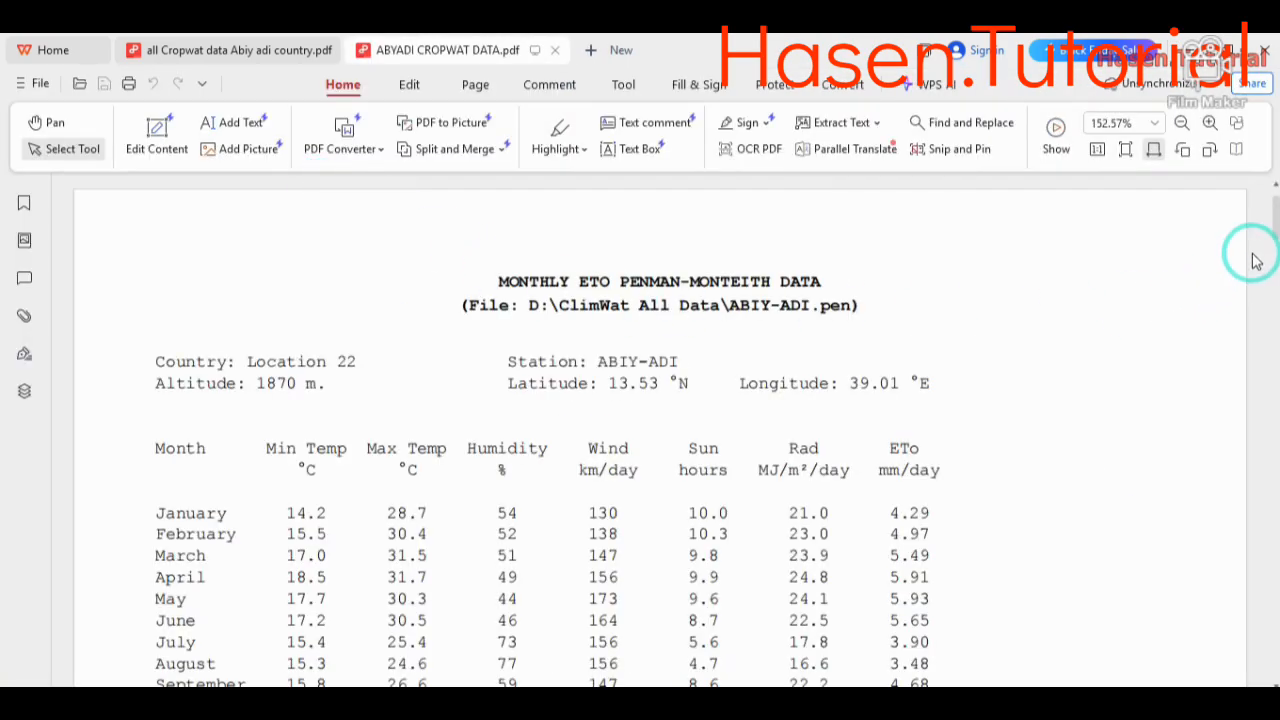
- Review the exported PDF from the monthly ETo data through the crop water requirements, charts and irrigation schedule flows to the scheme supply table
mouse_move(1275, 212)
mouse_down()
mouse_move(1275, 252)
mouse_move(1272, 225)
mouse_up()
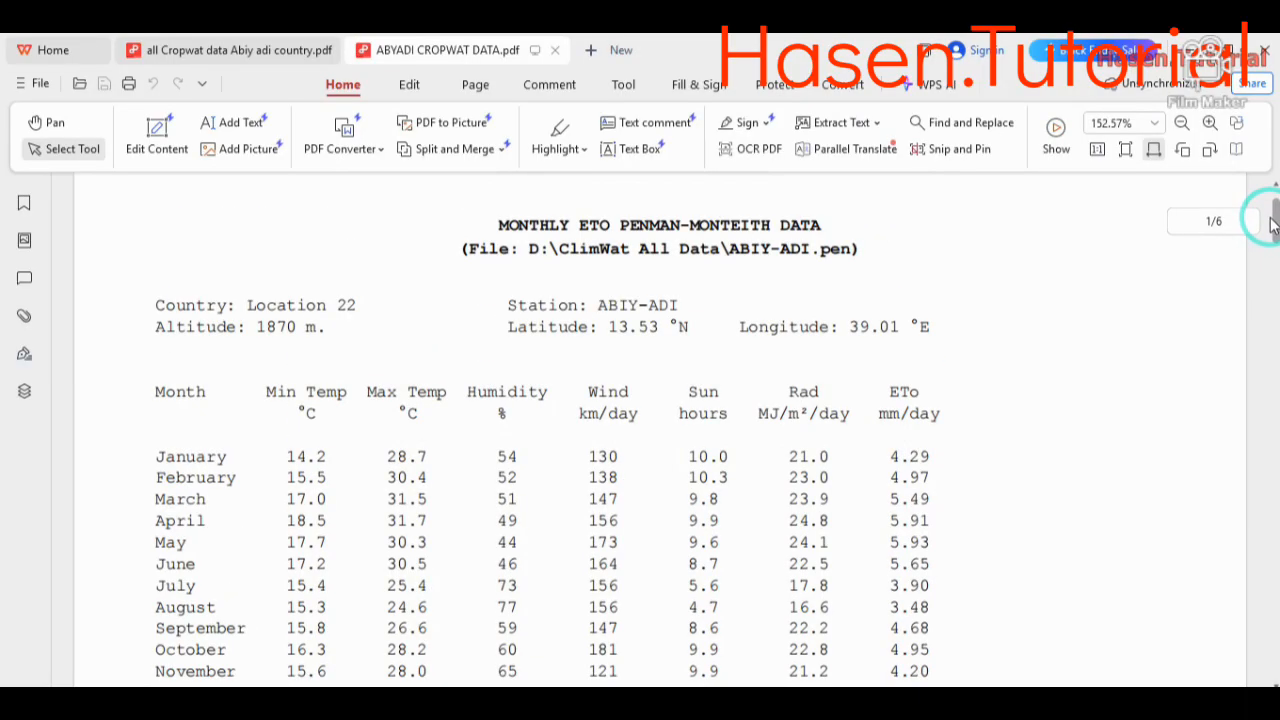
drag(1272, 225, 1260, 404)
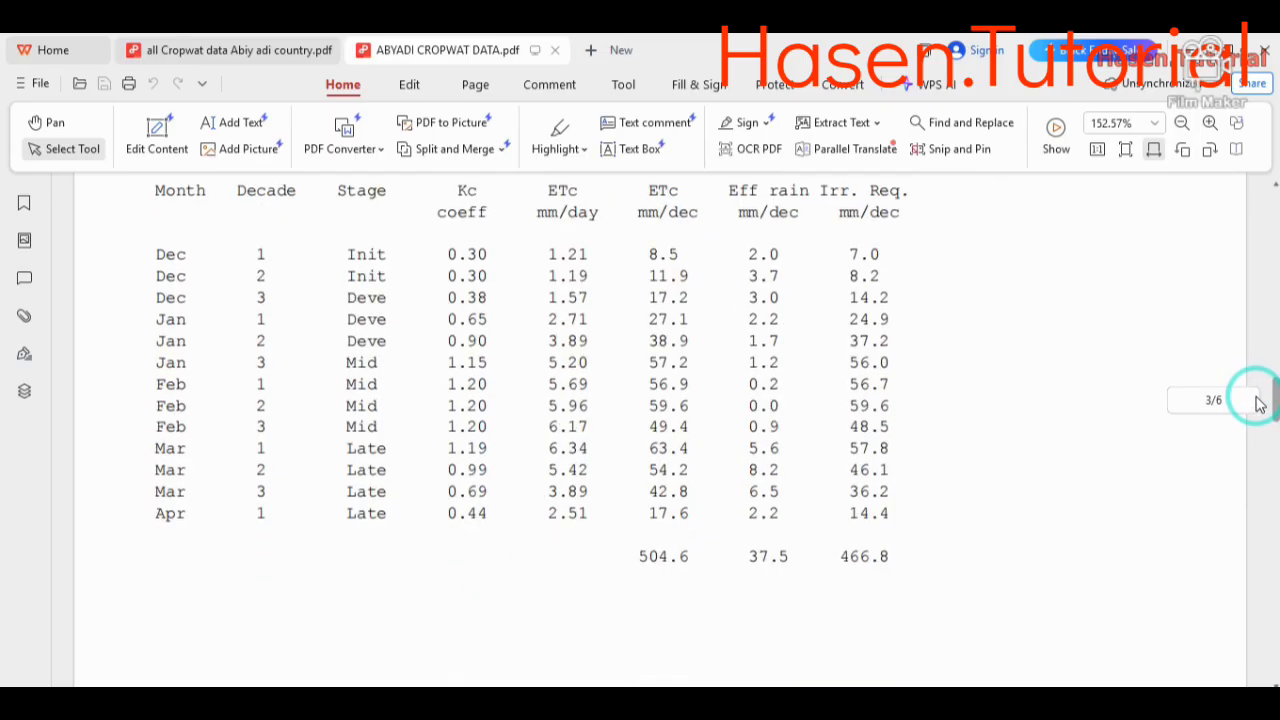
drag(1260, 404, 1252, 462)
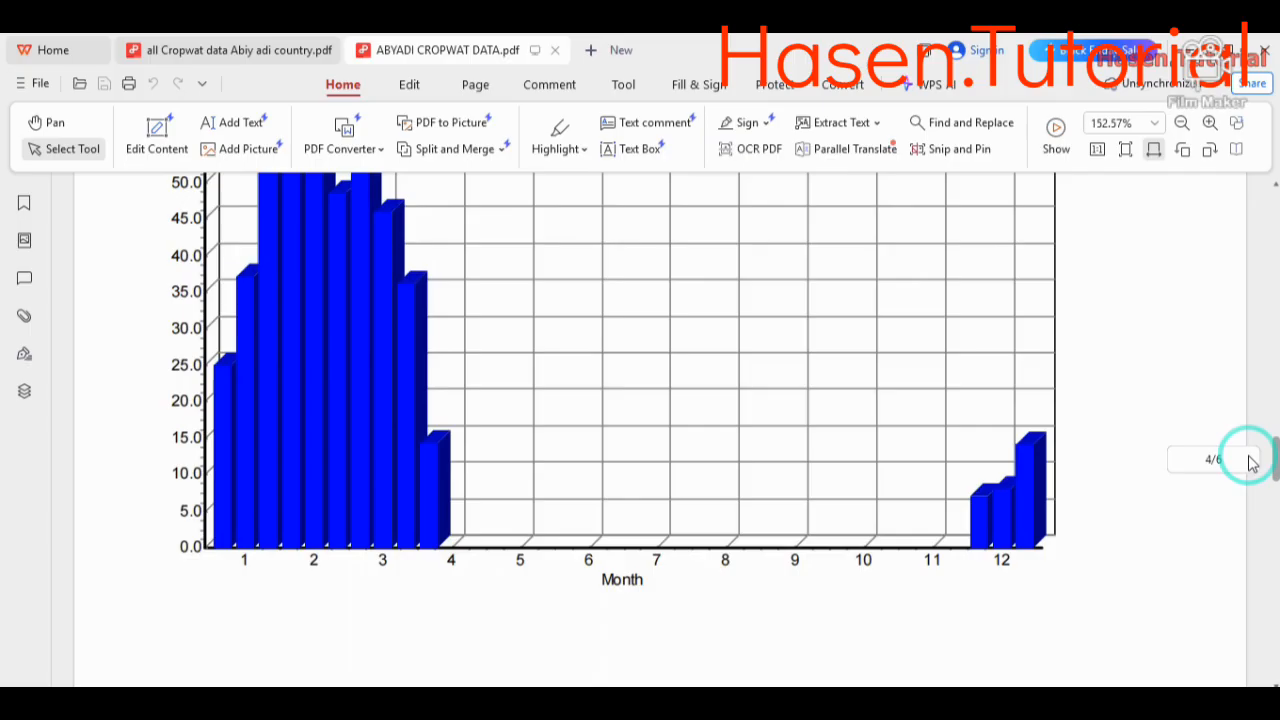
drag(1252, 462, 1230, 548)
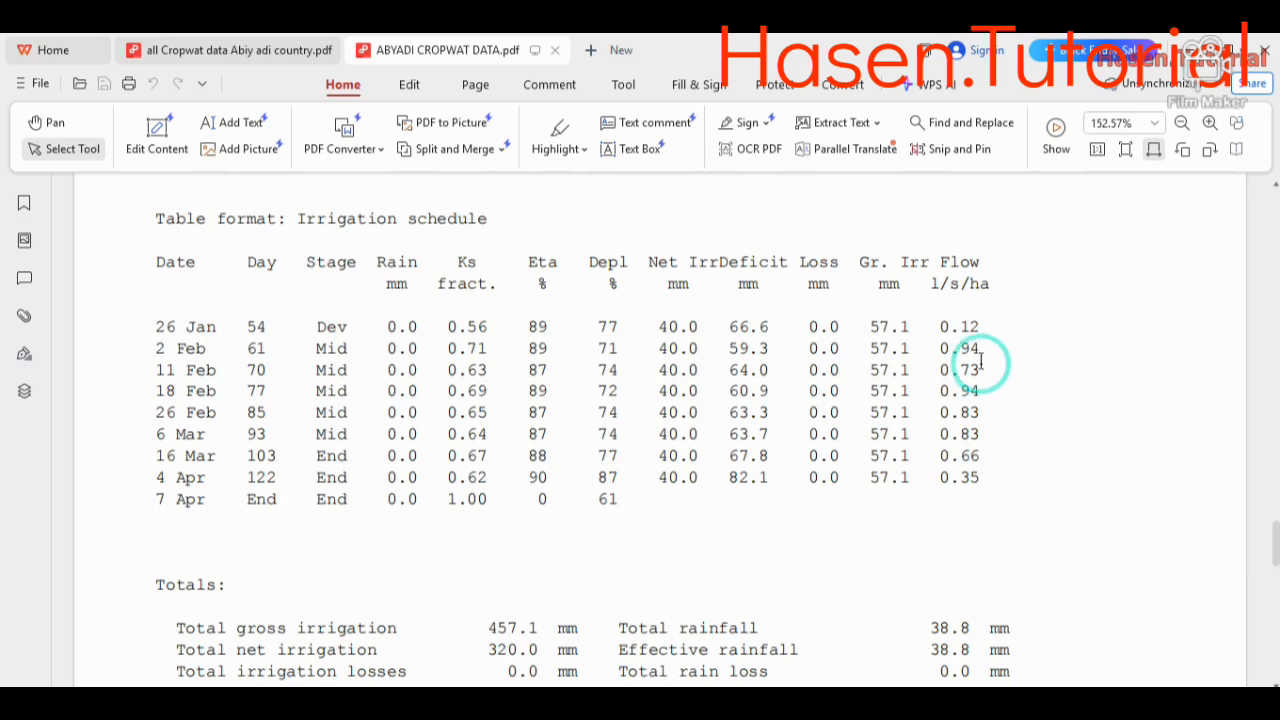
drag(943, 338, 985, 478)
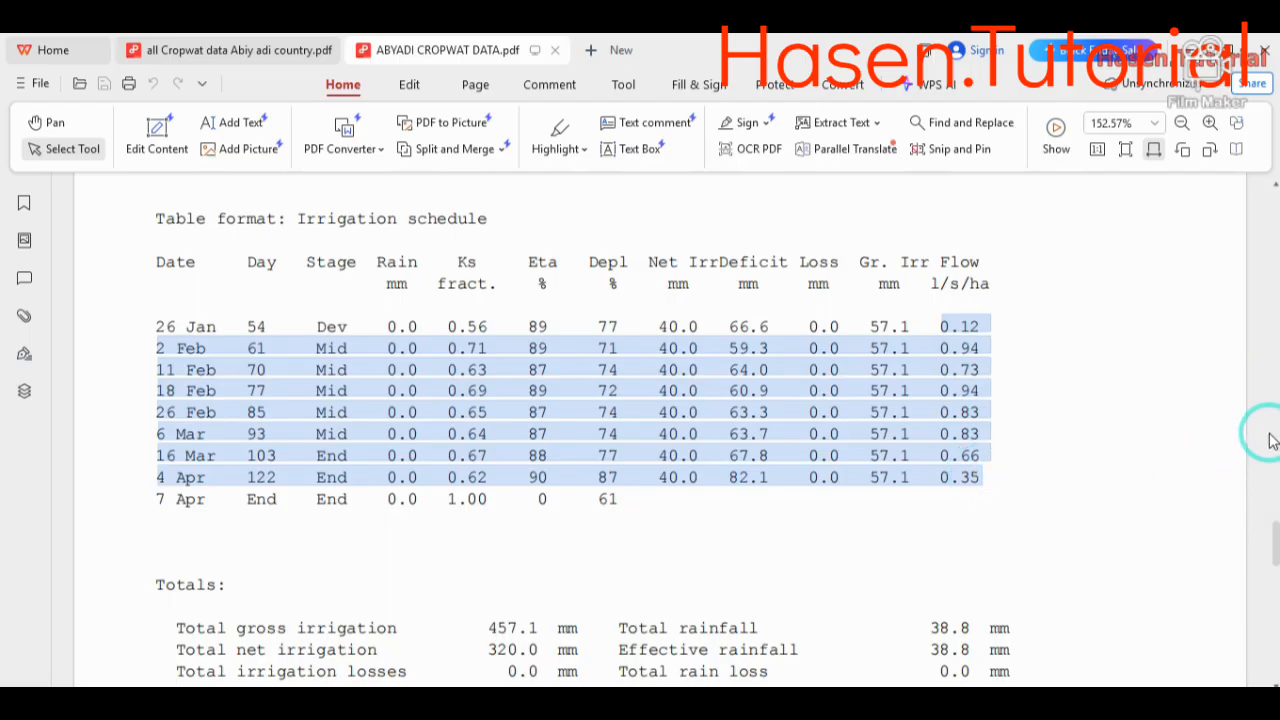
drag(1272, 553, 1276, 645)
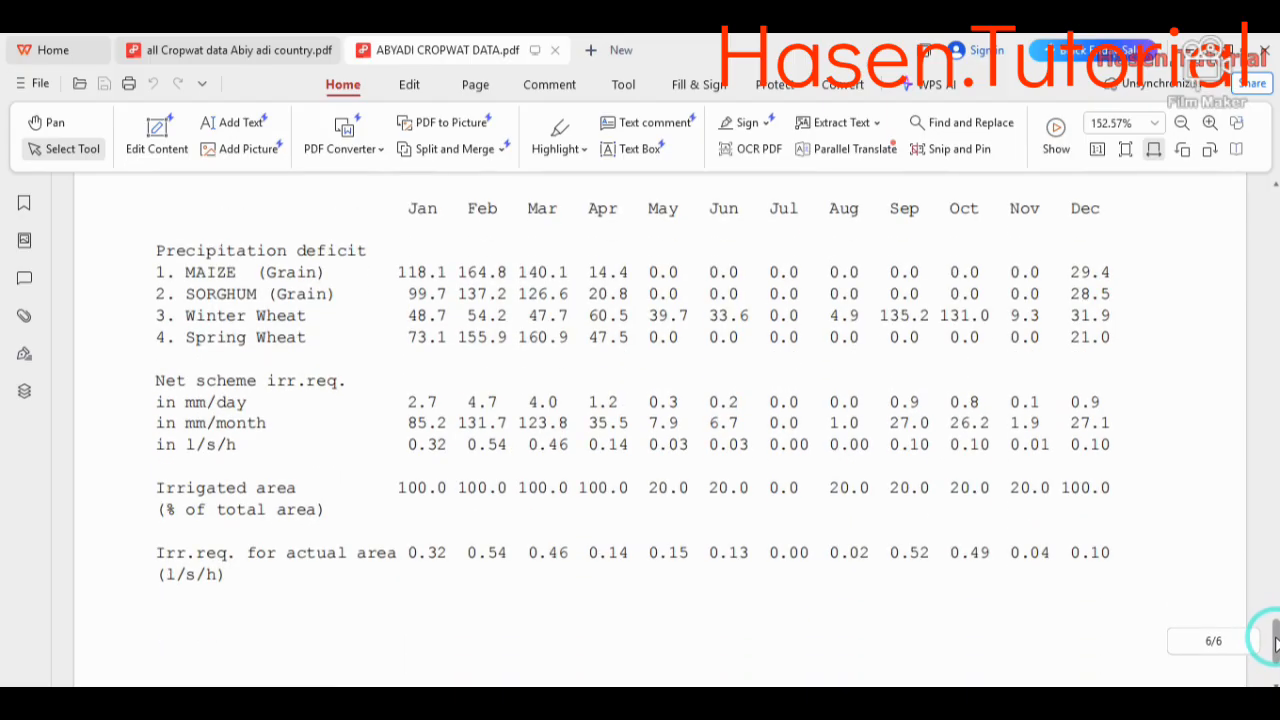